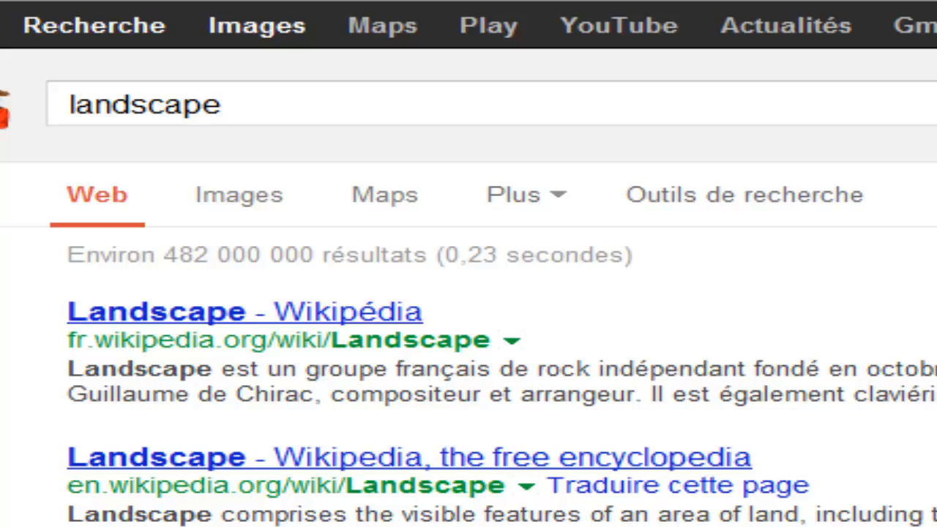
Step: Browse the image results for landscape and examine the 1920 × 1200 hot-air balloon picture in the preview
{"action": "left_click", "coordinate": [257, 26]}
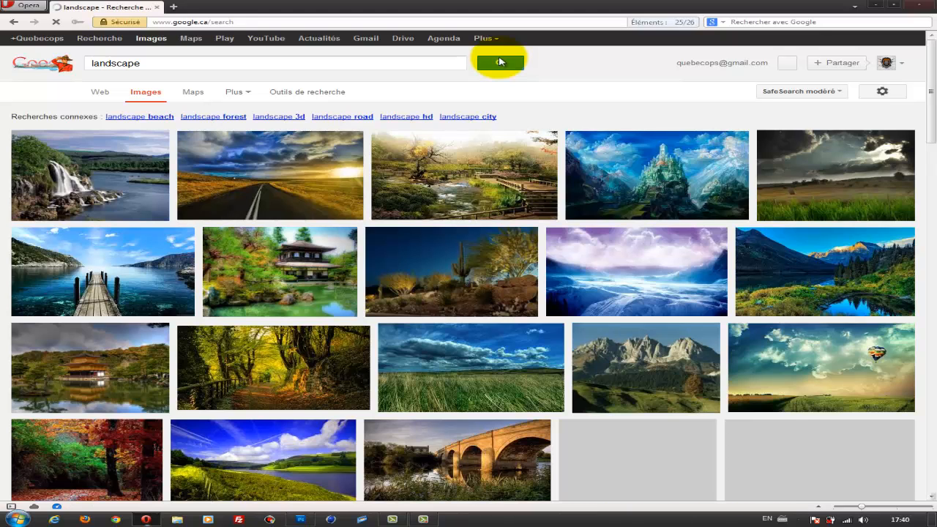
{"action": "scroll", "coordinate": [500, 62], "scroll_direction": "down", "scroll_amount": 3}
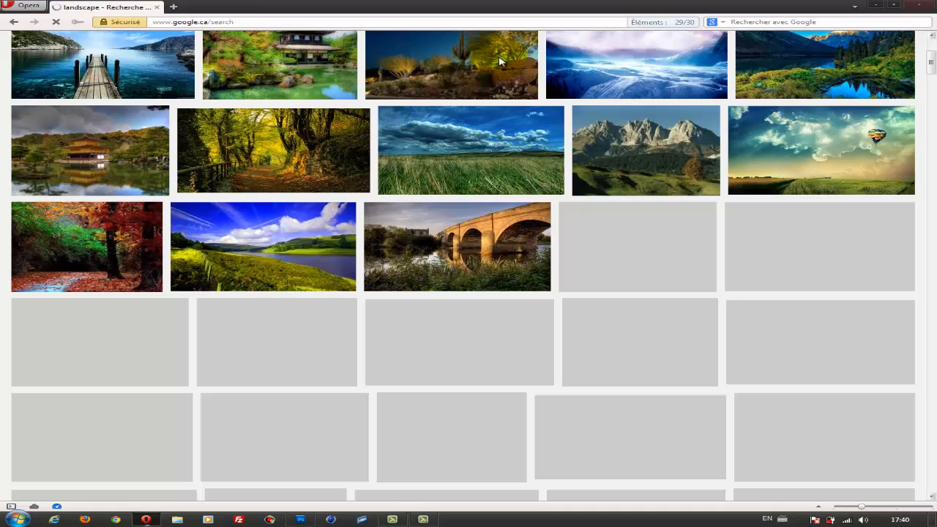
{"action": "scroll", "coordinate": [499, 63], "scroll_direction": "down", "scroll_amount": 5}
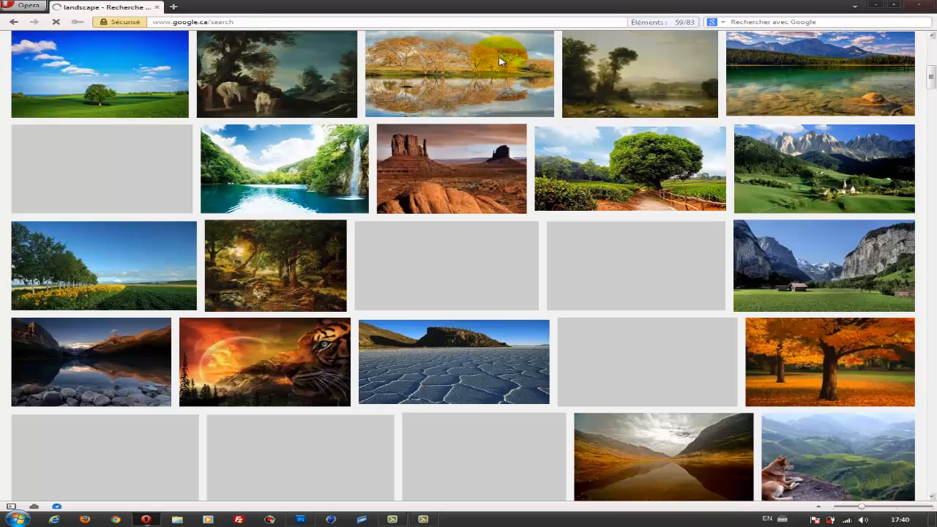
{"action": "scroll", "coordinate": [500, 60], "scroll_direction": "up", "scroll_amount": 3}
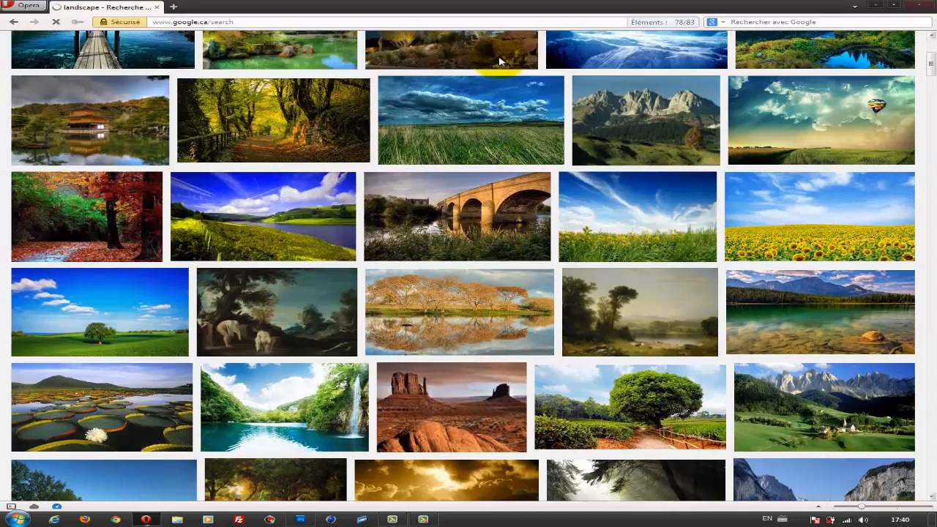
{"action": "scroll", "coordinate": [500, 61], "scroll_direction": "up", "scroll_amount": 1}
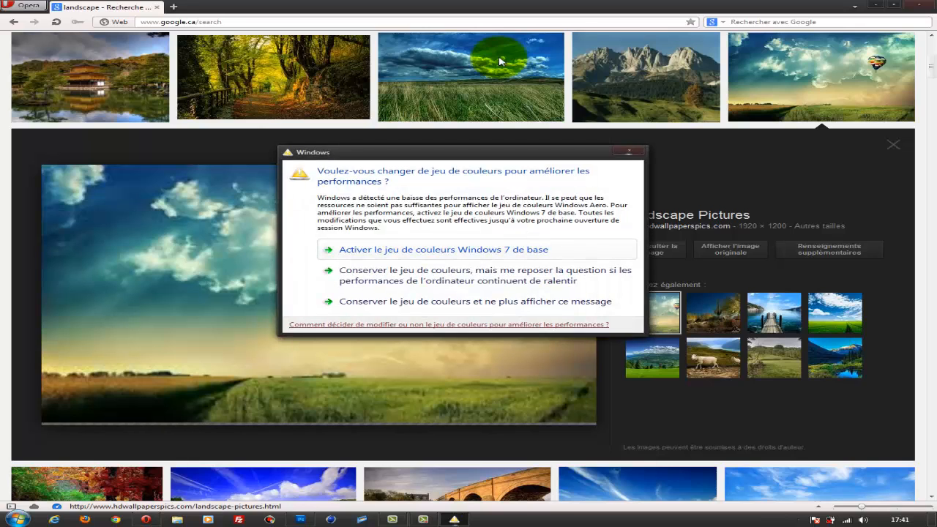
{"action": "key", "text": "Escape"}
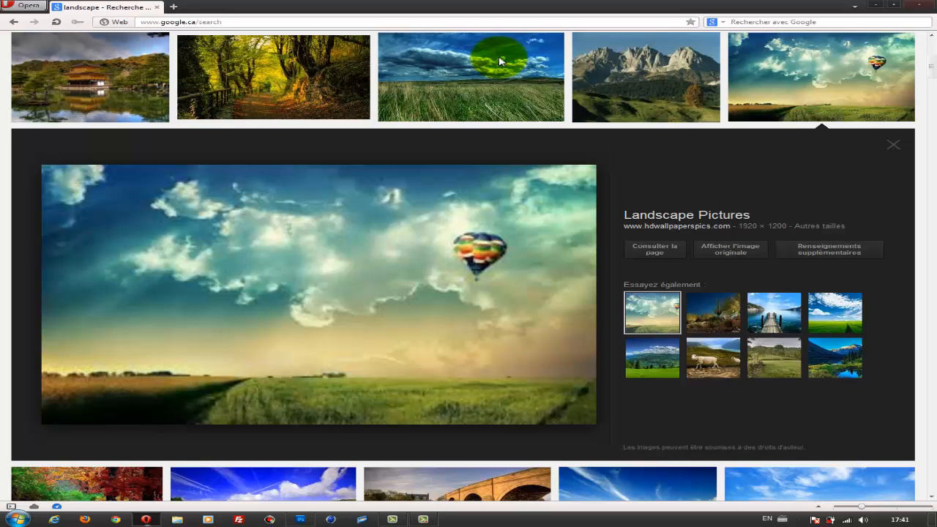
{"action": "left_click", "coordinate": [893, 144]}
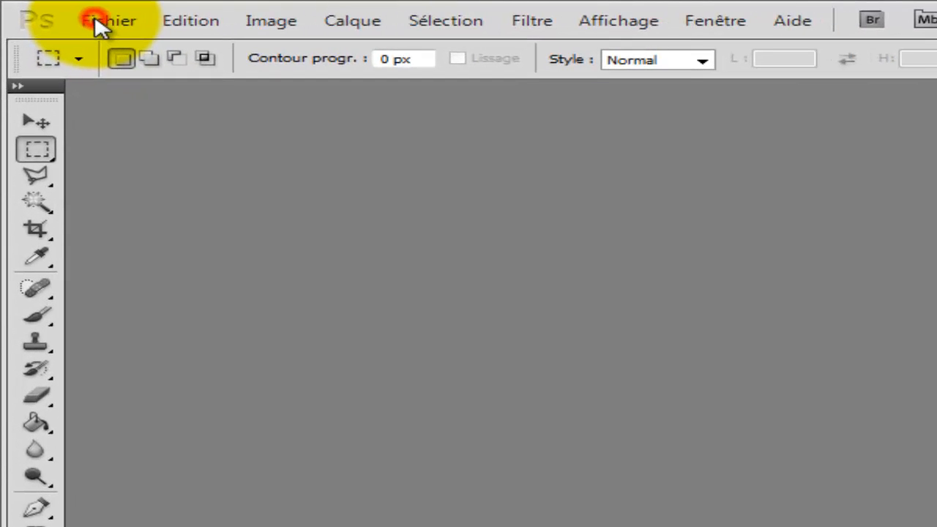
Step: Create a new 1400 × 1050 pixel document at 300 pixels/cm in Couleurs RVB, 8 bits, with a Transparent background
{"action": "left_click", "coordinate": [95, 21]}
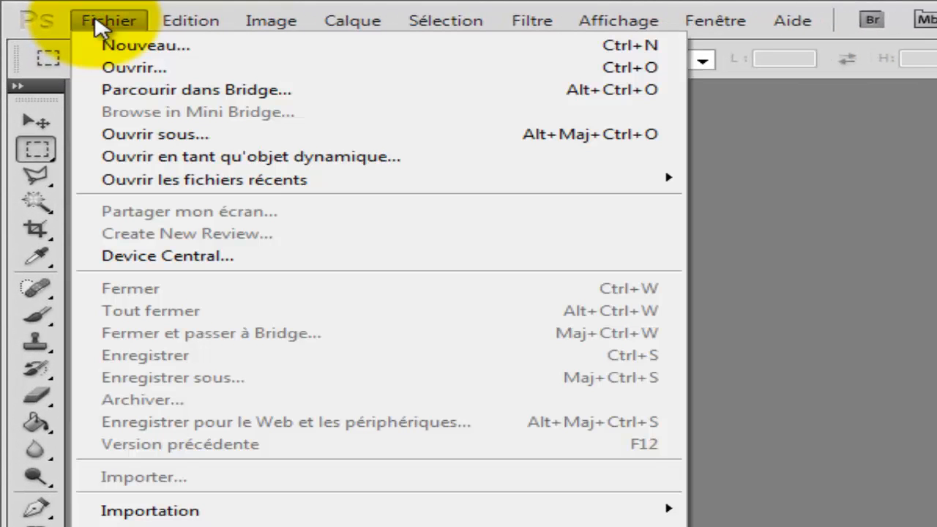
{"action": "left_click", "coordinate": [117, 49]}
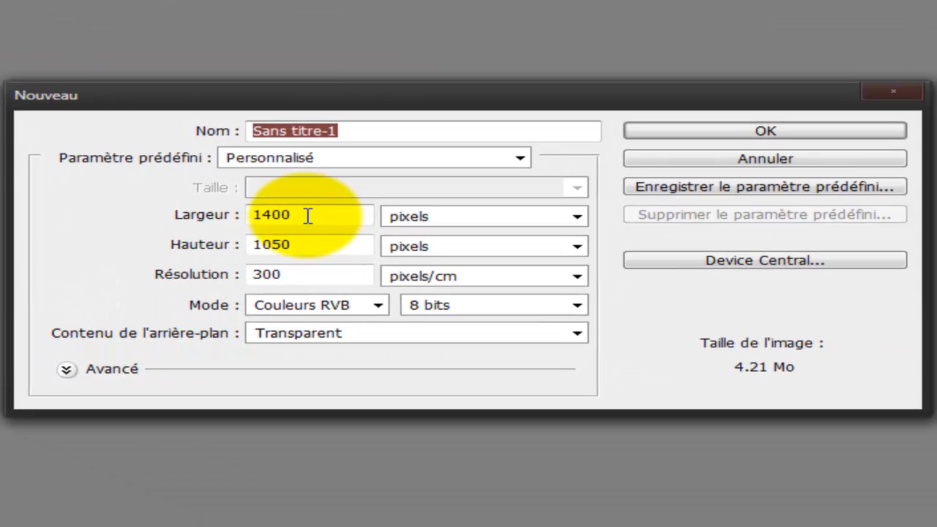
{"action": "left_click", "coordinate": [739, 361]}
{"action": "double_click", "coordinate": [244, 222]}
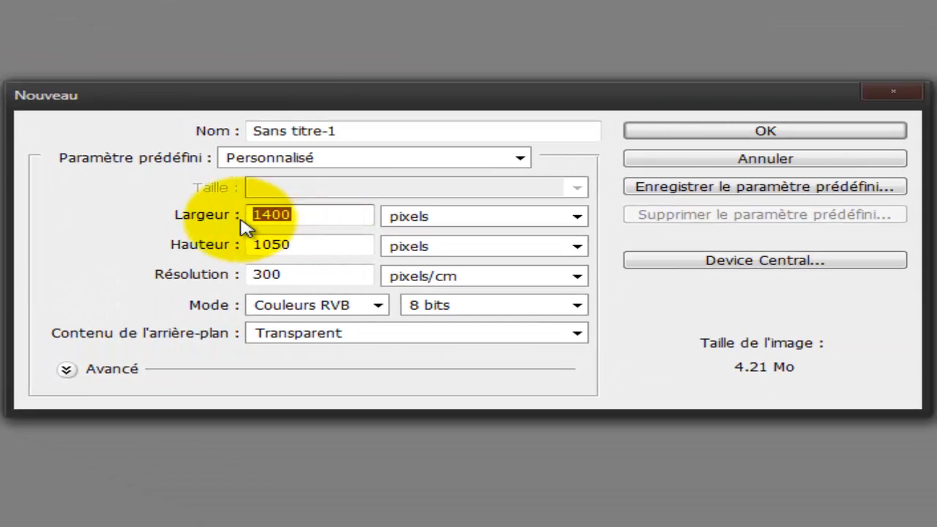
{"action": "left_click_drag", "start_coordinate": [310, 244], "coordinate": [254, 246]}
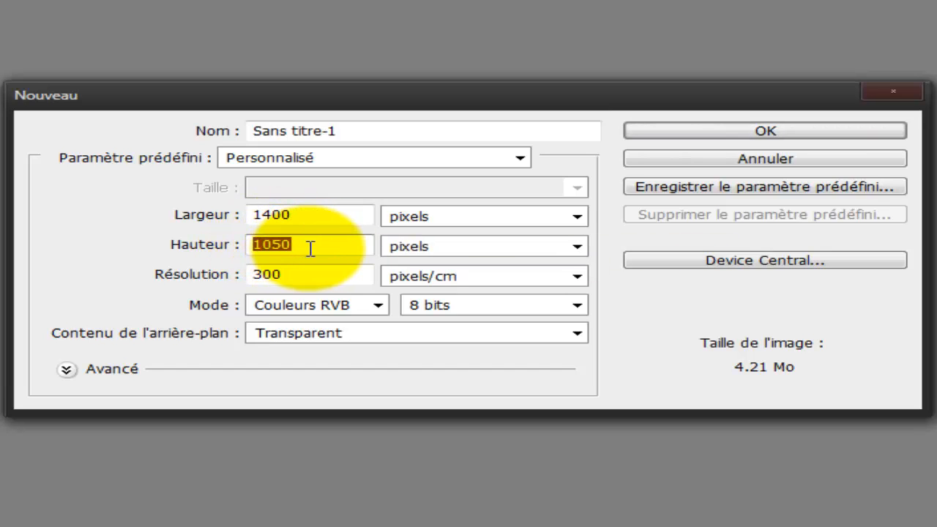
{"action": "left_click_drag", "start_coordinate": [293, 275], "coordinate": [258, 274]}
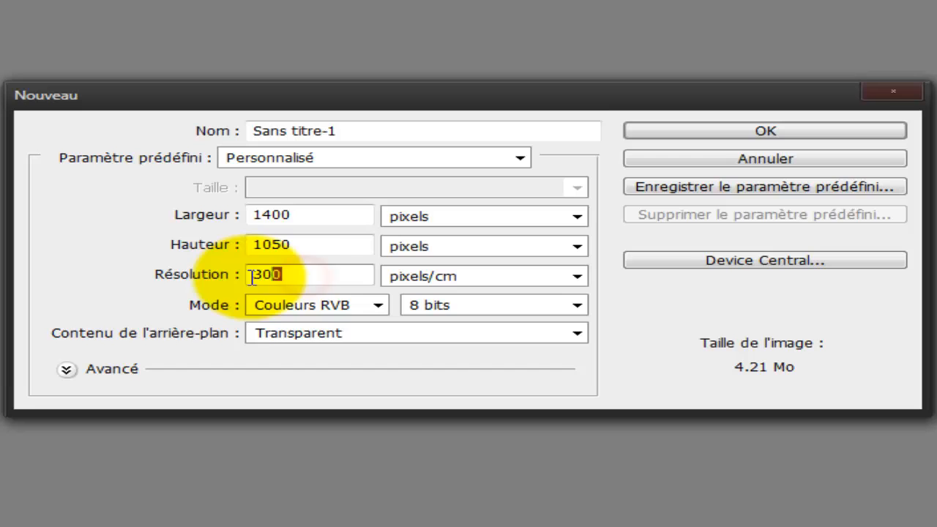
{"action": "left_click", "coordinate": [335, 274]}
{"action": "left_click", "coordinate": [377, 305]}
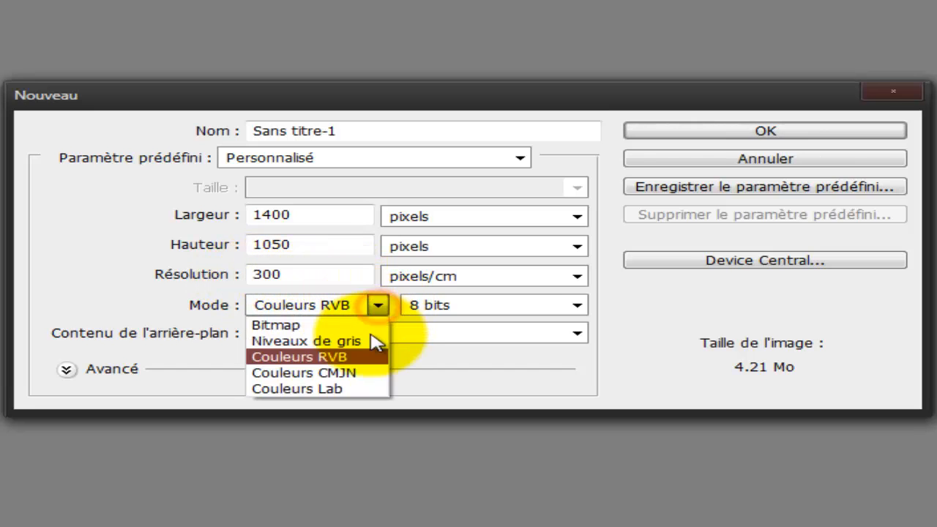
{"action": "left_click", "coordinate": [359, 356]}
{"action": "left_click", "coordinate": [359, 335]}
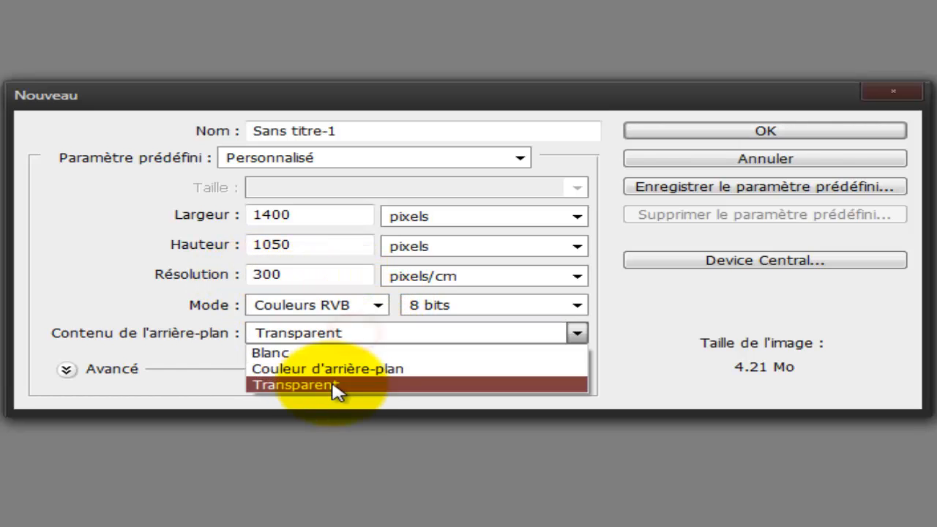
{"action": "left_click", "coordinate": [335, 387]}
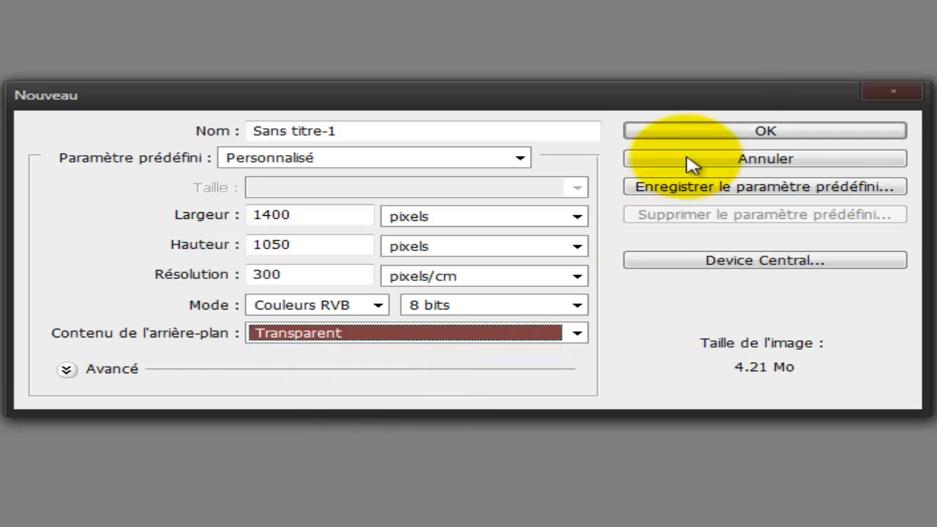
{"action": "left_click", "coordinate": [704, 132]}
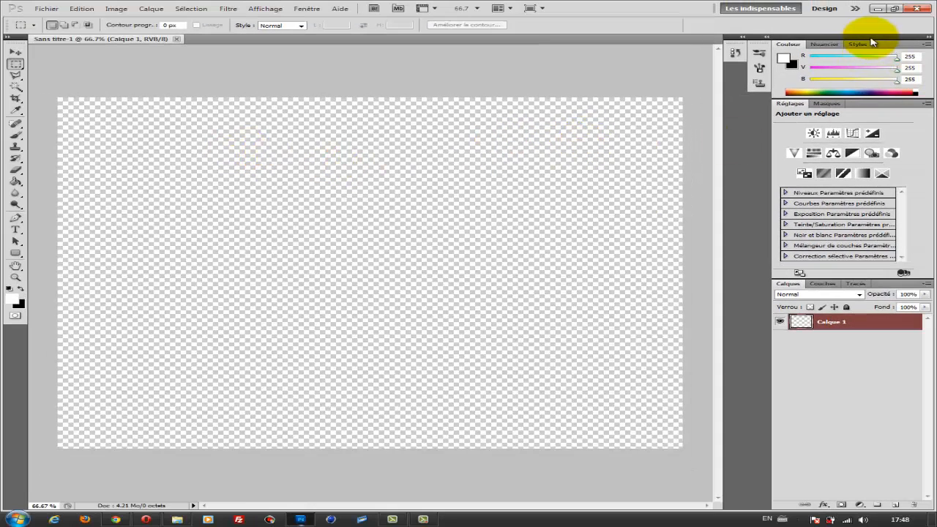
Step: Place the landscape_33 image from the desktop and stretch its height to 8.27% so it covers the canvas vertically
{"action": "left_click", "coordinate": [878, 9]}
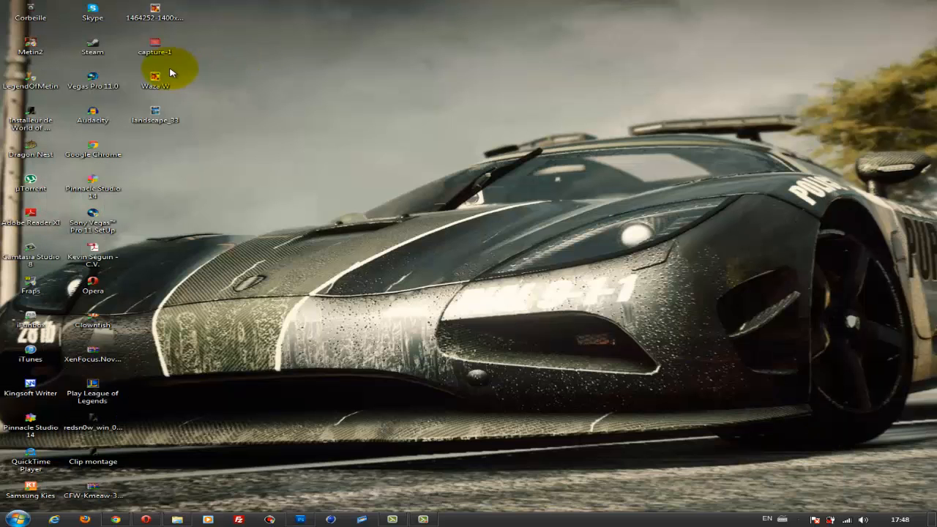
{"action": "left_click_drag", "start_coordinate": [154, 112], "coordinate": [359, 278]}
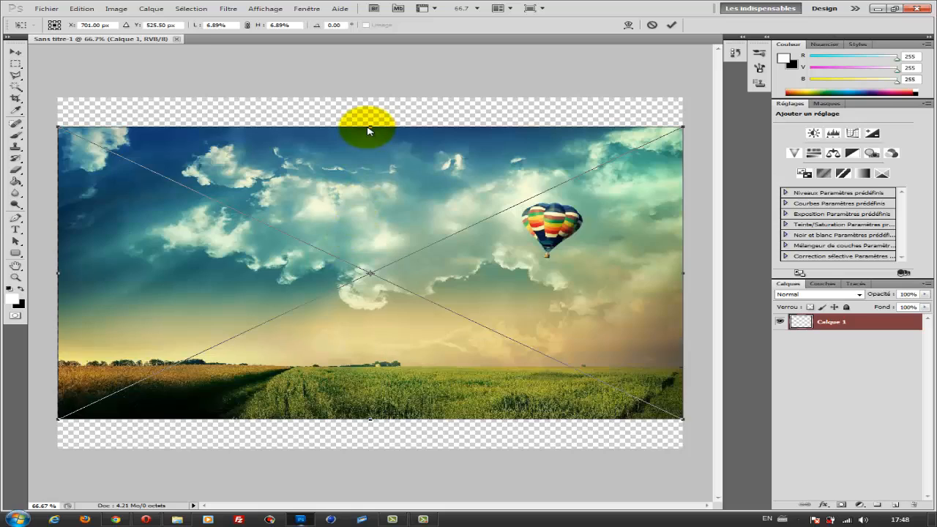
{"action": "left_click_drag", "start_coordinate": [368, 131], "coordinate": [369, 97]}
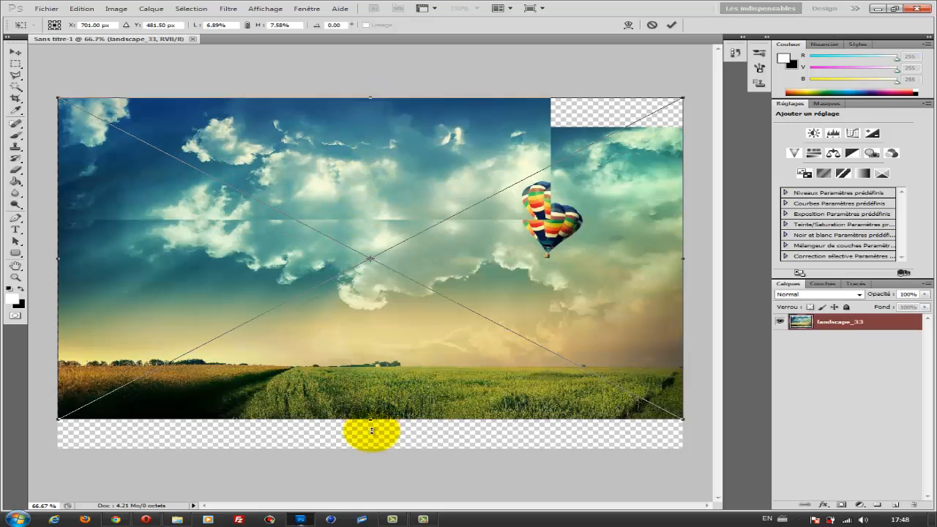
{"action": "left_click_drag", "start_coordinate": [372, 420], "coordinate": [369, 448]}
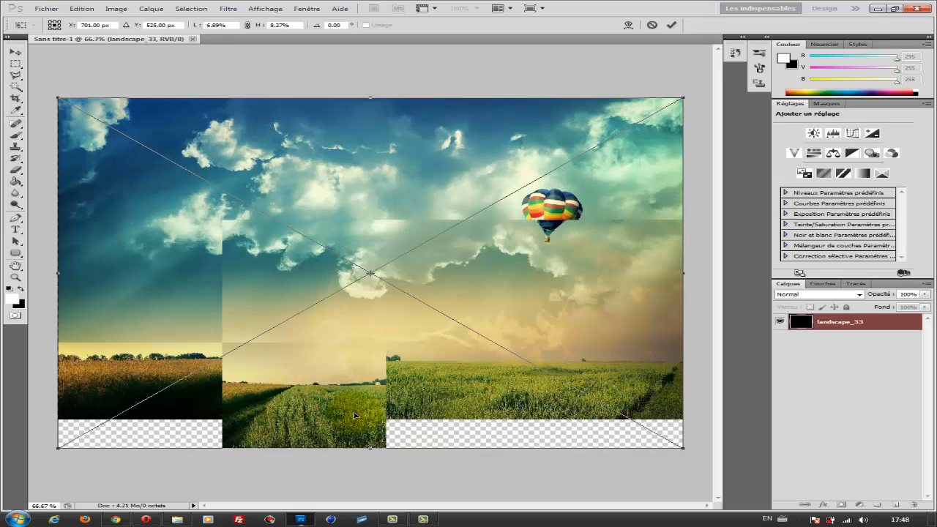
{"action": "double_click", "coordinate": [354, 414]}
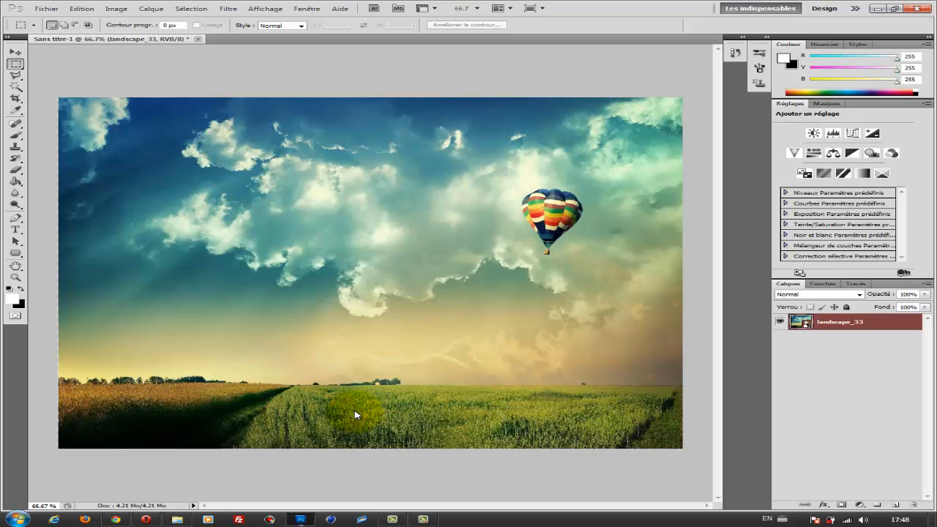
Step: Transform the landscape_33 layer again, extending its left side slightly to meet the canvas edge
{"action": "left_click", "coordinate": [240, 368]}
{"action": "key", "text": "ctrl+t"}
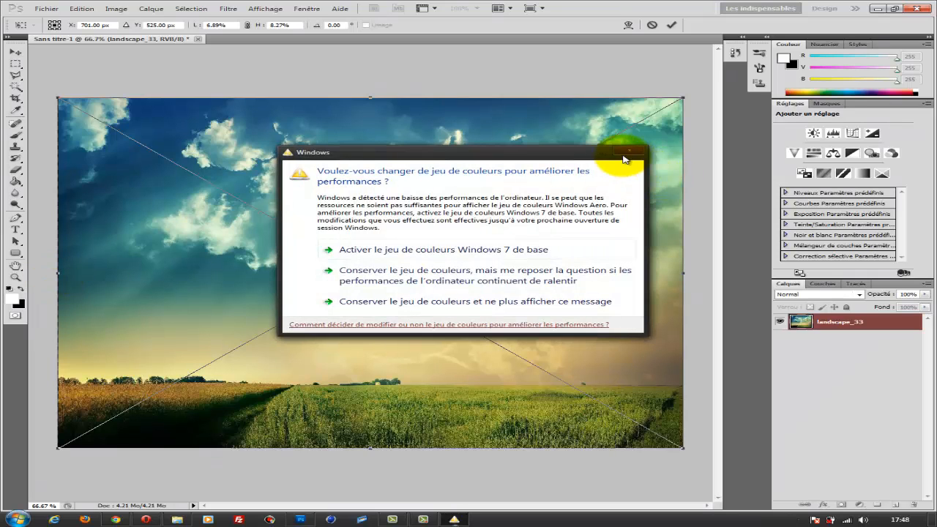
{"action": "left_click", "coordinate": [61, 272]}
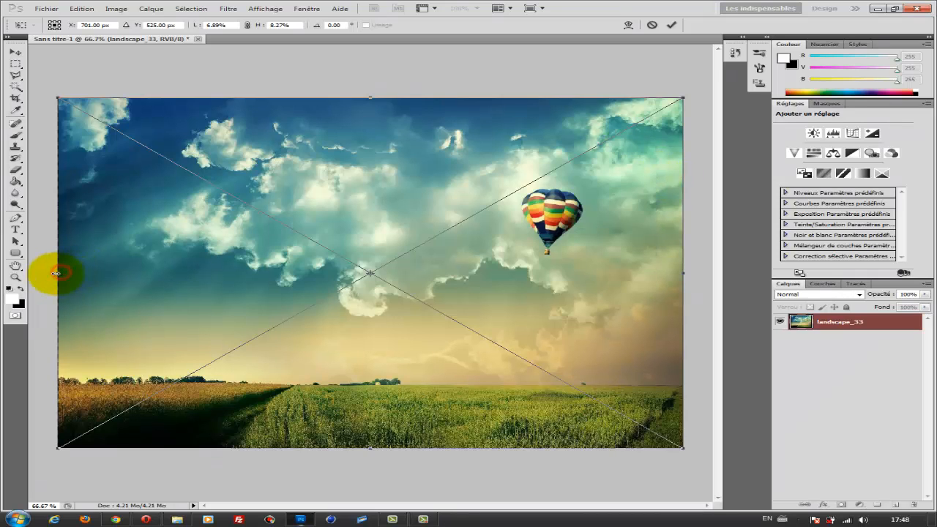
{"action": "left_click_drag", "start_coordinate": [55, 273], "coordinate": [60, 273]}
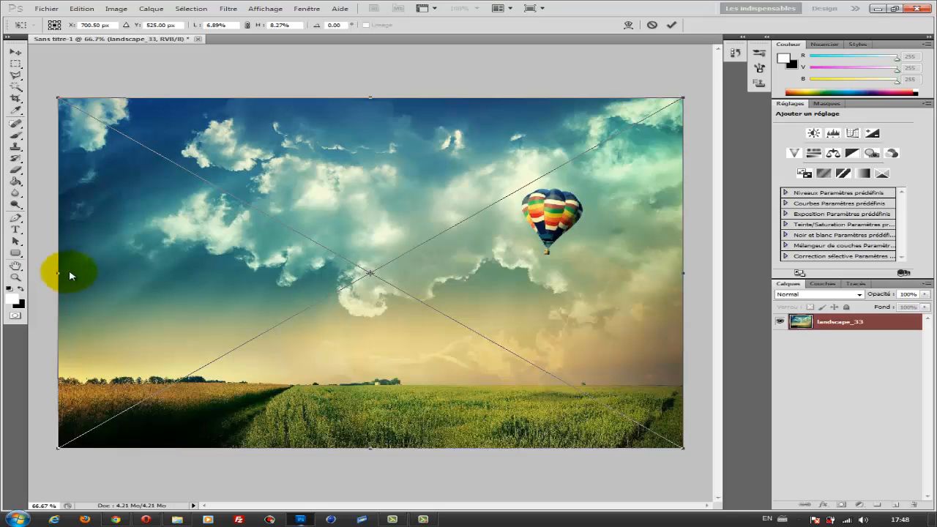
{"action": "double_click", "coordinate": [86, 268]}
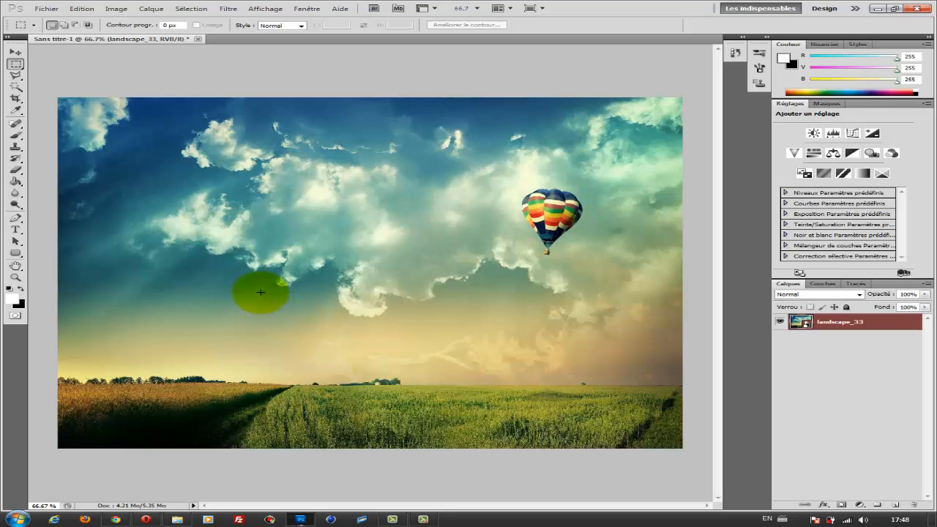
Step: Place the Waza W image from the desktop, scaled to 4.23% wide and 4.44% high, with its text over the grass field
{"action": "left_click", "coordinate": [876, 9]}
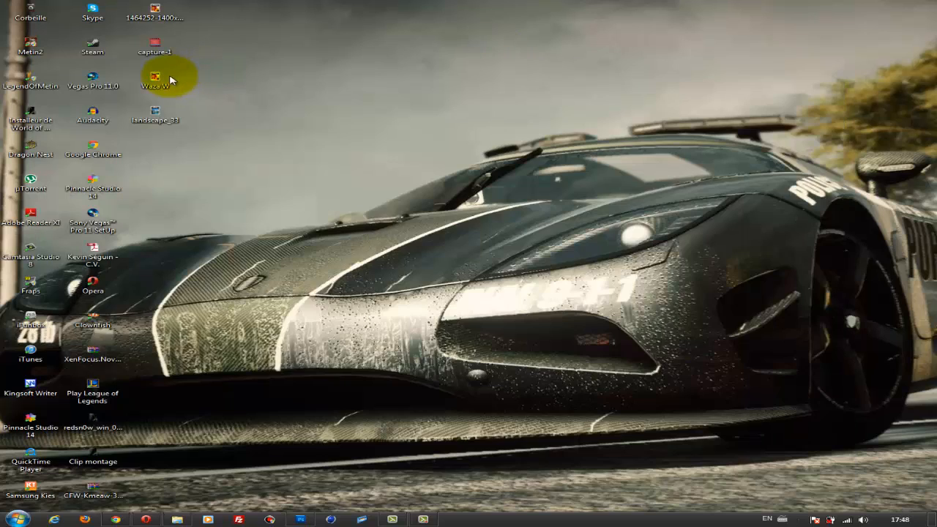
{"action": "left_click_drag", "start_coordinate": [151, 80], "coordinate": [389, 387]}
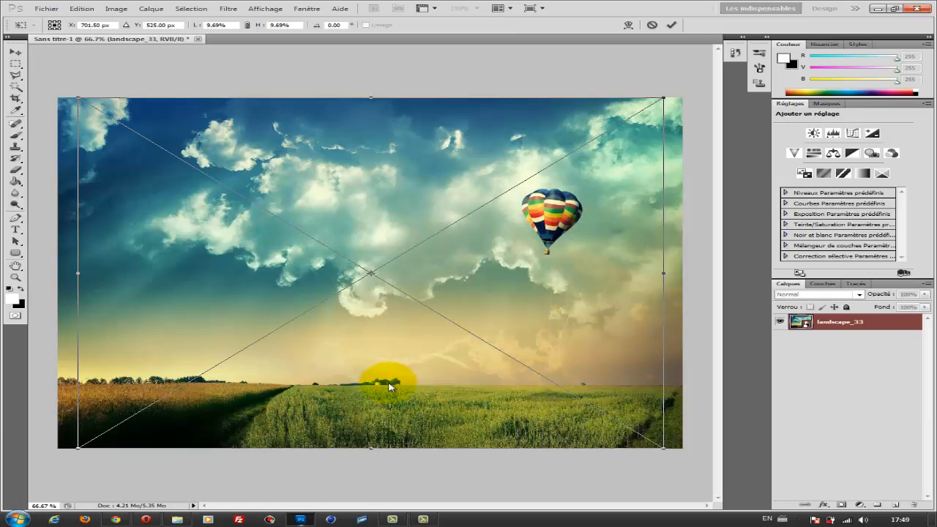
{"action": "left_click", "coordinate": [80, 99]}
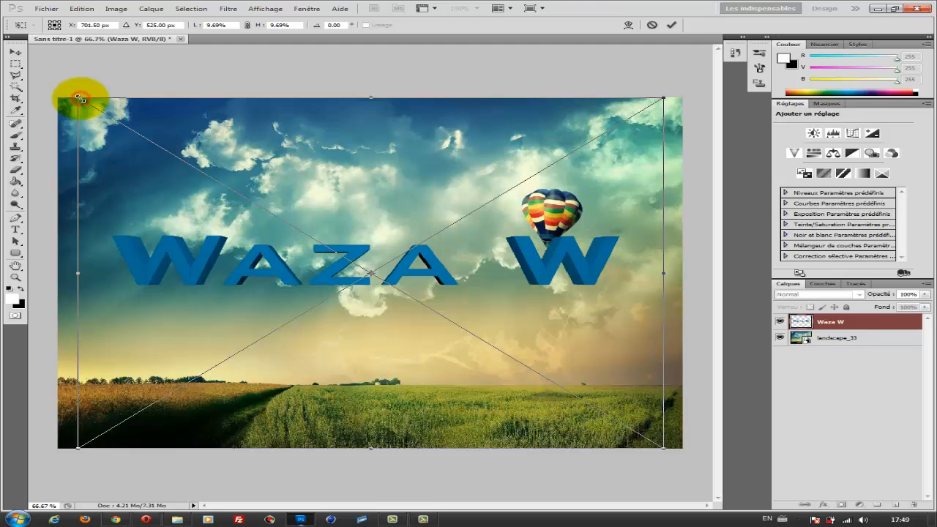
{"action": "left_click_drag", "start_coordinate": [81, 99], "coordinate": [337, 247]}
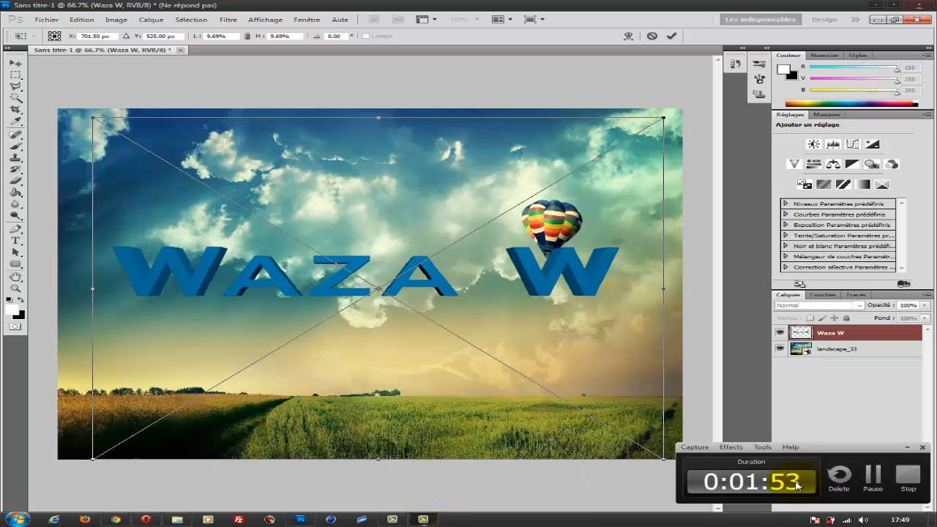
{"action": "left_click", "coordinate": [876, 477]}
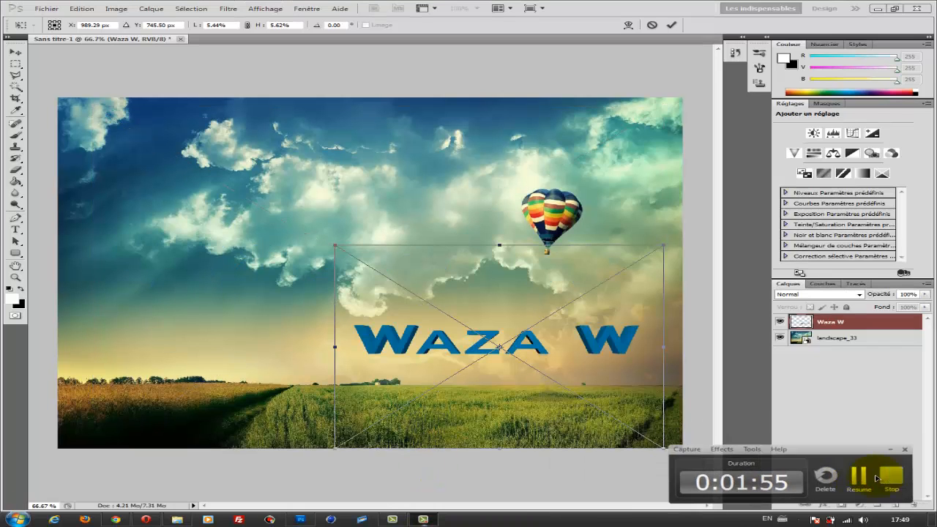
{"action": "left_click", "coordinate": [875, 477]}
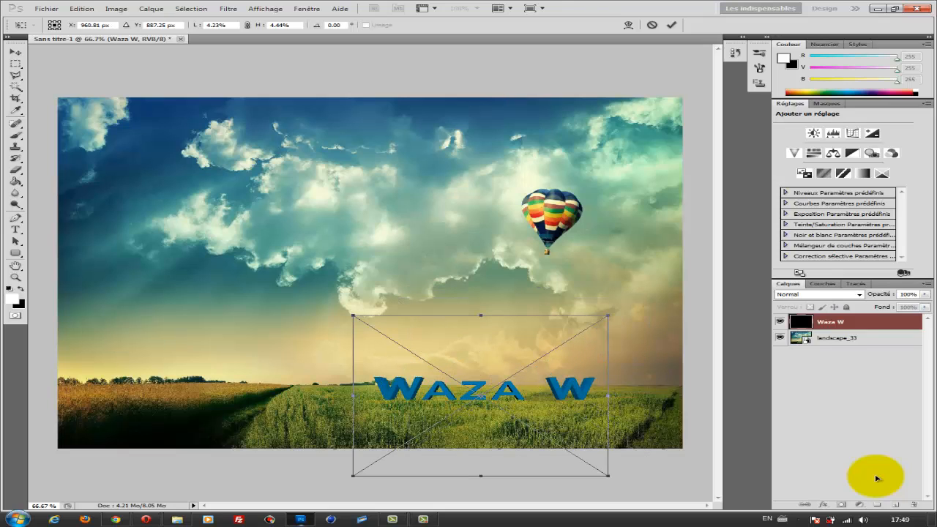
{"action": "key", "text": "Return"}
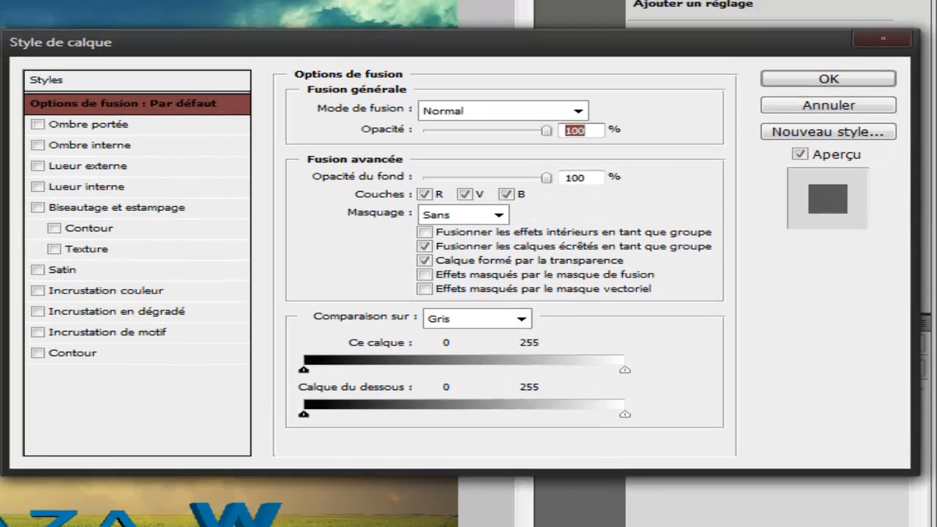
Step: Add a red Incrustation couleur effect to the Waza W layer with the blending mode set to Teinte
{"action": "left_click", "coordinate": [38, 290]}
{"action": "left_click", "coordinate": [106, 291]}
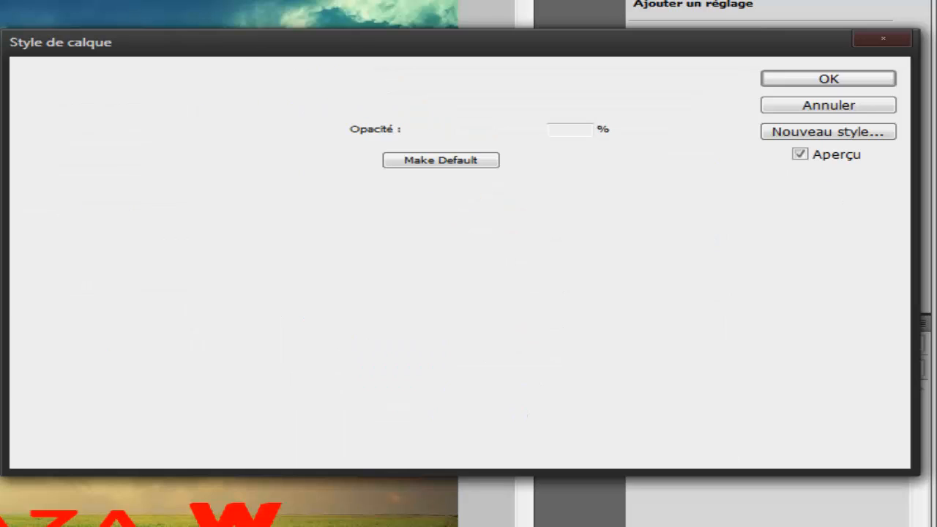
{"action": "left_click", "coordinate": [567, 111]}
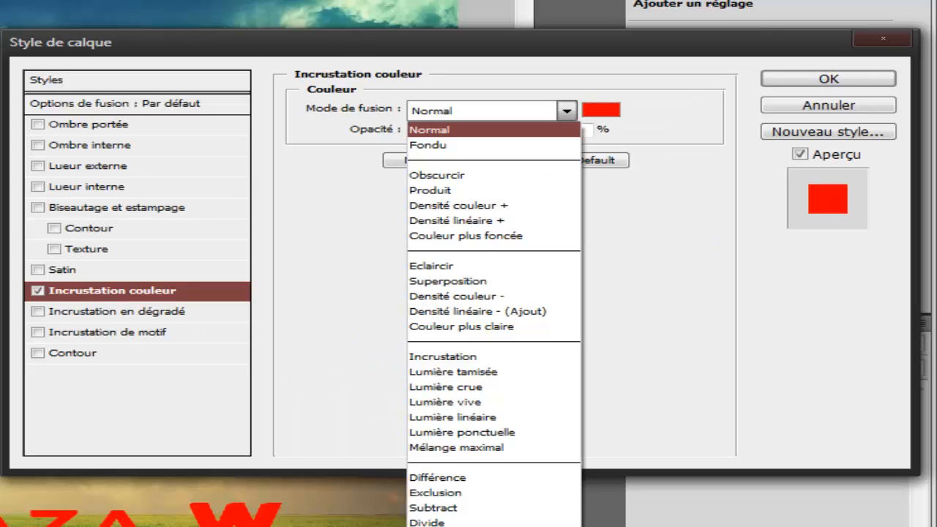
{"action": "left_click", "coordinate": [468, 526]}
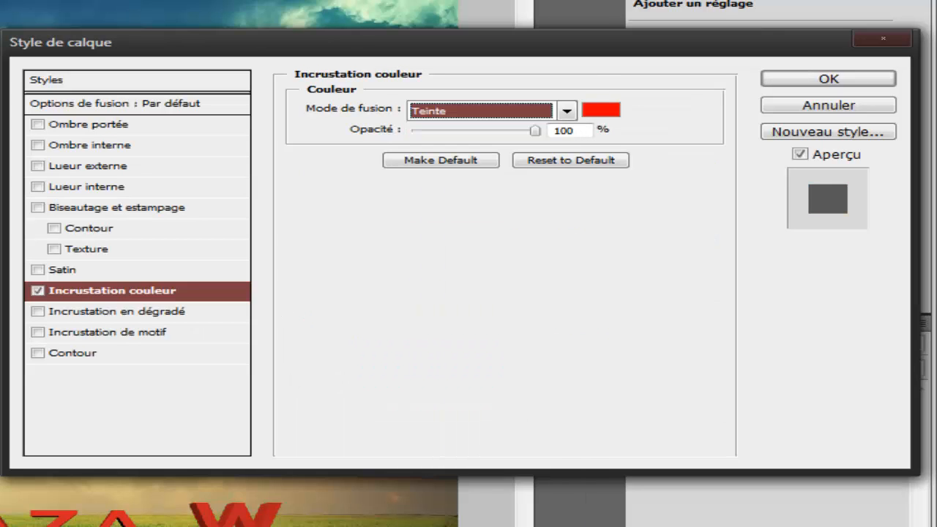
Step: Change the Waza W layer's colour overlay to green 00ff3c and apply the layer style
{"action": "key", "text": "Tab"}
{"action": "left_click", "coordinate": [601, 110]}
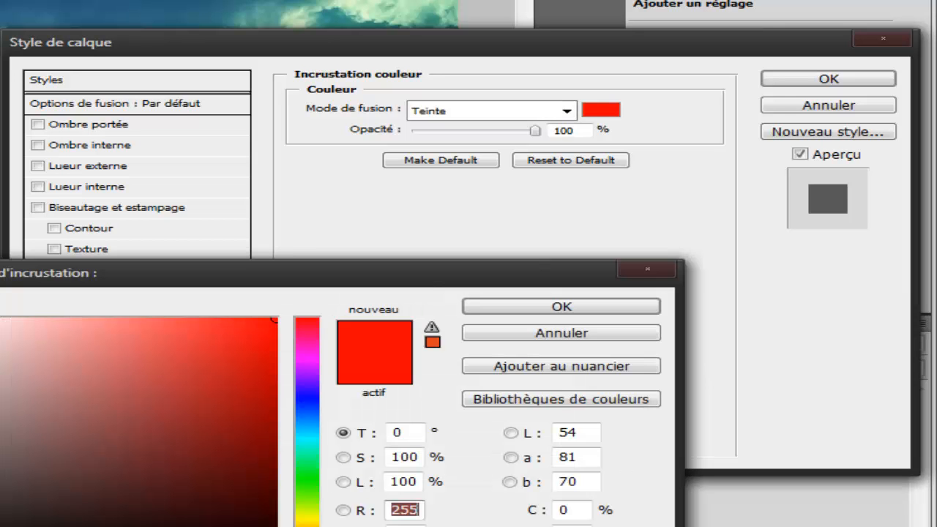
{"action": "left_click", "coordinate": [307, 481]}
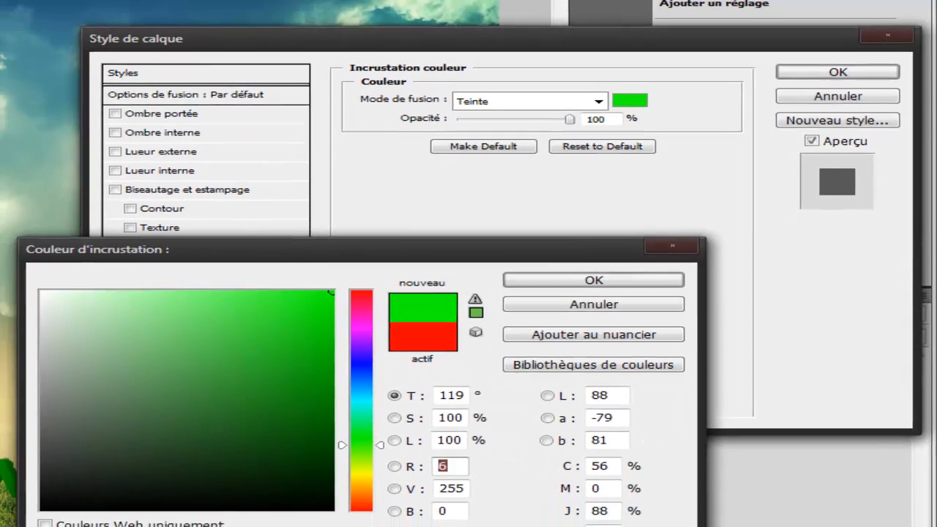
{"action": "left_click_drag", "start_coordinate": [360, 445], "coordinate": [381, 414]}
{"action": "left_click", "coordinate": [382, 406]}
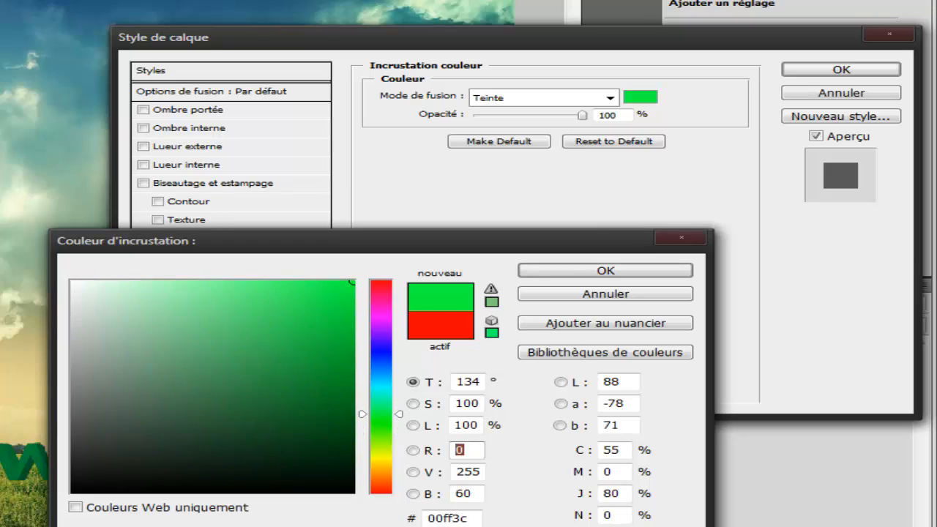
{"action": "left_click", "coordinate": [605, 270]}
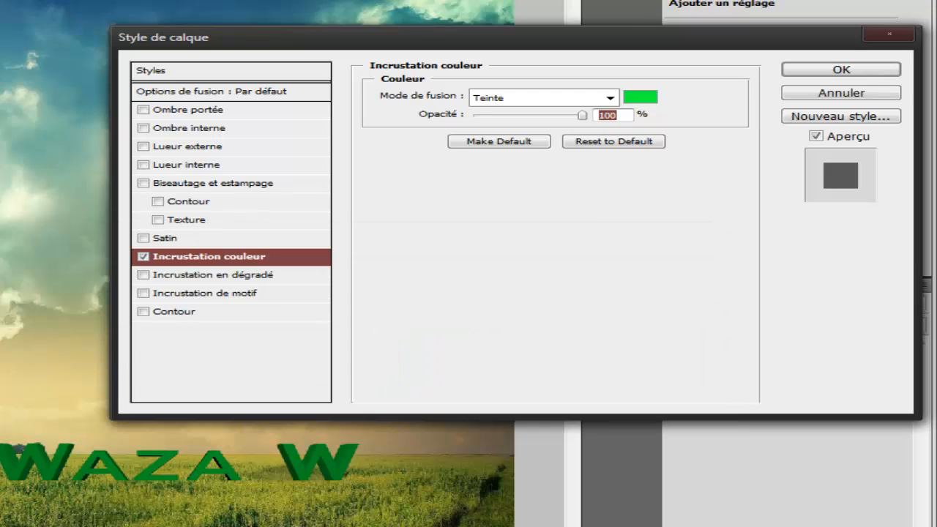
{"action": "key", "text": "Return"}
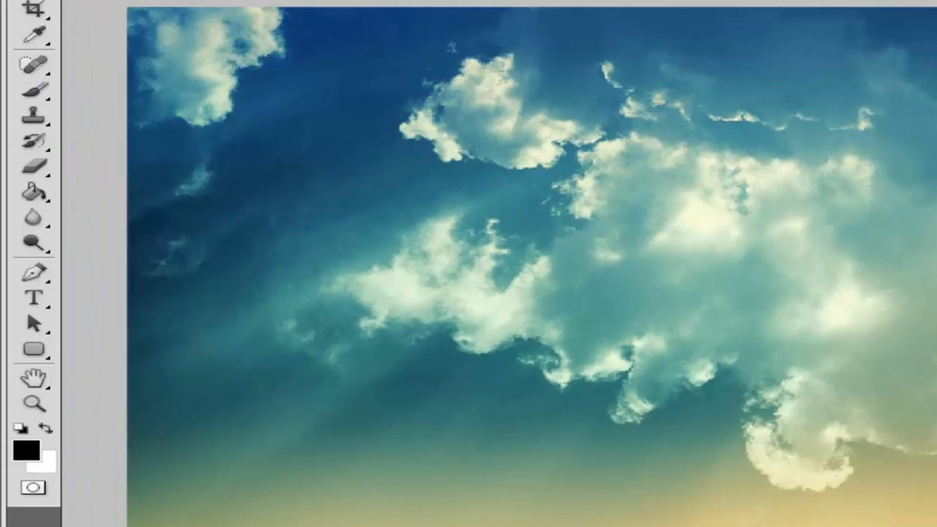
Step: Set up a 50 px Brush with reduced hardness for the Waza W layer mask
{"action": "key", "text": "b"}
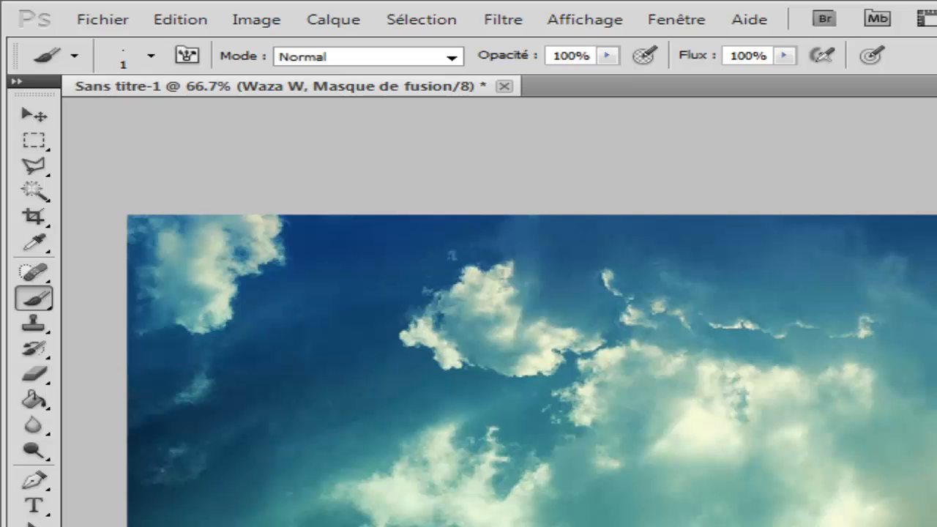
{"action": "left_click", "coordinate": [150, 56]}
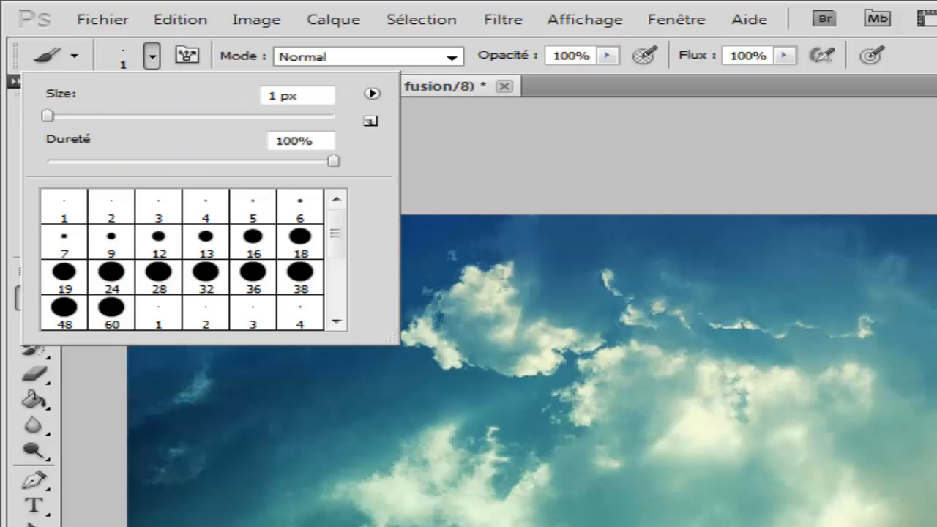
{"action": "left_click_drag", "start_coordinate": [47, 116], "coordinate": [117, 115]}
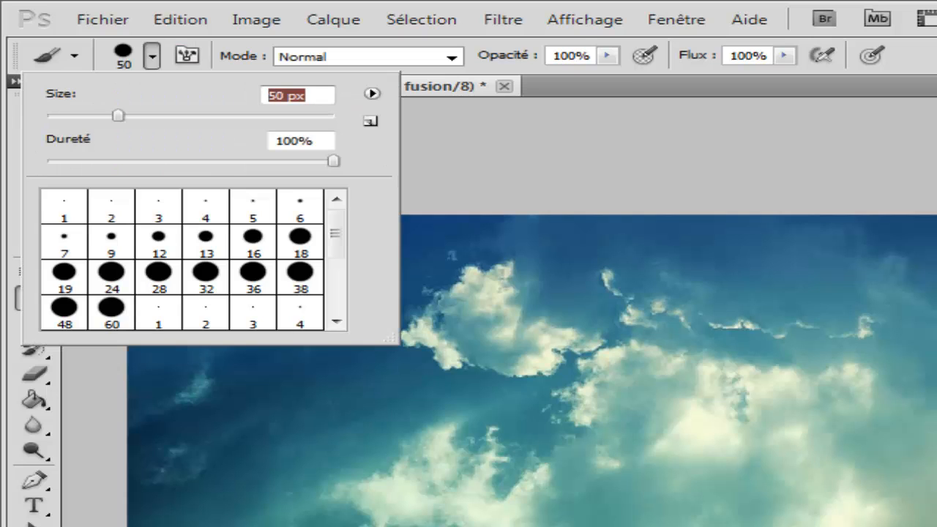
{"action": "left_click_drag", "start_coordinate": [333, 161], "coordinate": [285, 161]}
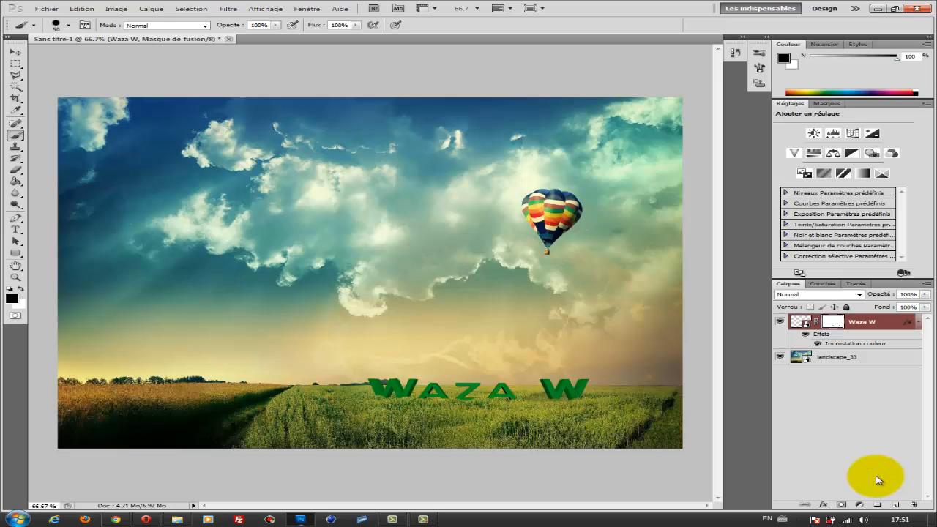
Step: Duplicate the Waza W layer and delete the layer mask from the copy
{"action": "key", "text": "v"}
{"action": "key", "text": "ctrl+2"}
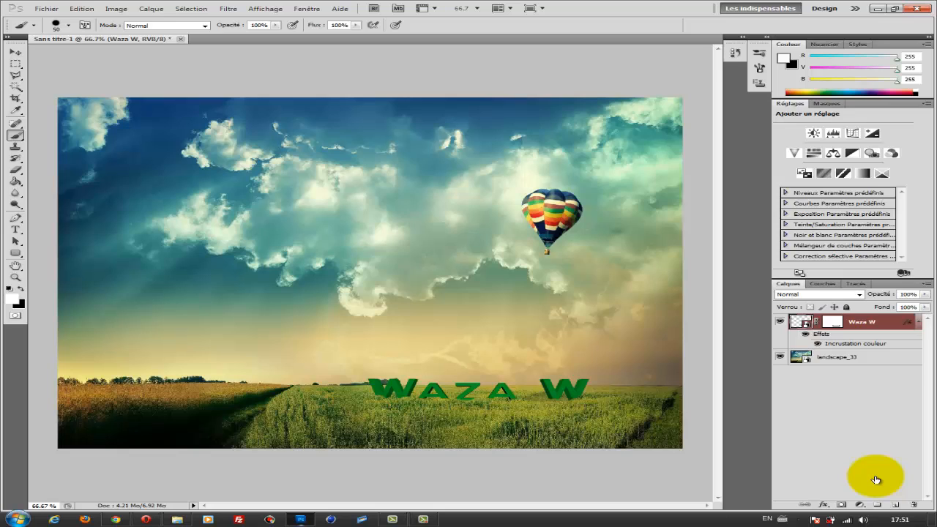
{"action": "key", "text": "ctrl+j"}
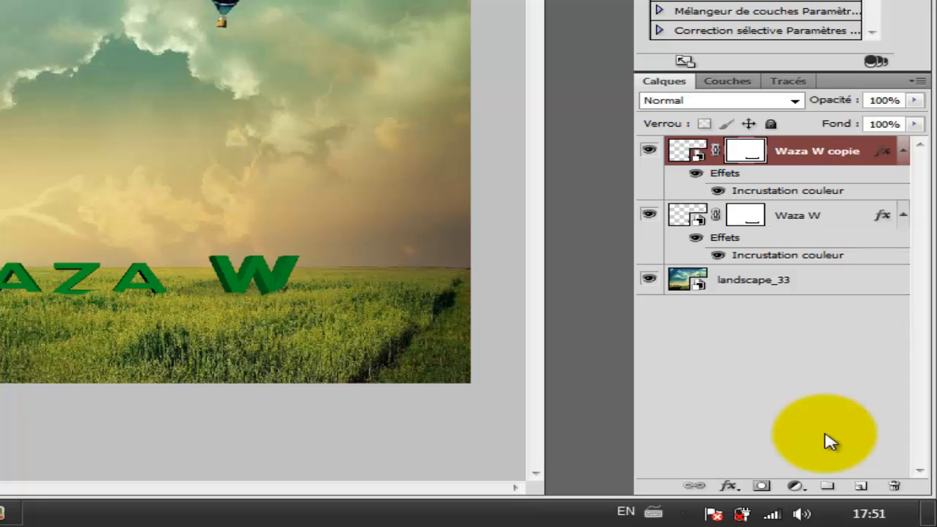
{"action": "right_click", "coordinate": [745, 150]}
{"action": "left_click", "coordinate": [707, 190]}
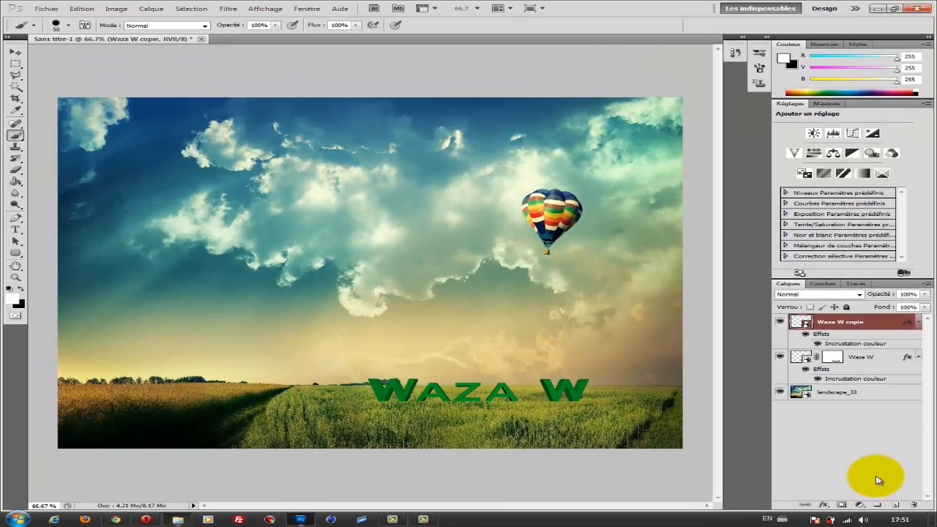
Step: Switch to the file explorer, open Pack Graph's Textures folder and place Ground_Crack_14 into the Photoshop composition
{"action": "key", "text": "alt+Tab"}
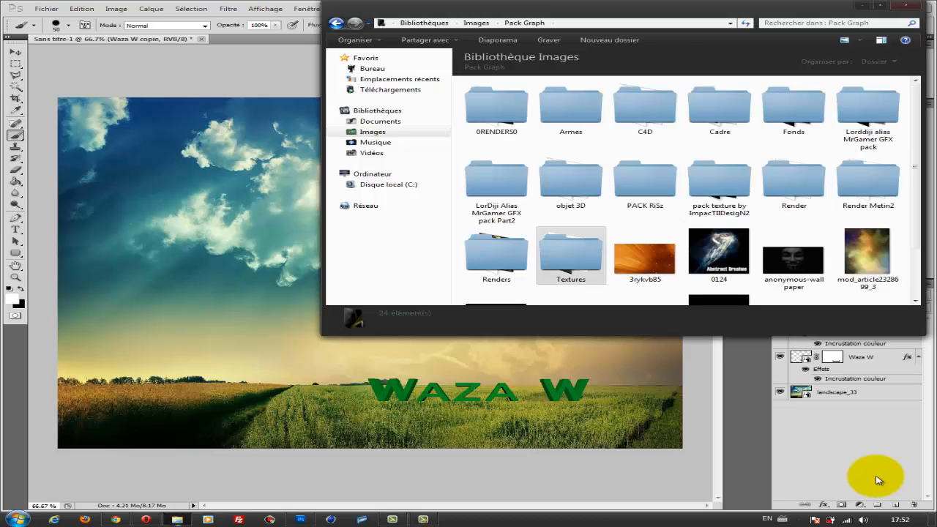
{"action": "key", "text": "Return"}
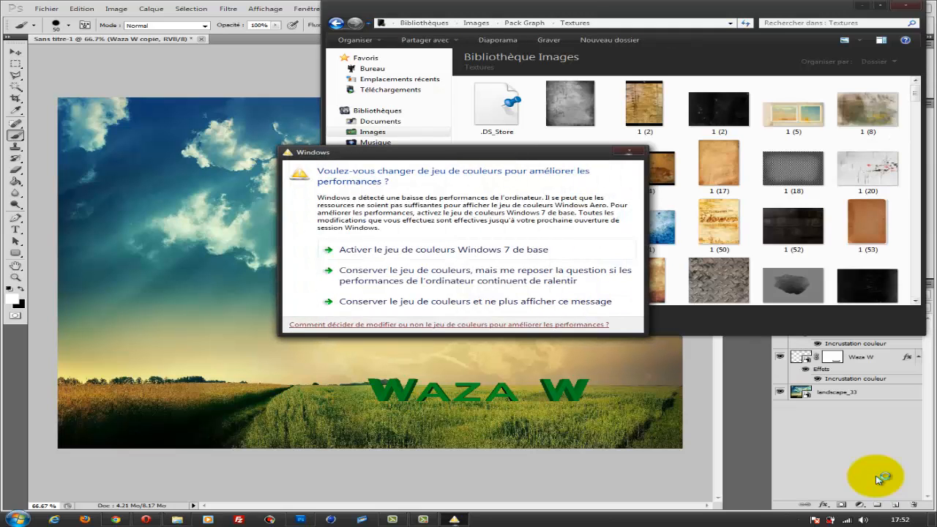
{"action": "key", "text": "Escape"}
{"action": "scroll", "coordinate": [878, 480], "scroll_direction": "down", "scroll_amount": 2}
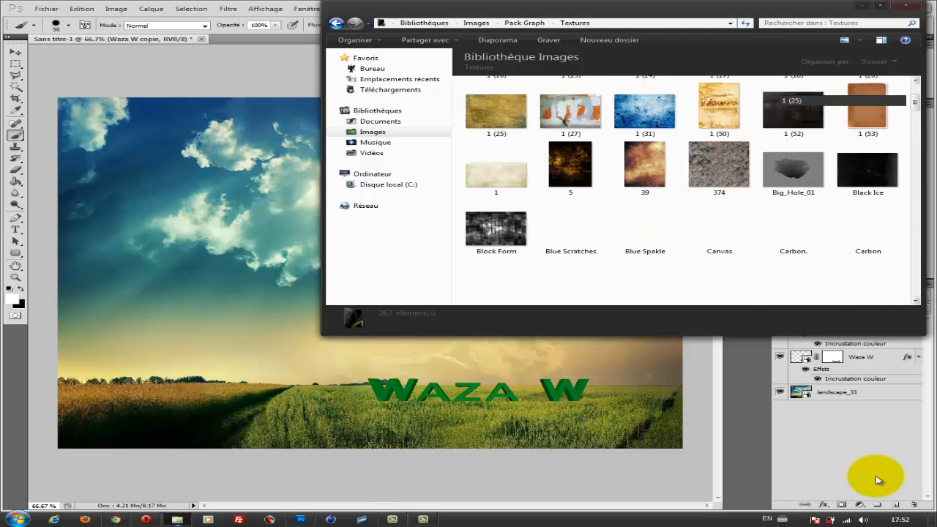
{"action": "scroll", "coordinate": [879, 480], "scroll_direction": "down", "scroll_amount": 3}
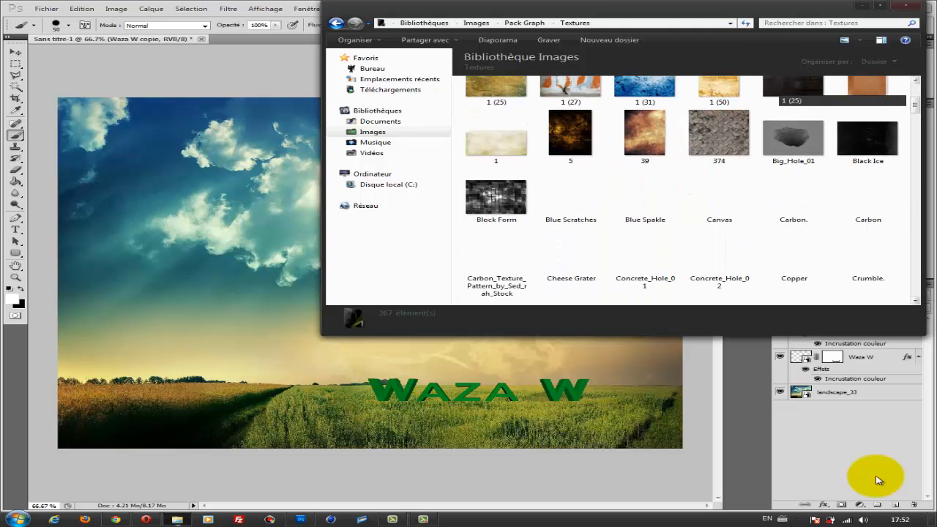
{"action": "scroll", "coordinate": [878, 480], "scroll_direction": "down", "scroll_amount": 5}
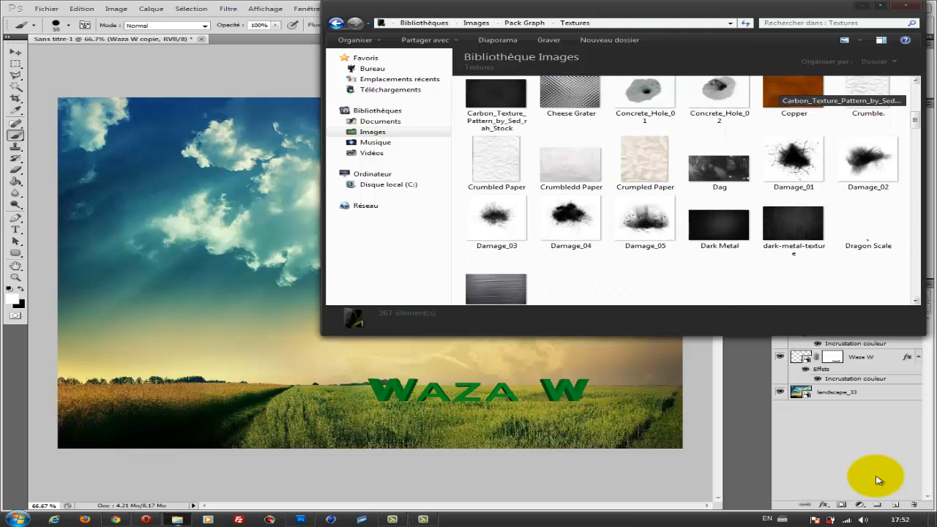
{"action": "scroll", "coordinate": [878, 480], "scroll_direction": "down", "scroll_amount": 3}
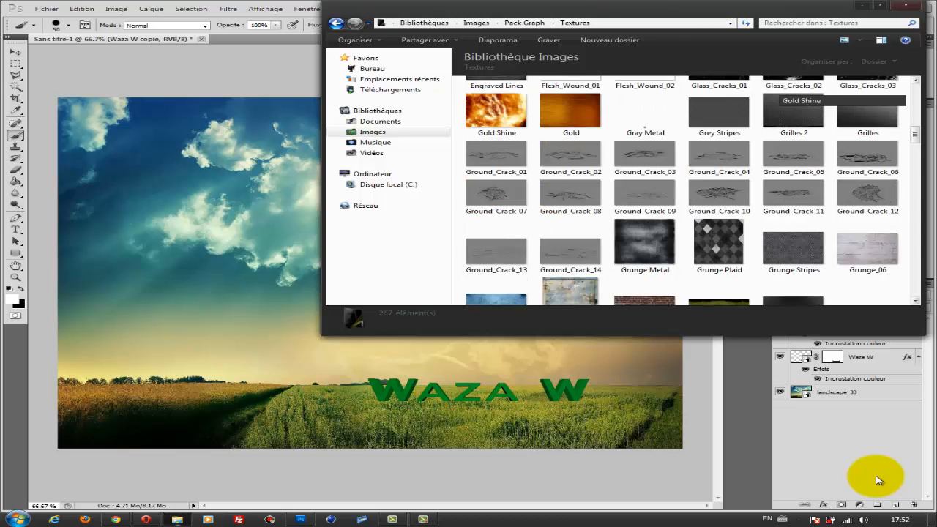
{"action": "scroll", "coordinate": [878, 480], "scroll_direction": "down", "scroll_amount": 2}
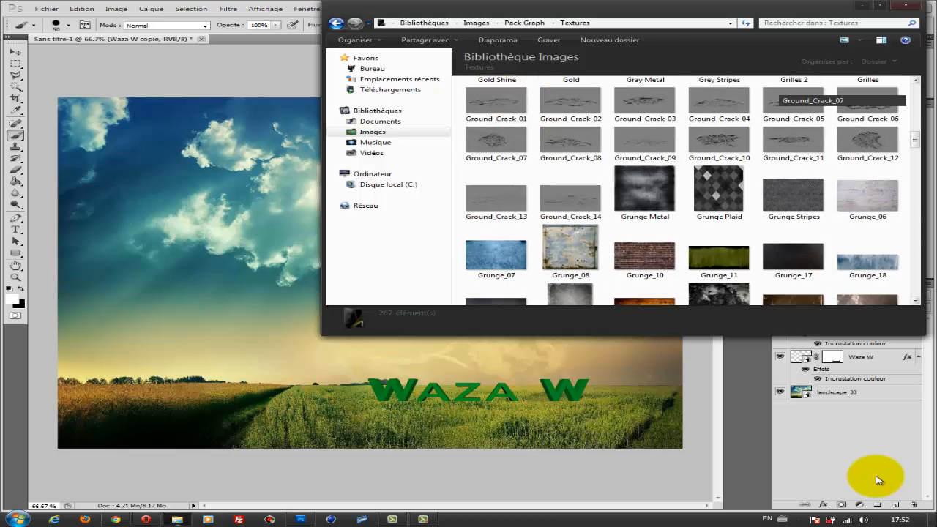
{"action": "left_click_drag", "start_coordinate": [570, 199], "coordinate": [550, 348]}
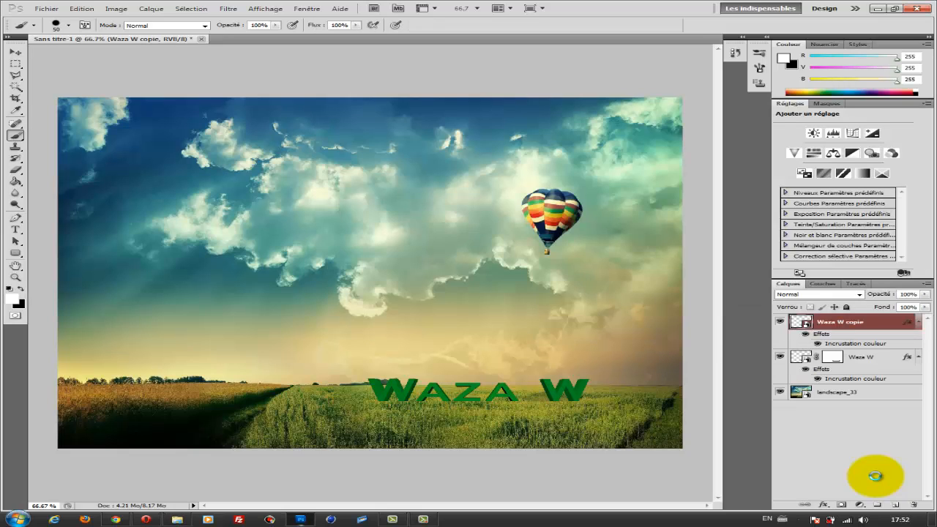
Step: Scale the Ground_Crack_14 texture into a wide, thin strip and move it over the Waza W text
{"action": "key", "text": "ctrl+t"}
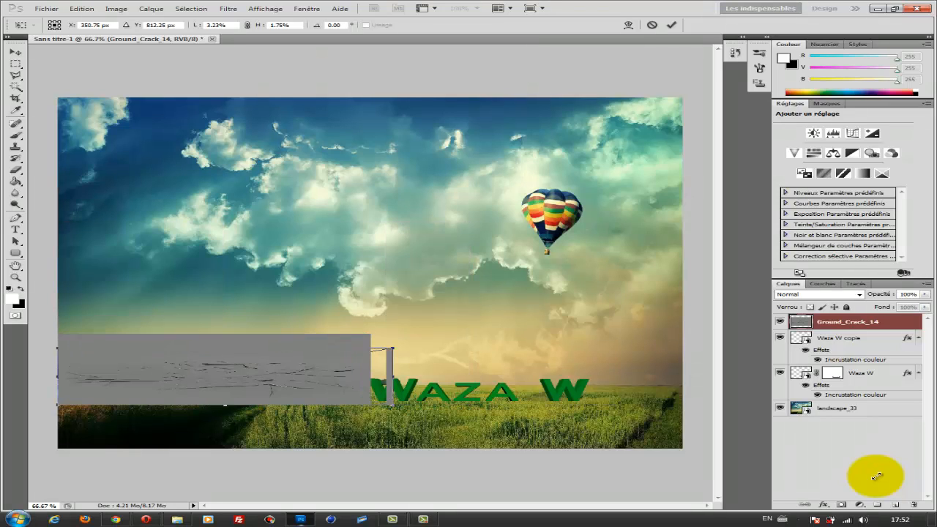
{"action": "key", "text": "Return"}
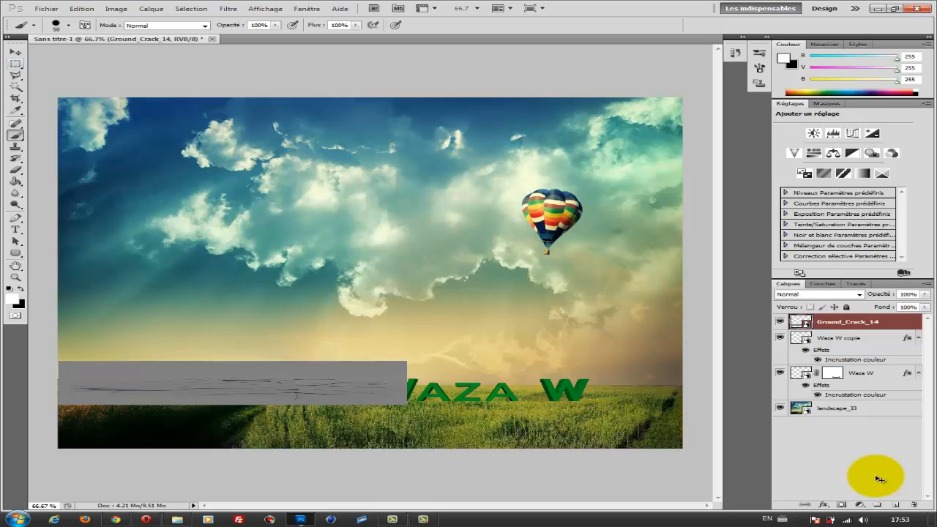
{"action": "key", "text": "v"}
{"action": "left_click_drag", "start_coordinate": [232, 383], "coordinate": [468, 390]}
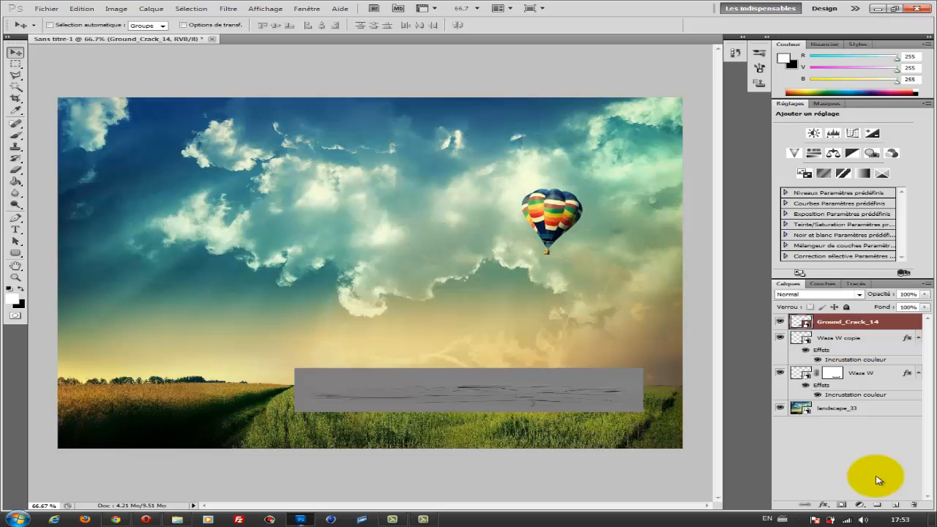
Step: Set Ground_Crack_14's blending mode to Incrustation and move the layer directly above landscape_33, beneath both Waza W layers
{"action": "left_click", "coordinate": [858, 294]}
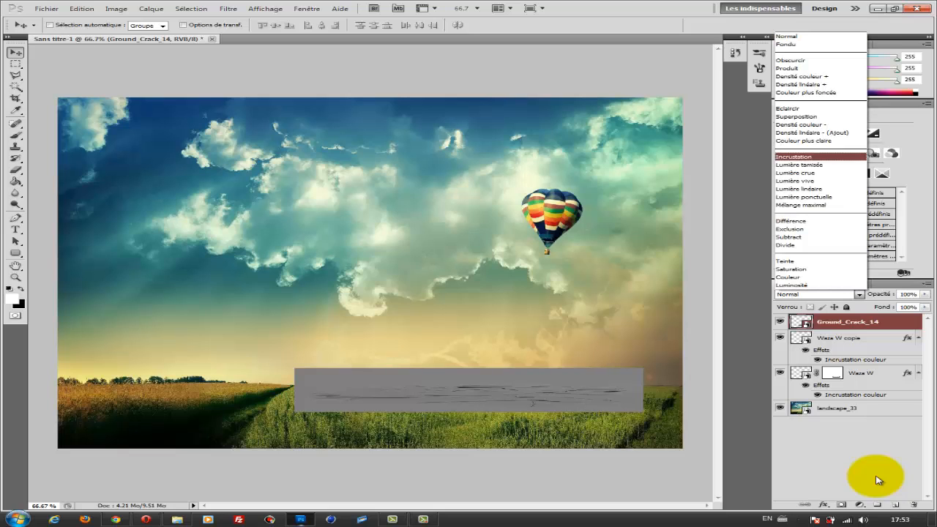
{"action": "left_click", "coordinate": [794, 157]}
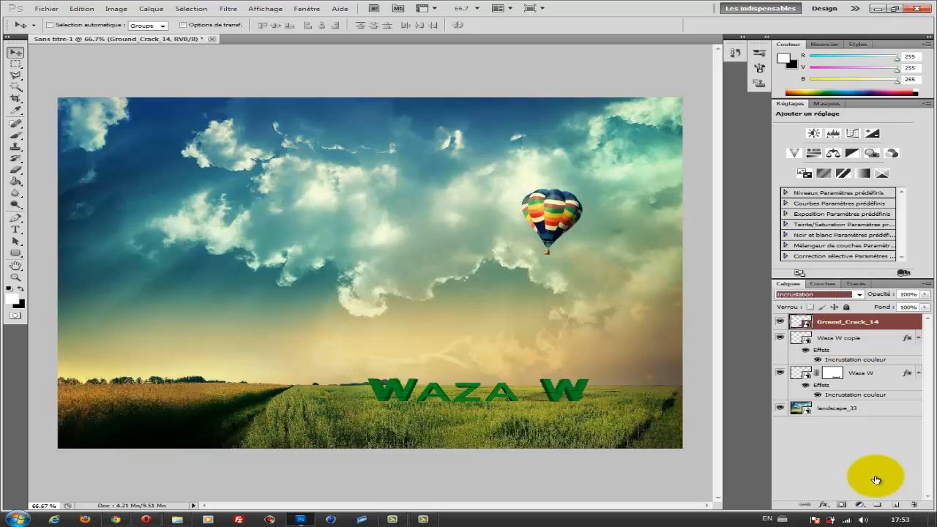
{"action": "left_click_drag", "start_coordinate": [848, 322], "coordinate": [847, 399]}
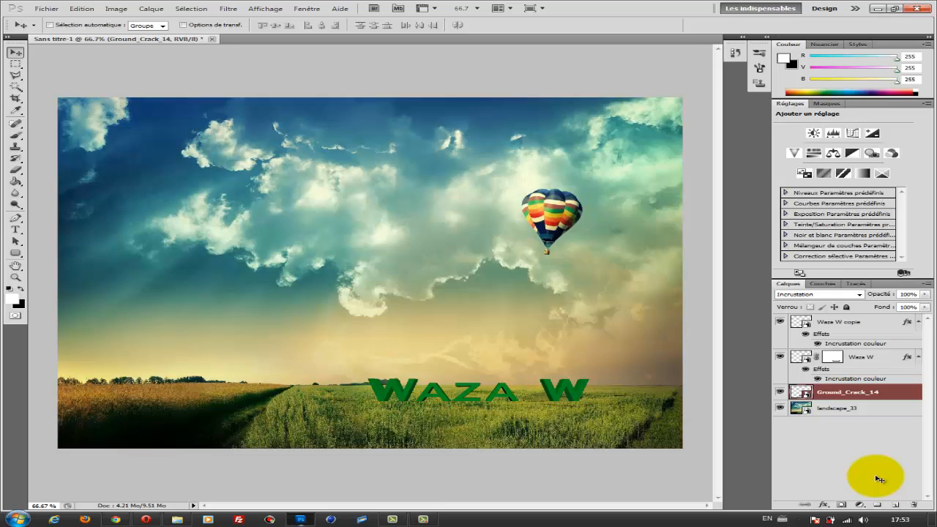
Step: Duplicate the Ground_Crack_14 layer to strengthen the crack effect on the grass
{"action": "key", "text": "alt+Tab"}
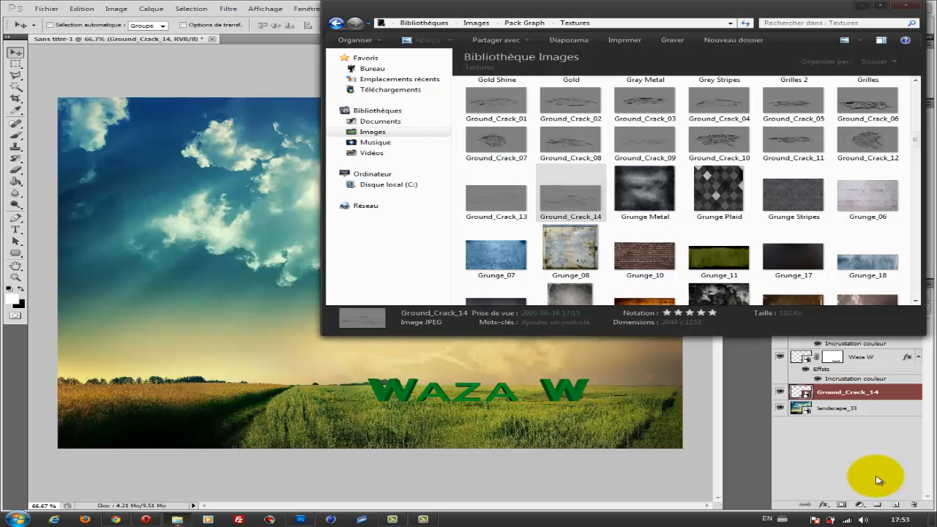
{"action": "key", "text": "alt+Tab"}
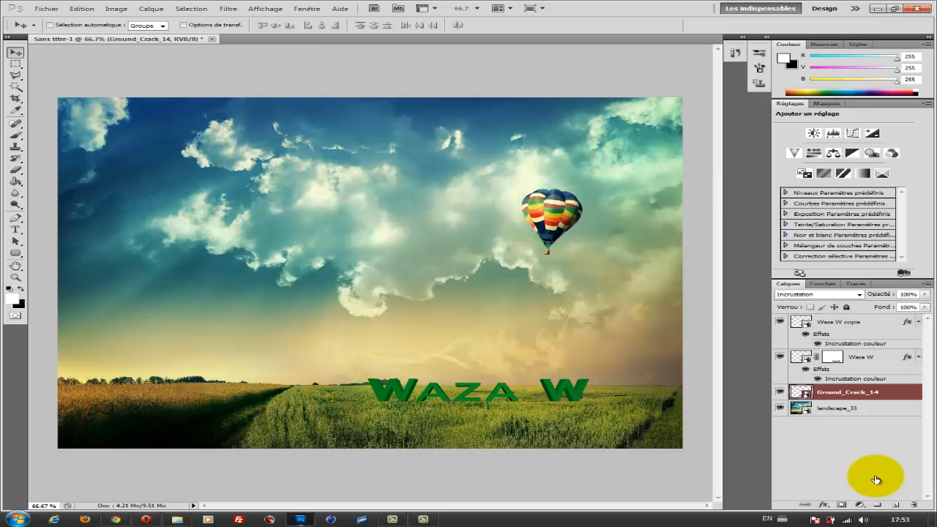
{"action": "key", "text": "ctrl+j"}
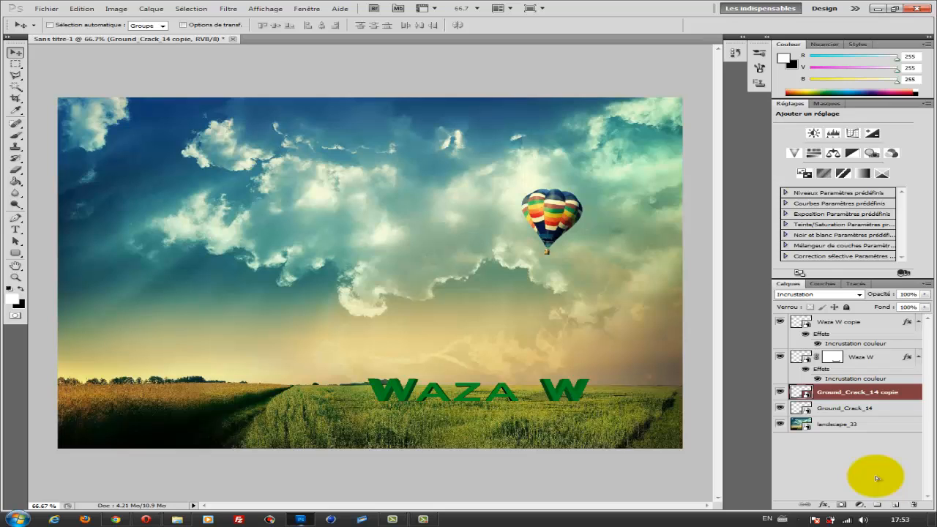
{"action": "key", "text": "ctrl+e"}
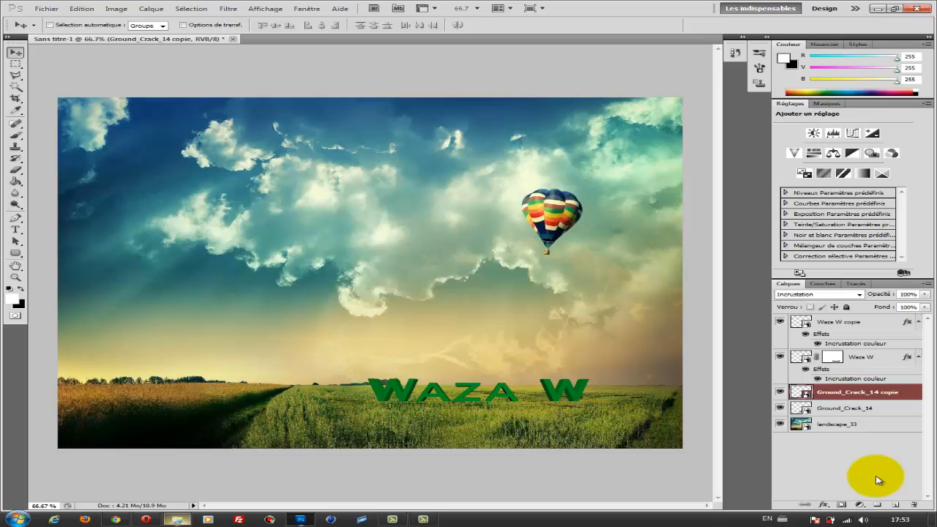
Step: Browse the Textures folder in the file explorer, then place a scratched grey metal texture across the landscape's lower area around the Waza W text
{"action": "left_click", "coordinate": [177, 519]}
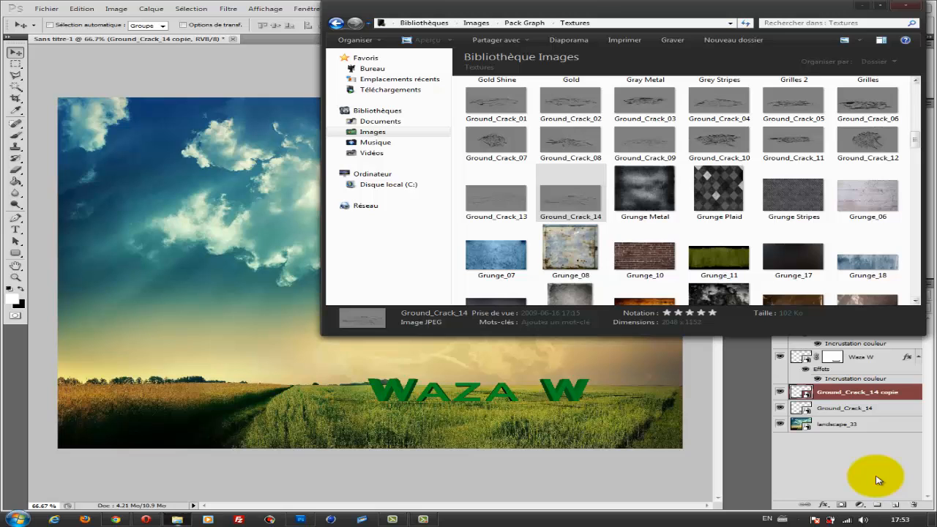
{"action": "scroll", "coordinate": [693, 190], "scroll_direction": "down", "scroll_amount": 2}
{"action": "scroll", "coordinate": [783, 135], "scroll_direction": "down", "scroll_amount": 5}
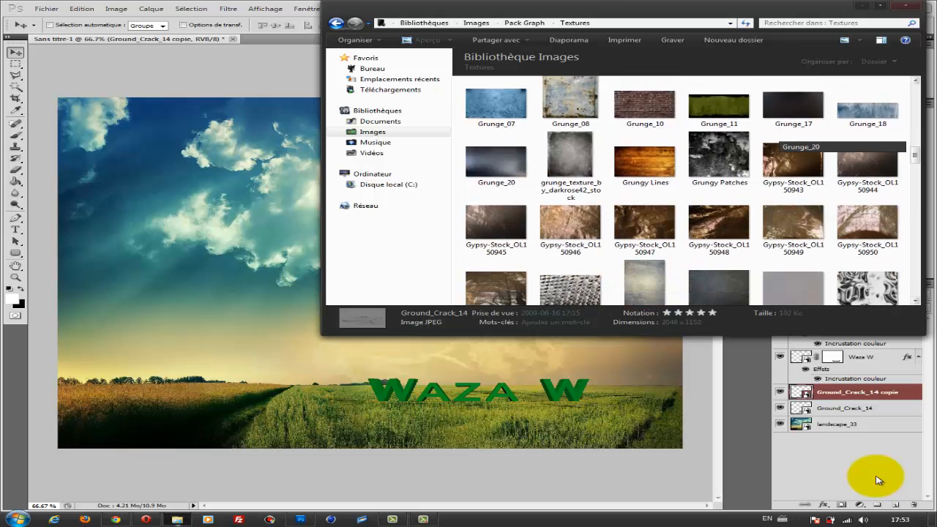
{"action": "scroll", "coordinate": [783, 139], "scroll_direction": "down", "scroll_amount": 4}
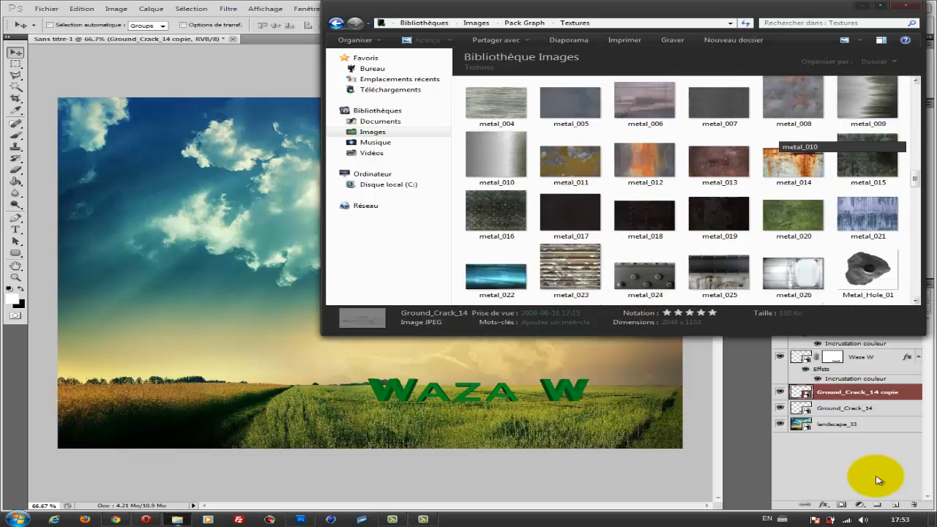
{"action": "scroll", "coordinate": [879, 480], "scroll_direction": "down", "scroll_amount": 8}
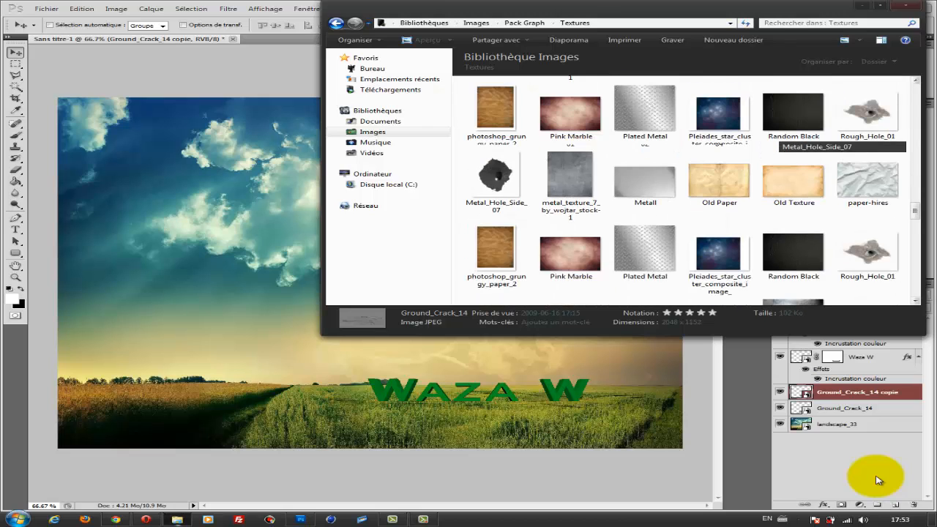
{"action": "scroll", "coordinate": [878, 480], "scroll_direction": "up", "scroll_amount": 4}
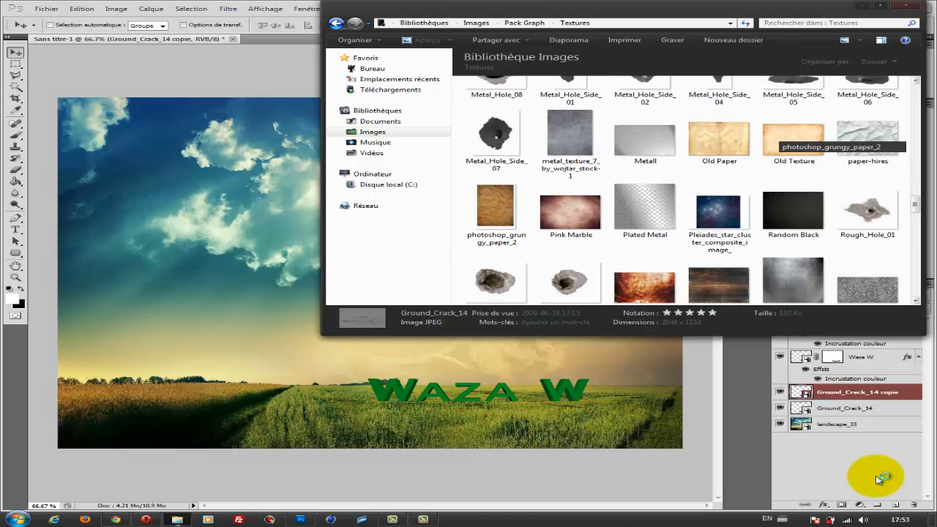
{"action": "scroll", "coordinate": [878, 480], "scroll_direction": "down", "scroll_amount": 1}
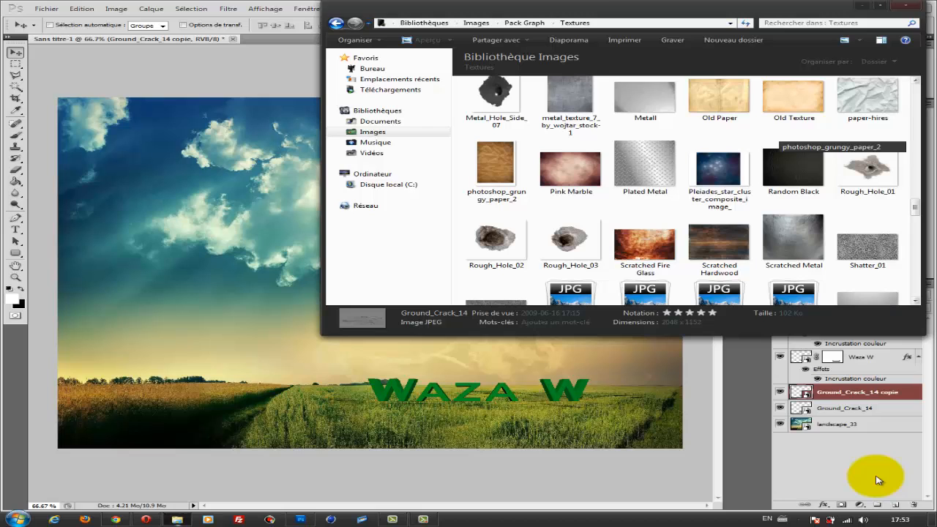
{"action": "scroll", "coordinate": [878, 480], "scroll_direction": "down", "scroll_amount": 1}
{"action": "scroll", "coordinate": [878, 480], "scroll_direction": "down", "scroll_amount": 8}
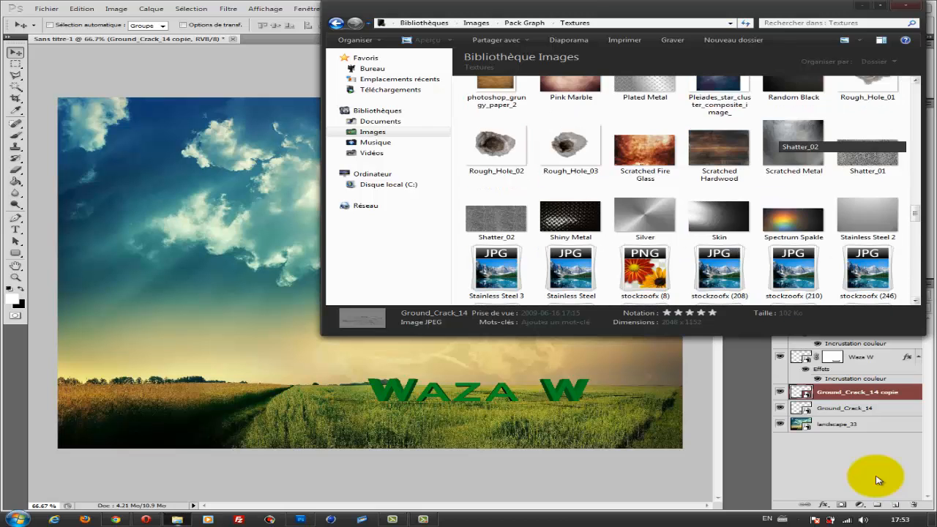
{"action": "scroll", "coordinate": [878, 480], "scroll_direction": "up", "scroll_amount": 15}
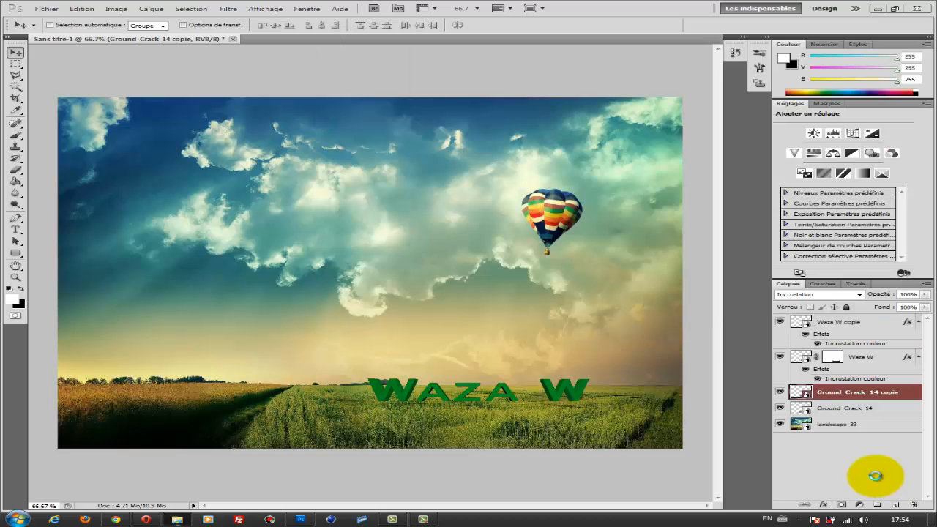
{"action": "left_click", "coordinate": [878, 479]}
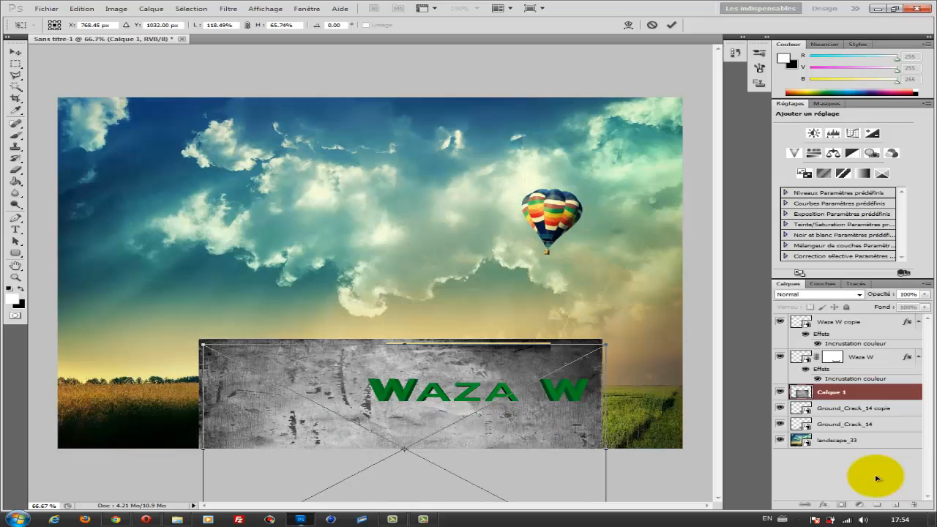
{"action": "key", "text": "Return"}
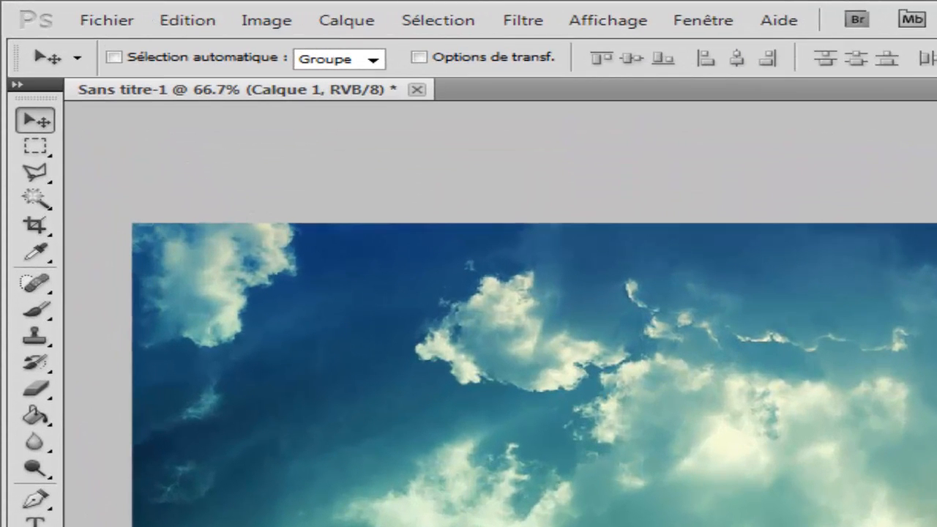
Step: Load the Waza W copie lettering as a selection and copy the metal texture inside it to a new layer
{"action": "left_click", "coordinate": [439, 21]}
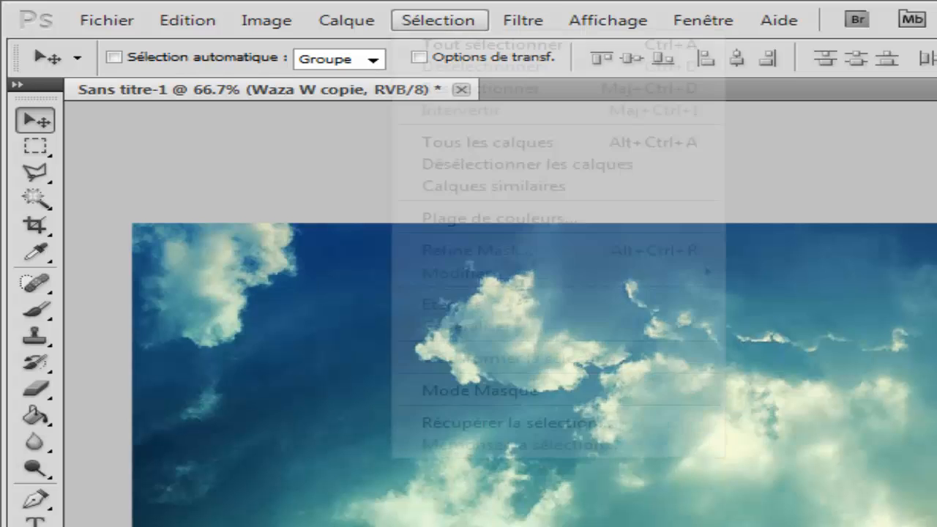
{"action": "left_click", "coordinate": [516, 423]}
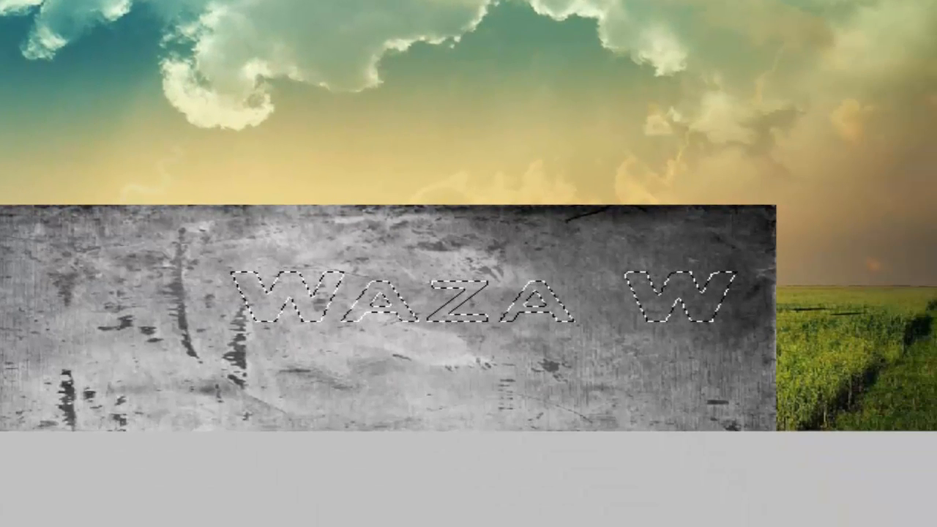
{"action": "right_click", "coordinate": [518, 486]}
{"action": "key", "text": "Escape"}
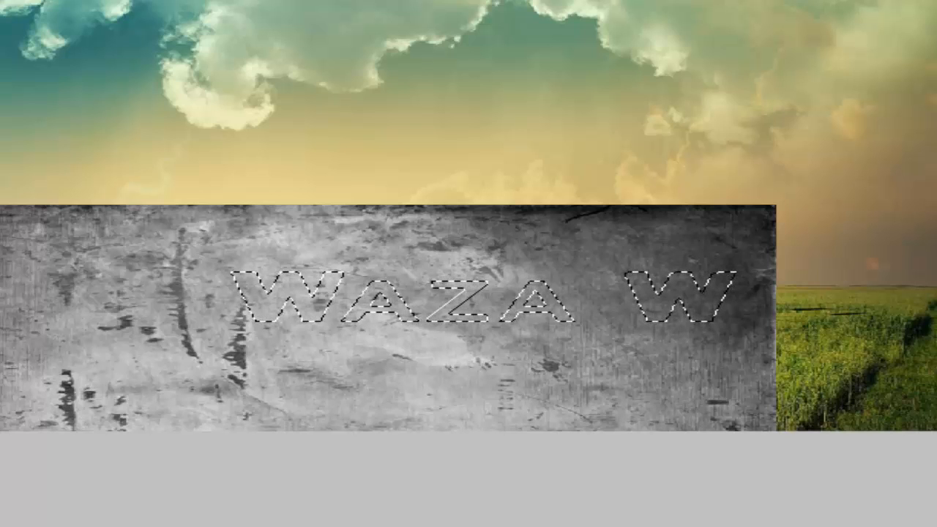
{"action": "right_click", "coordinate": [406, 313]}
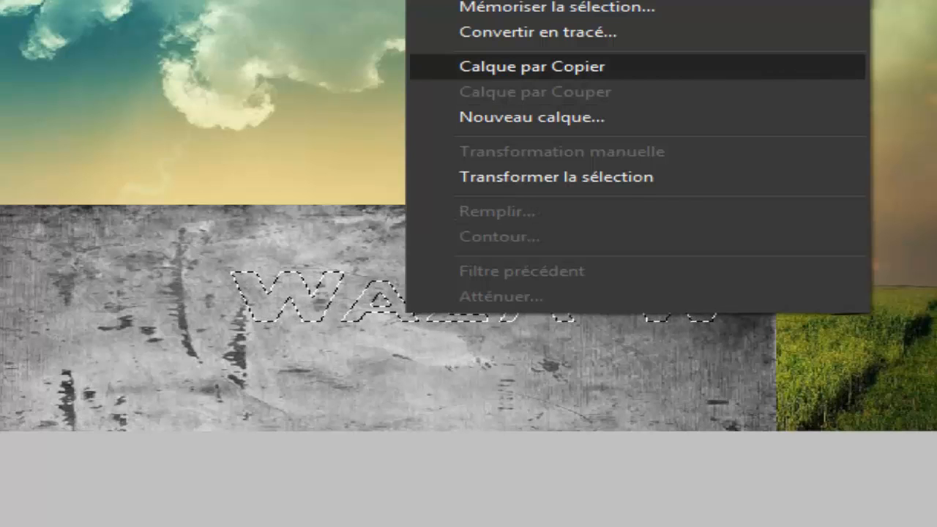
{"action": "left_click", "coordinate": [532, 67]}
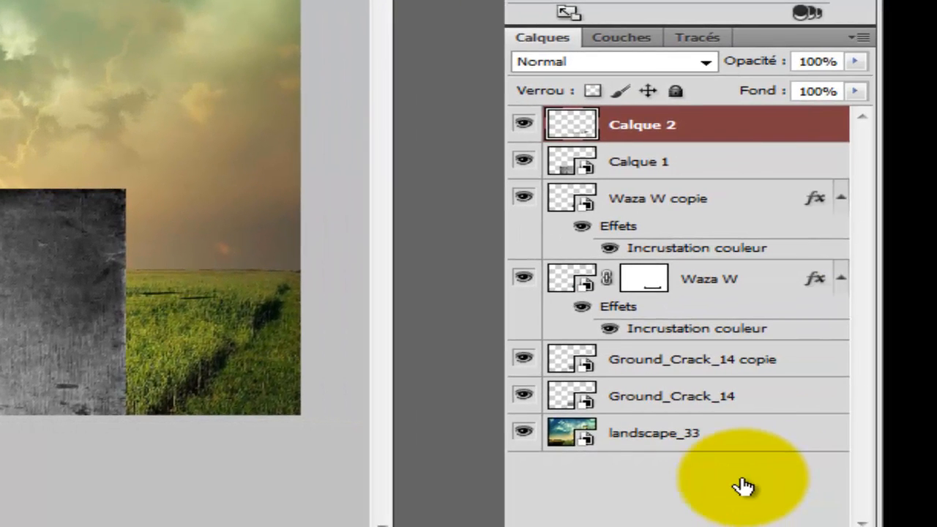
Step: Delete the full metal texture layer Calque 1 and the Waza W copie layer
{"action": "key", "text": "alt+bracketleft"}
{"action": "key", "text": "Delete"}
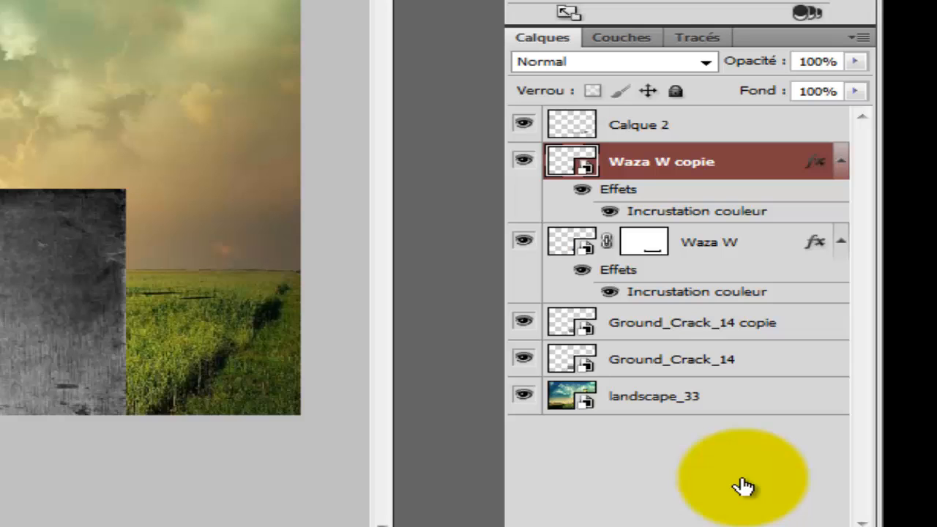
{"action": "key", "text": "alt+bracketright"}
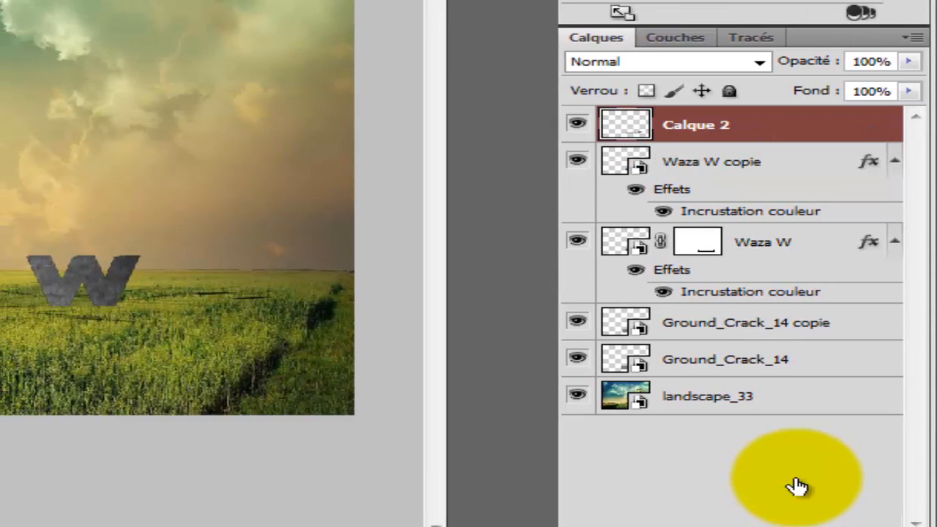
{"action": "key", "text": "alt+bracketleft"}
{"action": "key", "text": "Delete"}
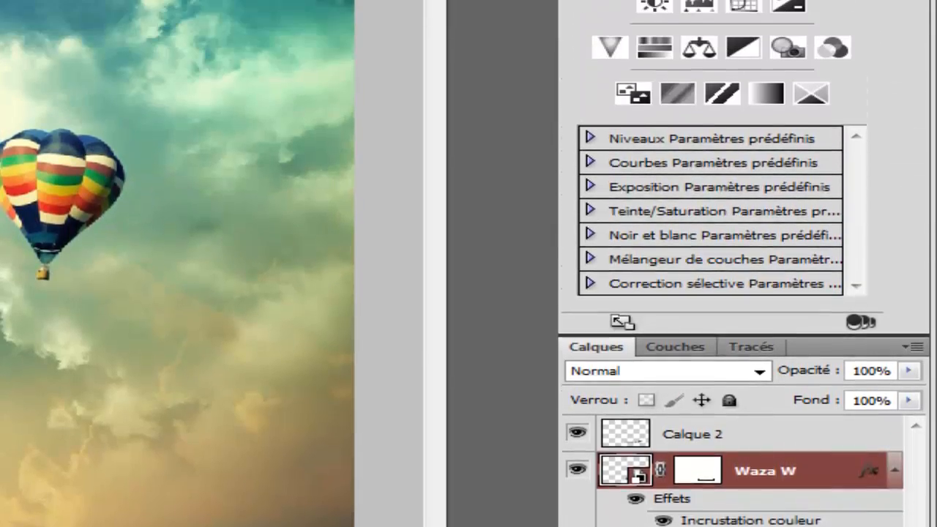
Step: Set the blending mode of the letter-shaped texture layer, Calque 2, to Incrustation
{"action": "left_click", "coordinate": [754, 126]}
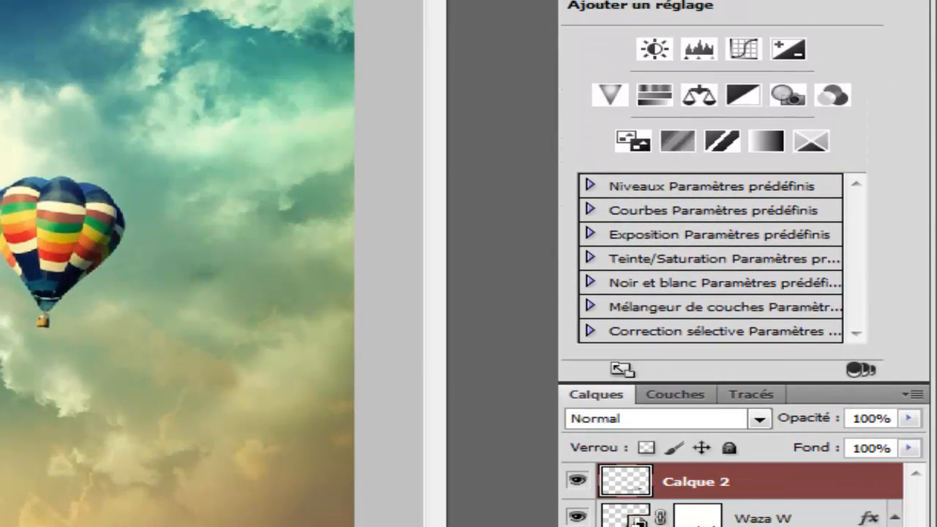
{"action": "left_click", "coordinate": [759, 63]}
{"action": "left_click", "coordinate": [608, 103]}
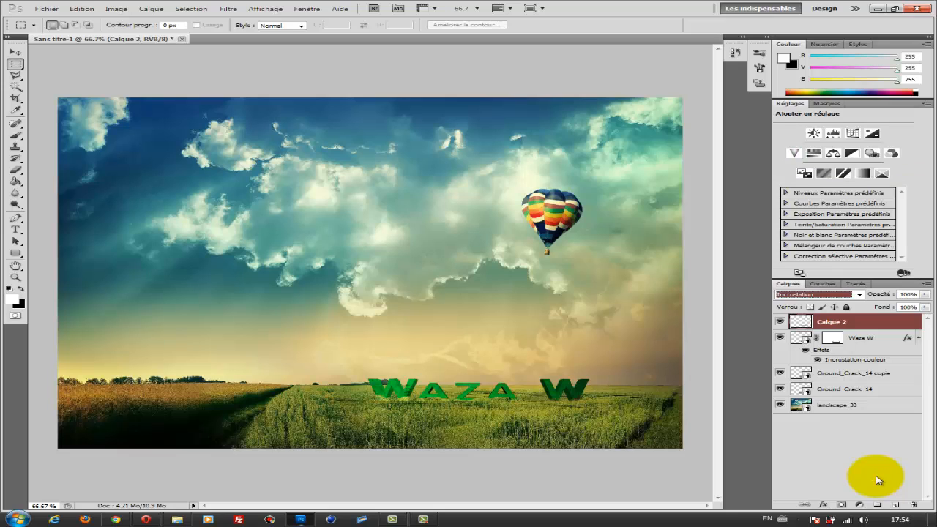
{"action": "key", "text": "e"}
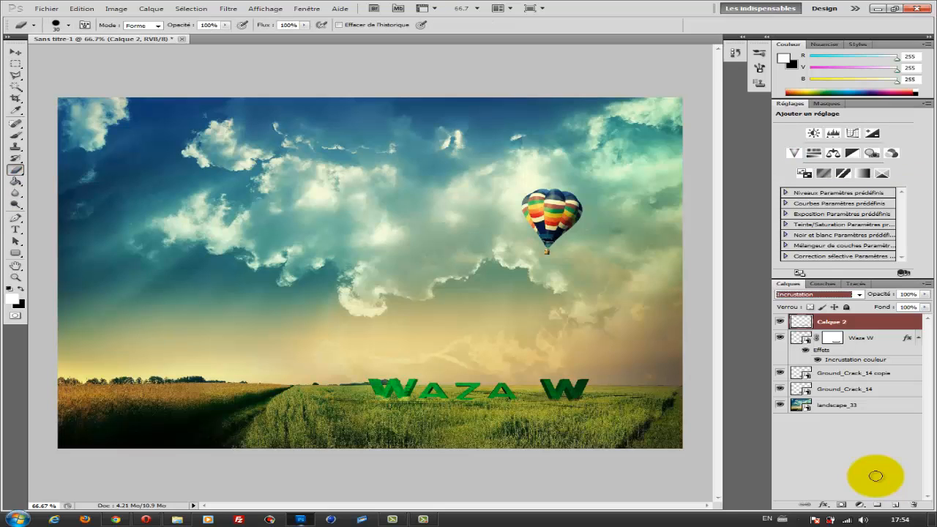
{"action": "key", "text": "ctrl+z"}
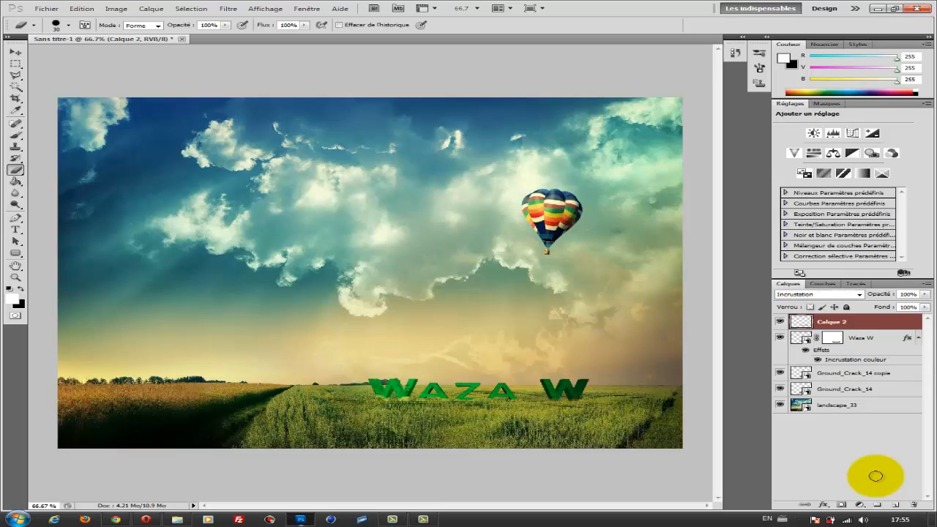
{"action": "key", "text": "ctrl+BackSpace"}
{"action": "key", "text": "ctrl+z"}
{"action": "key", "text": "ctrl+alt+z"}
{"action": "key", "text": "ctrl+alt+z"}
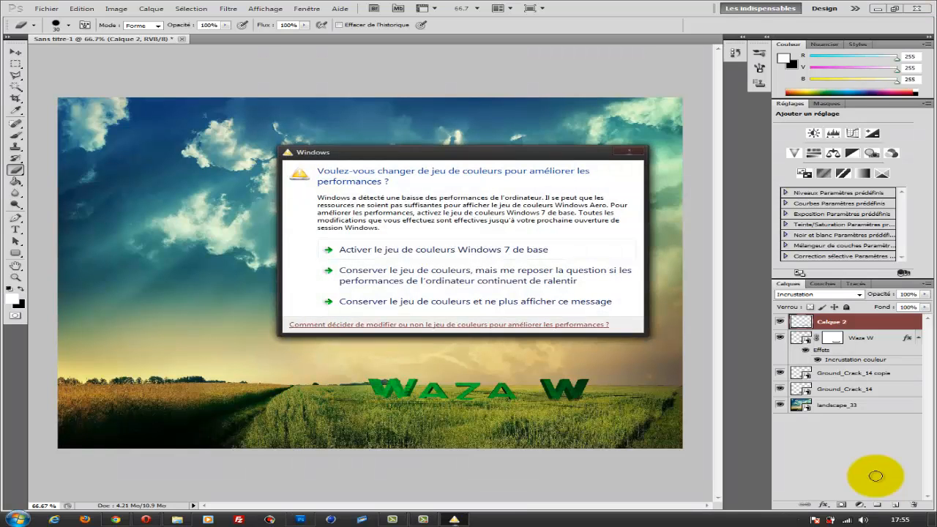
{"action": "key", "text": "Escape"}
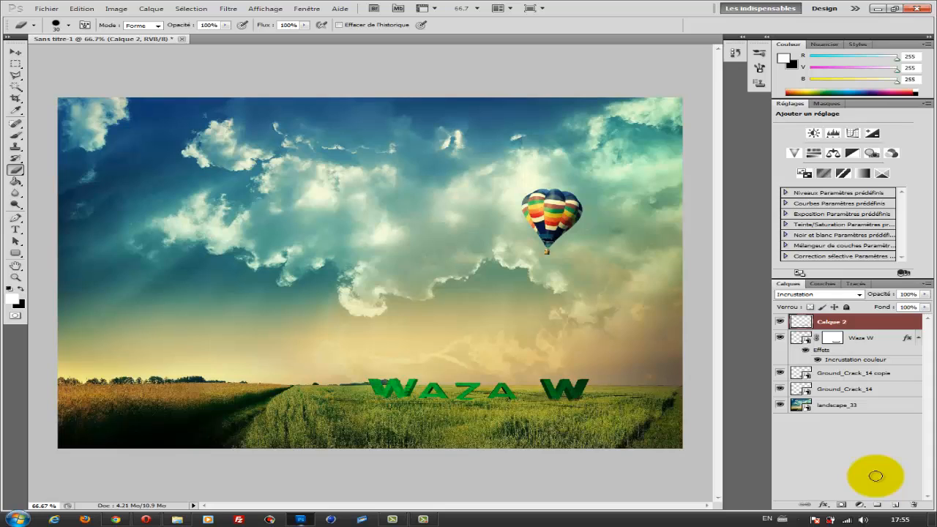
{"action": "key", "text": "ctrl+BackSpace"}
{"action": "key", "text": "ctrl+z"}
{"action": "key", "text": "ctrl+z"}
{"action": "key", "text": "ctrl+z"}
Step: Try a colour overlay on Calque 2, then an inner glow in Incrustation mode with a larger glow size
{"action": "double_click", "coordinate": [876, 479]}
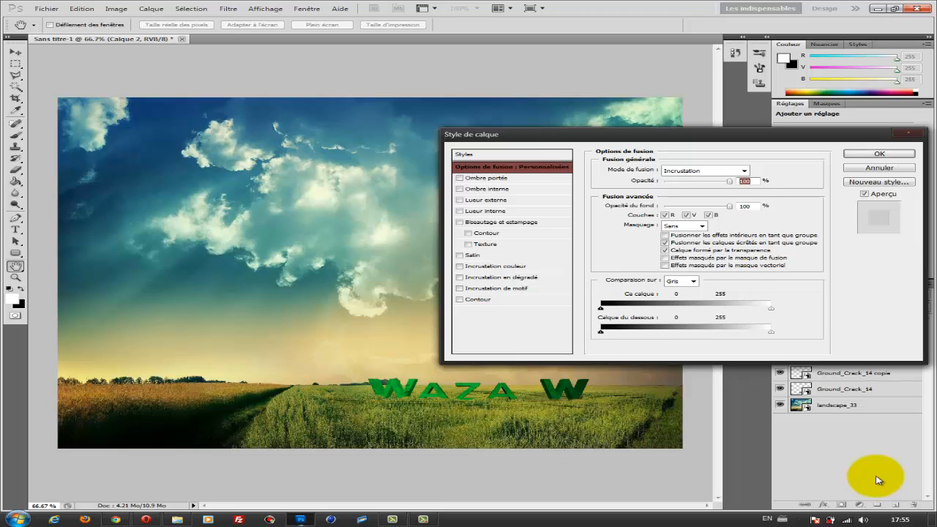
{"action": "key", "text": "ctrl+7"}
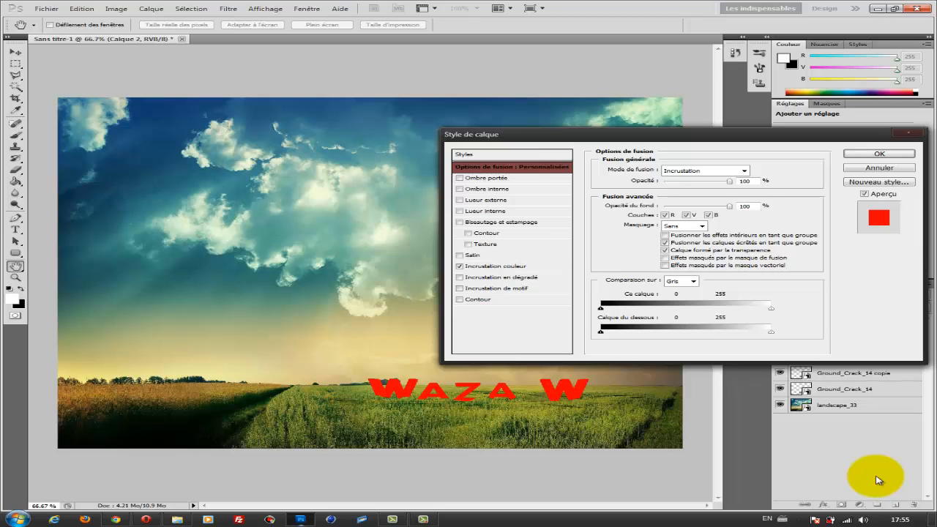
{"action": "key", "text": "ctrl+7"}
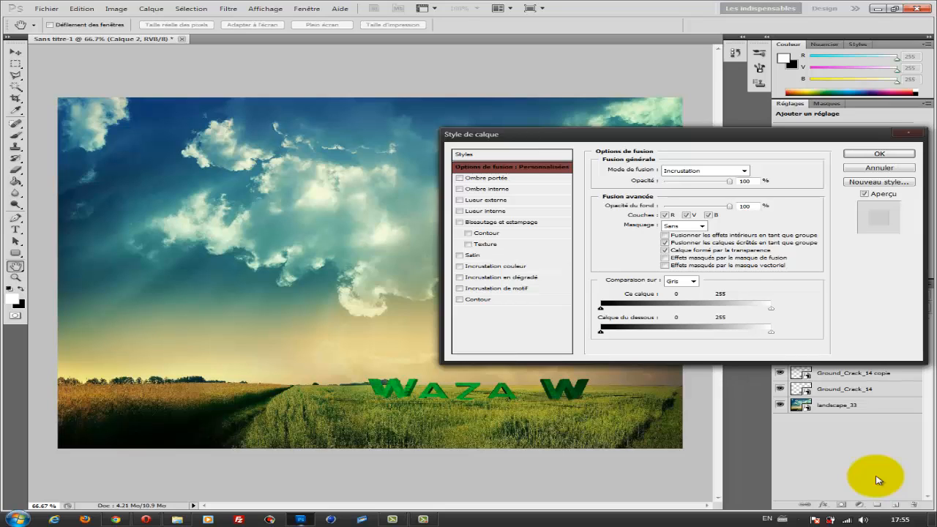
{"action": "key", "text": "ctrl+4"}
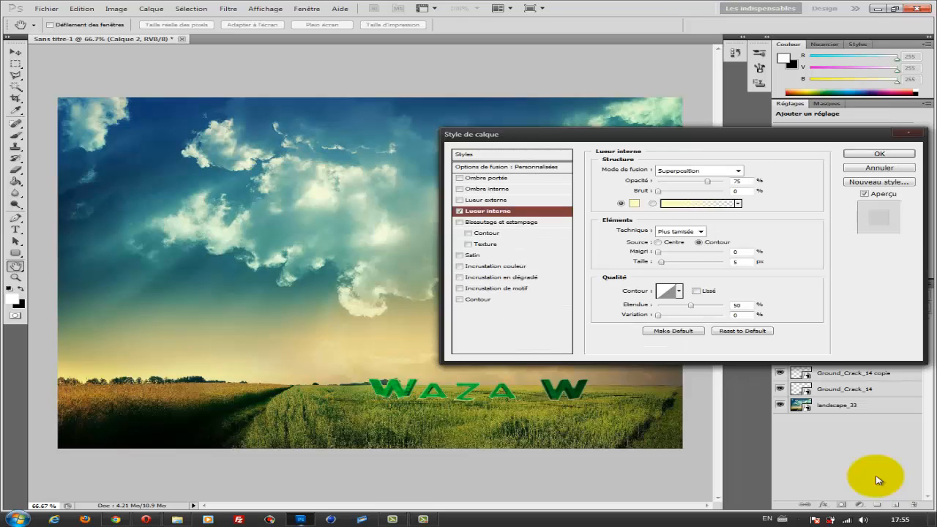
{"action": "left_click", "coordinate": [737, 170]}
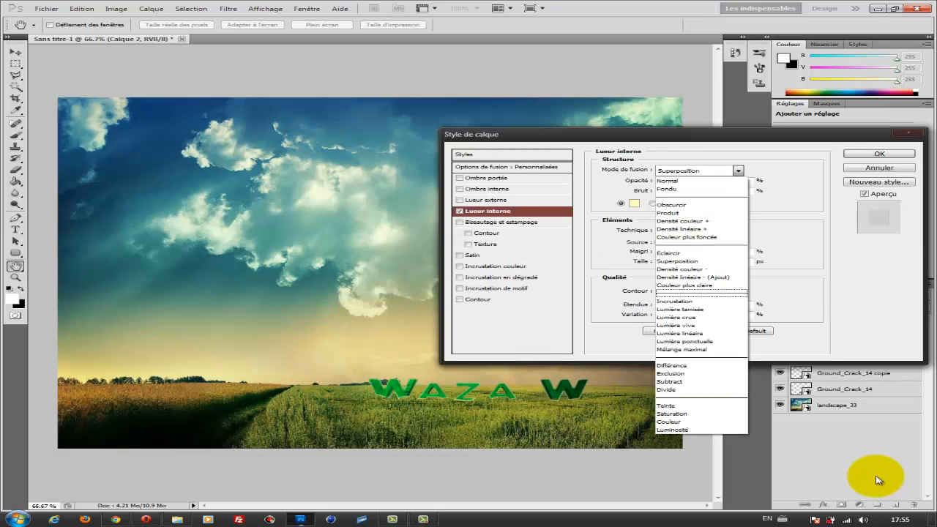
{"action": "left_click", "coordinate": [675, 302]}
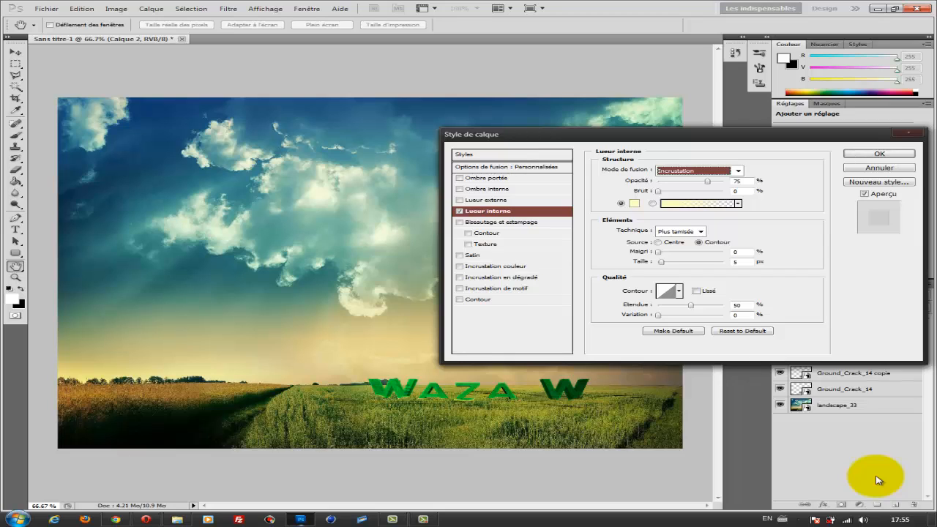
{"action": "left_click_drag", "start_coordinate": [661, 262], "coordinate": [673, 262]}
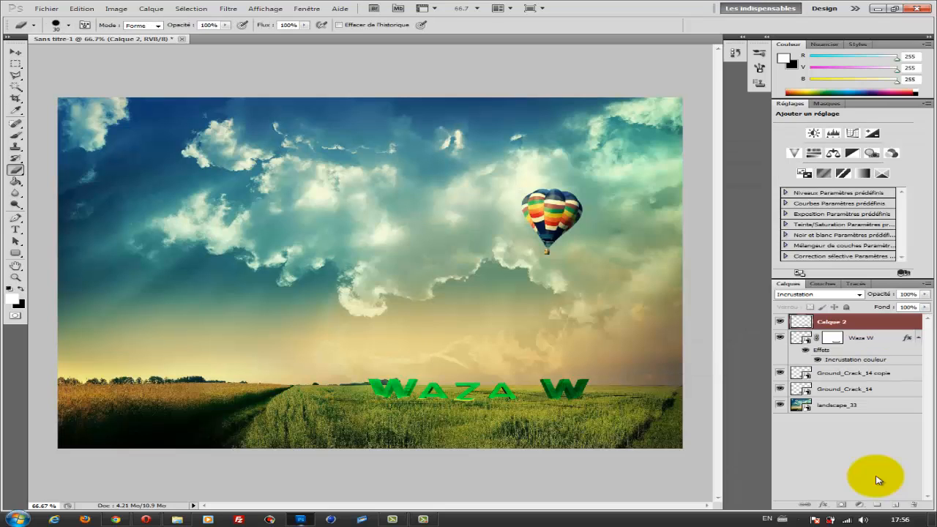
Step: Undo the Calque 2 styling and remove that texture layer, keeping Waza W as the uppermost layer
{"action": "key", "text": "ctrl+alt+z"}
{"action": "key", "text": "ctrl+alt+z"}
{"action": "key", "text": "ctrl+alt+z"}
{"action": "key", "text": "ctrl+alt+z"}
{"action": "key", "text": "ctrl+alt+z"}
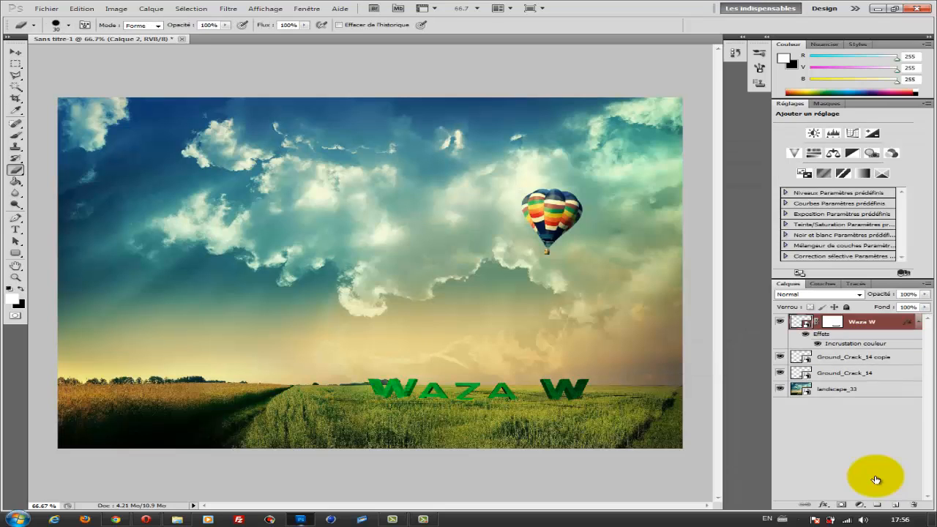
{"action": "key", "text": "ctrl+alt+z"}
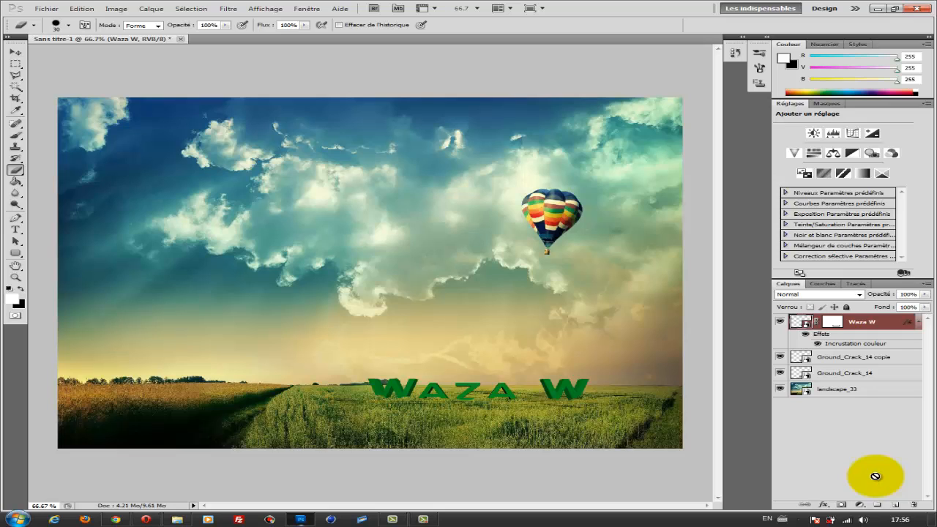
Step: Add a new letter-shaped texture layer above Waza W in Incrustation mode and lower its fill opacity
{"action": "left_click", "coordinate": [875, 476]}
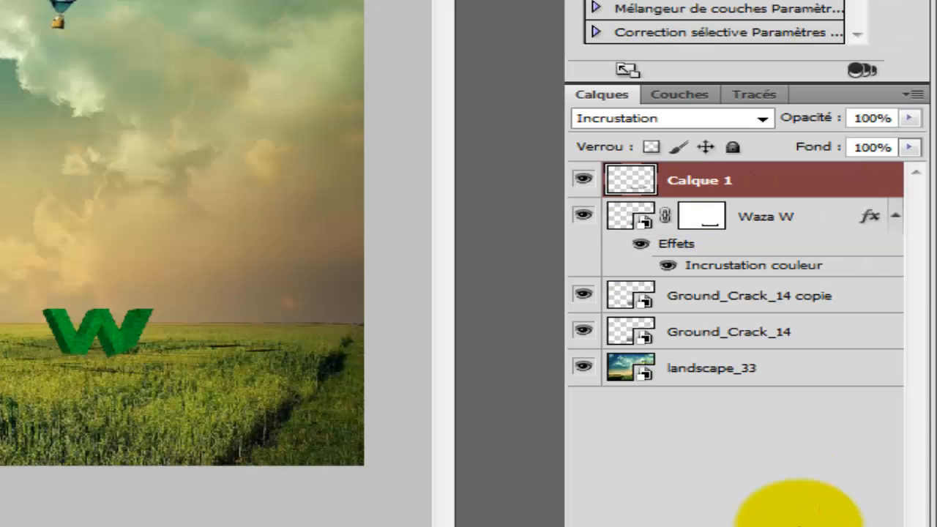
{"action": "left_click", "coordinate": [909, 147]}
{"action": "left_click_drag", "start_coordinate": [911, 169], "coordinate": [829, 170]}
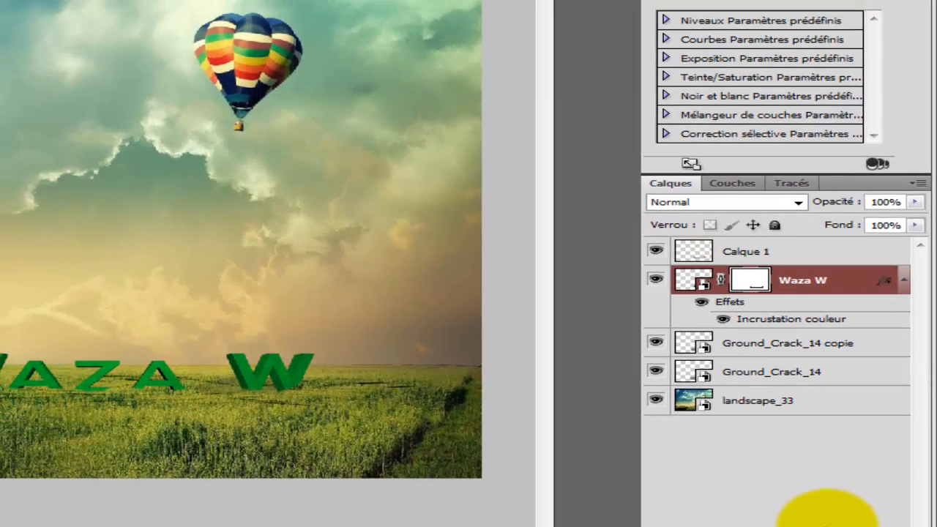
Step: Duplicate the Waza W layer and remove the layer mask from the copy
{"action": "key", "text": "ctrl+j"}
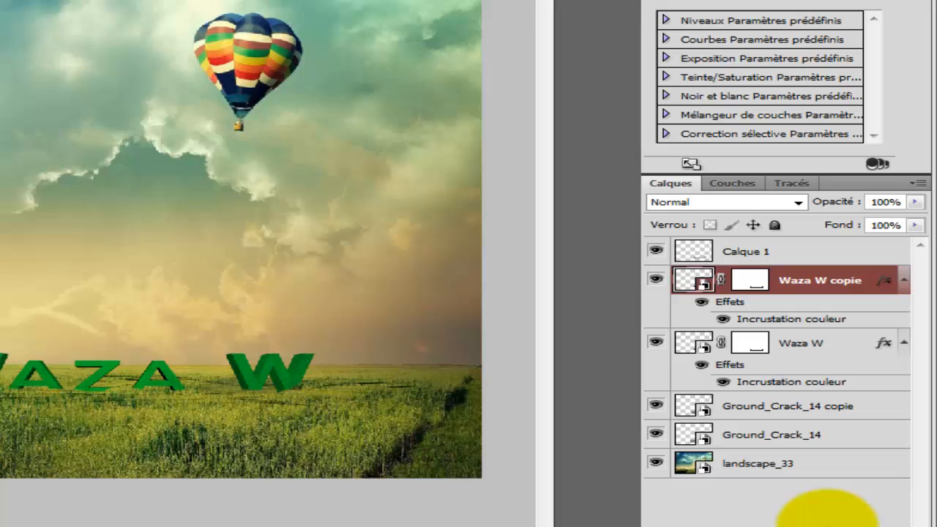
{"action": "right_click", "coordinate": [827, 516]}
{"action": "left_click", "coordinate": [750, 287]}
{"action": "right_click", "coordinate": [751, 286]}
{"action": "left_click", "coordinate": [713, 325]}
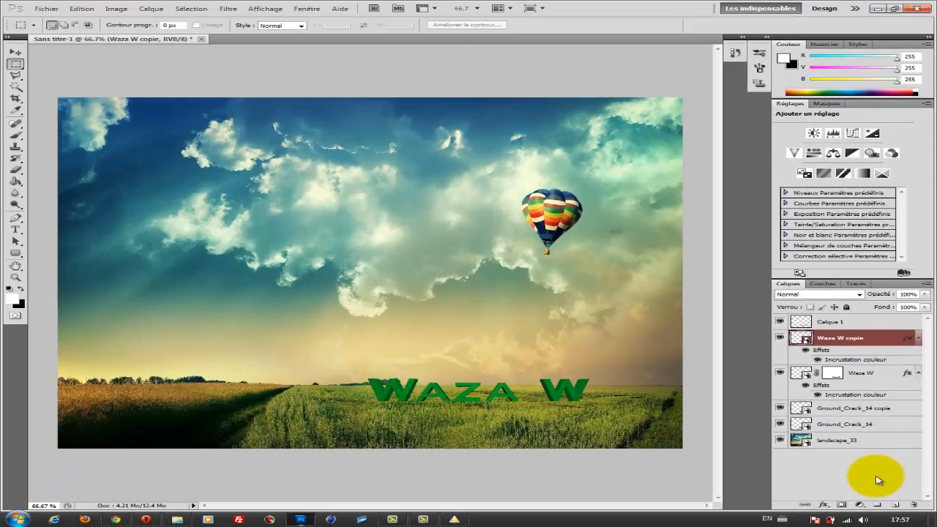
{"action": "right_click", "coordinate": [879, 479]}
{"action": "key", "text": "Up"}
{"action": "key", "text": "Up"}
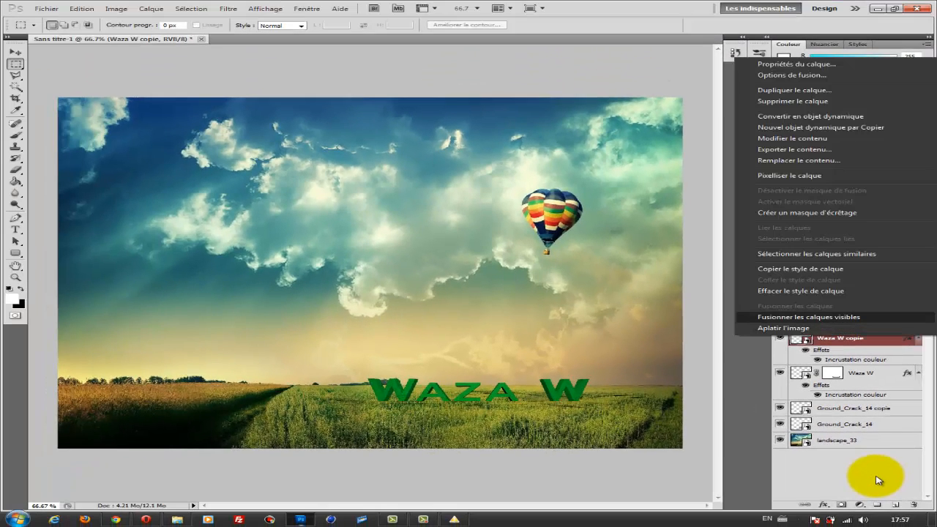
{"action": "left_click", "coordinate": [876, 479]}
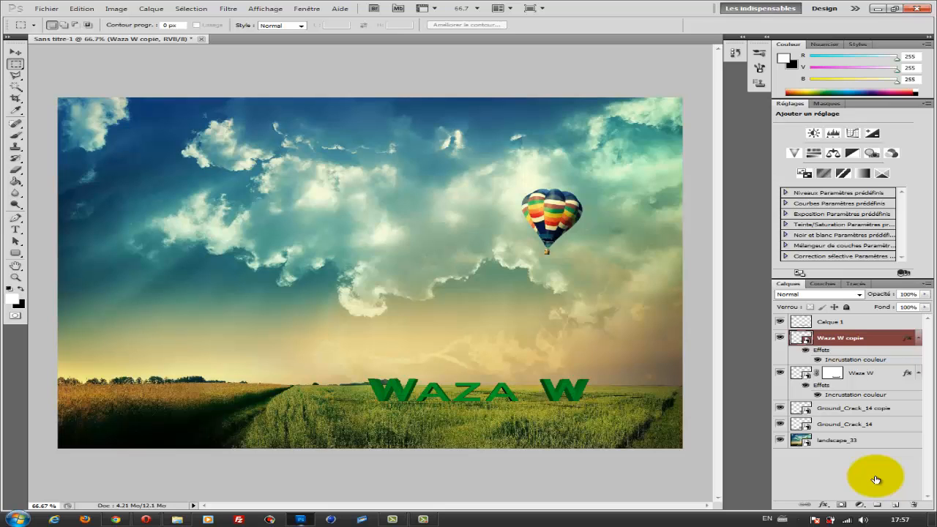
Step: Flip Waza W copie upside down, position it just under the original letters and place its layer below Waza W
{"action": "key", "text": "ctrl+j"}
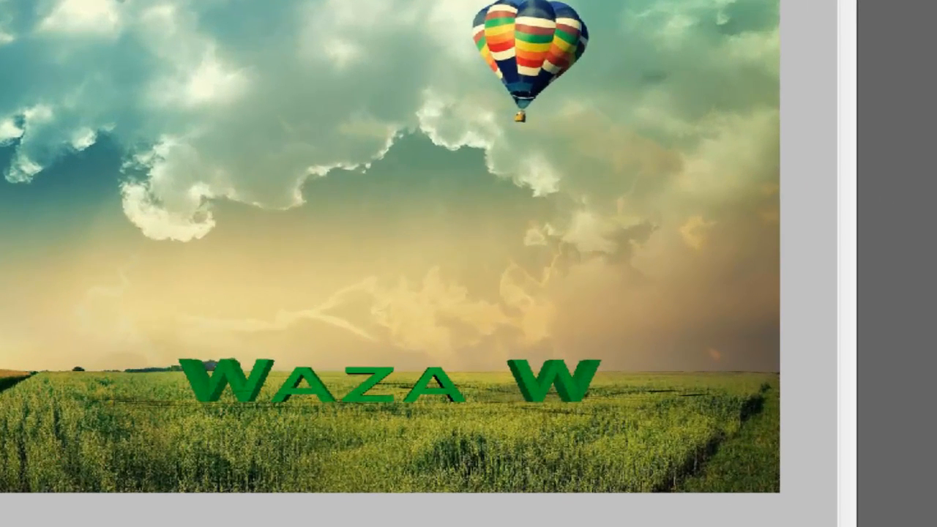
{"action": "key", "text": "ctrl+t"}
{"action": "right_click", "coordinate": [509, 63]}
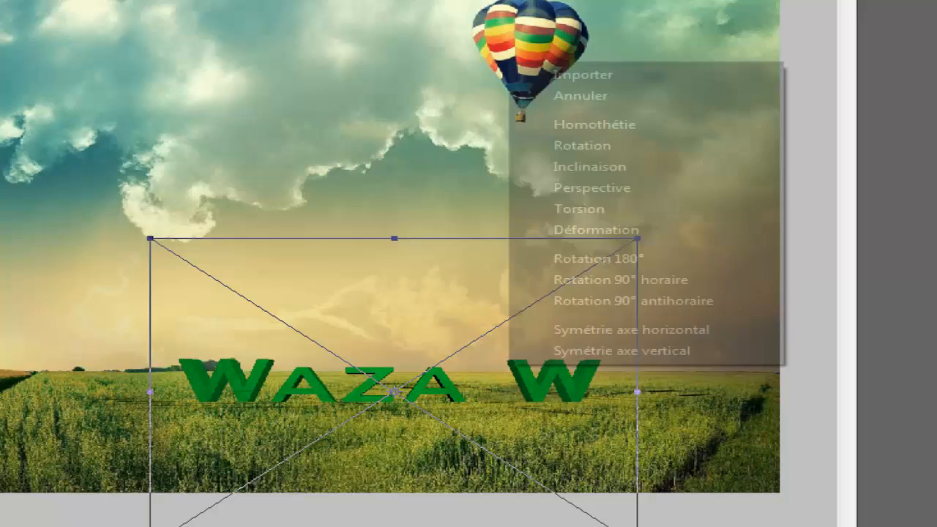
{"action": "left_click", "coordinate": [622, 351]}
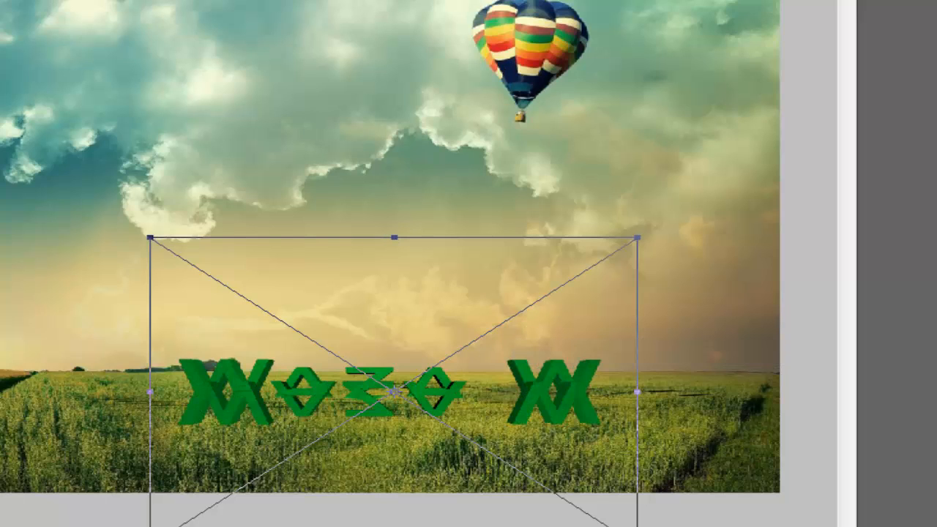
{"action": "mouse_move", "coordinate": [380, 401]}
{"action": "left_mouse_down"}
{"action": "mouse_move", "coordinate": [376, 422]}
{"action": "mouse_move", "coordinate": [376, 413]}
{"action": "left_mouse_up"}
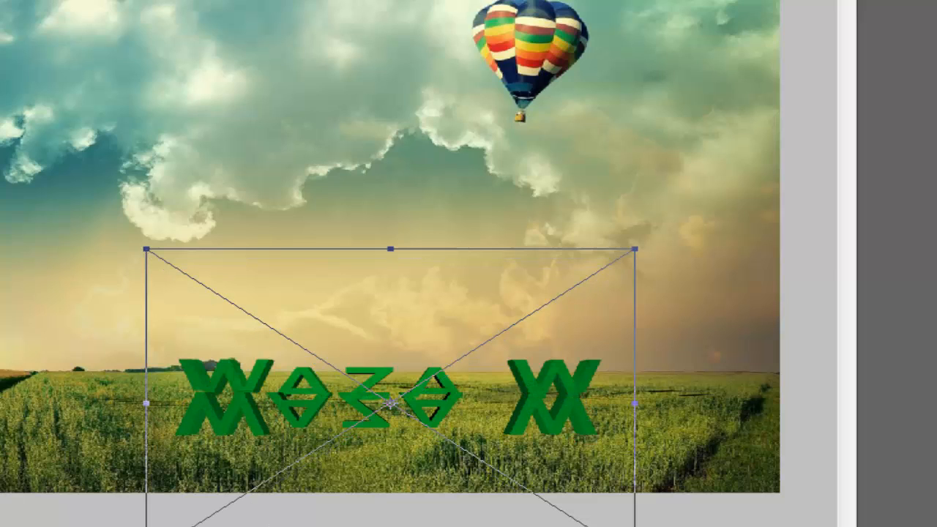
{"action": "key", "text": "Down"}
{"action": "key", "text": "Down"}
{"action": "key", "text": "Right"}
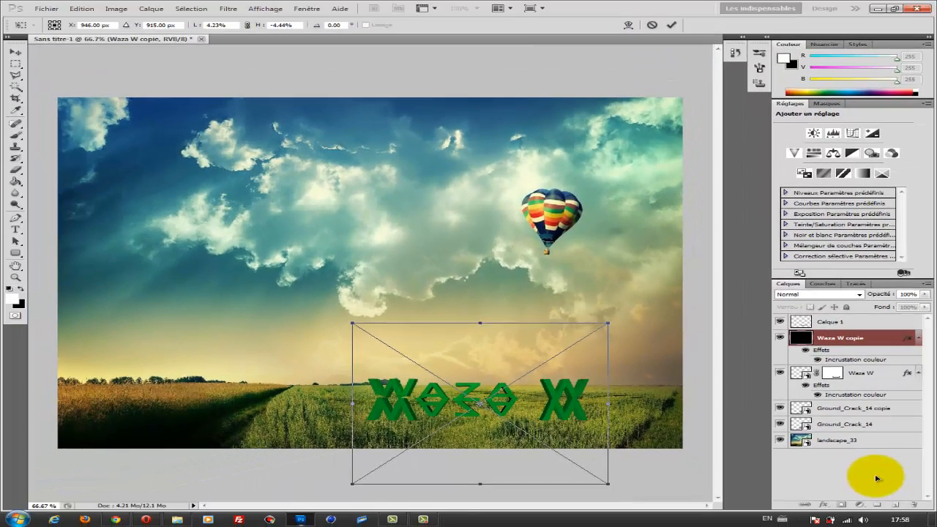
{"action": "key", "text": "Down"}
{"action": "key", "text": "Down"}
{"action": "key", "text": "Down"}
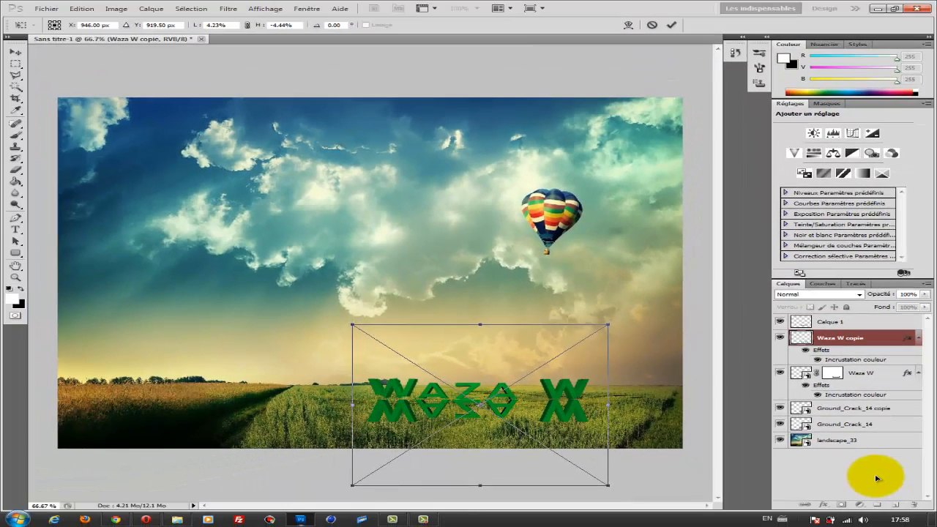
{"action": "key", "text": "Return"}
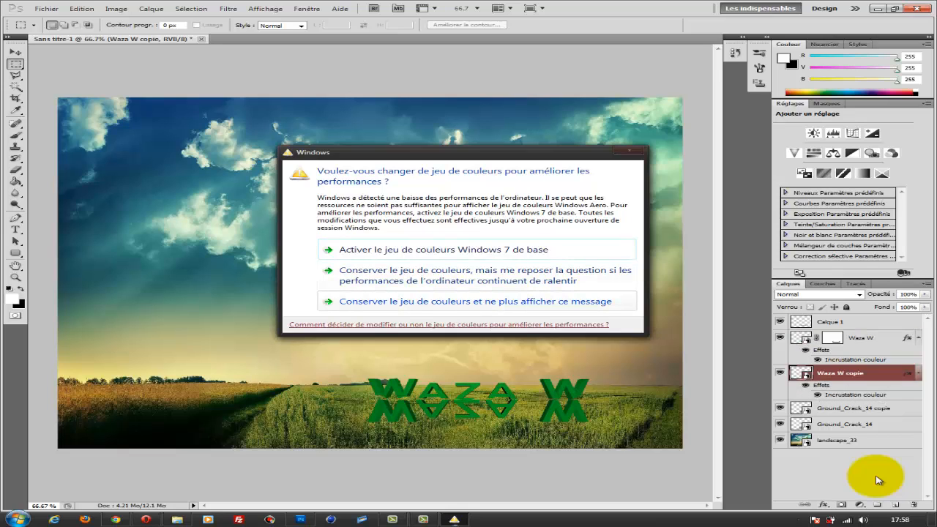
Step: Keep the Windows colour scheme without further prompts and nudge Waza W copie slightly up with the Move tool
{"action": "left_click", "coordinate": [476, 301]}
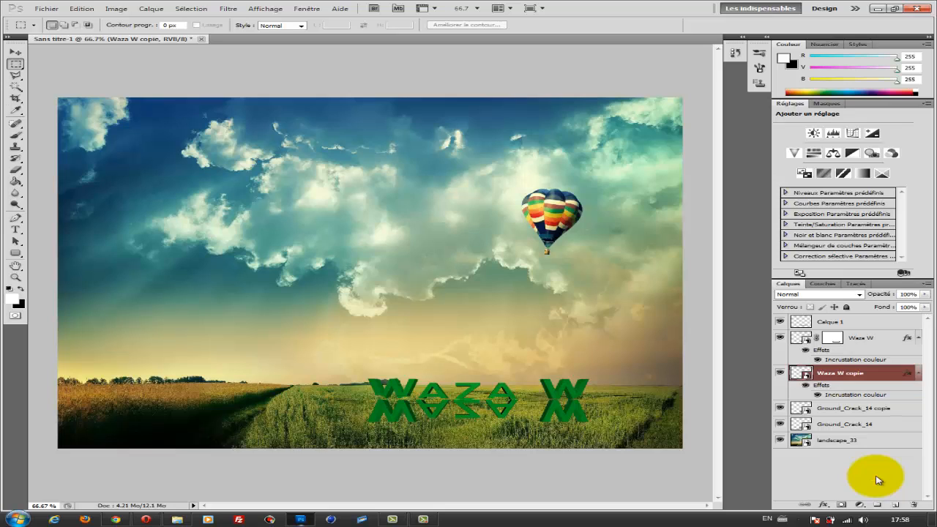
{"action": "key", "text": "v"}
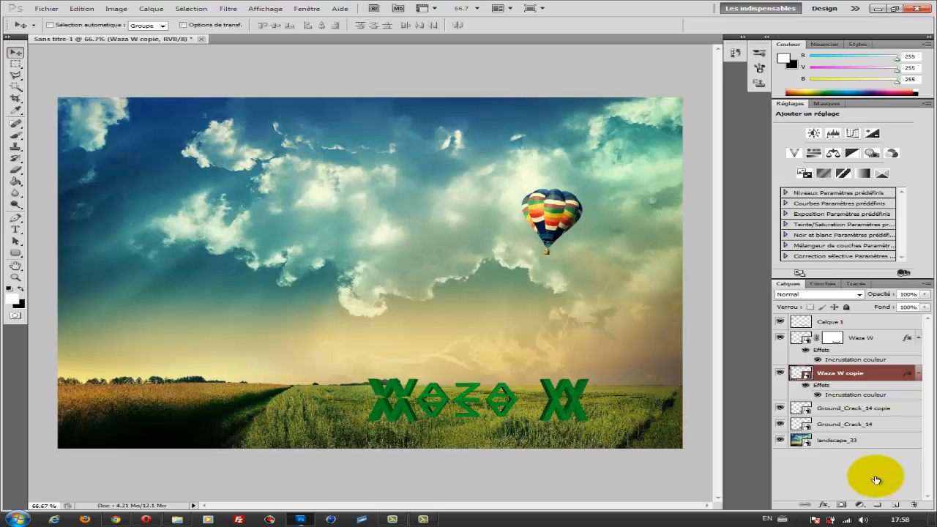
Step: Change the colour overlay of Waza W copie to black (000000) with a blending mode that renders the letters solid black
{"action": "double_click", "coordinate": [876, 480]}
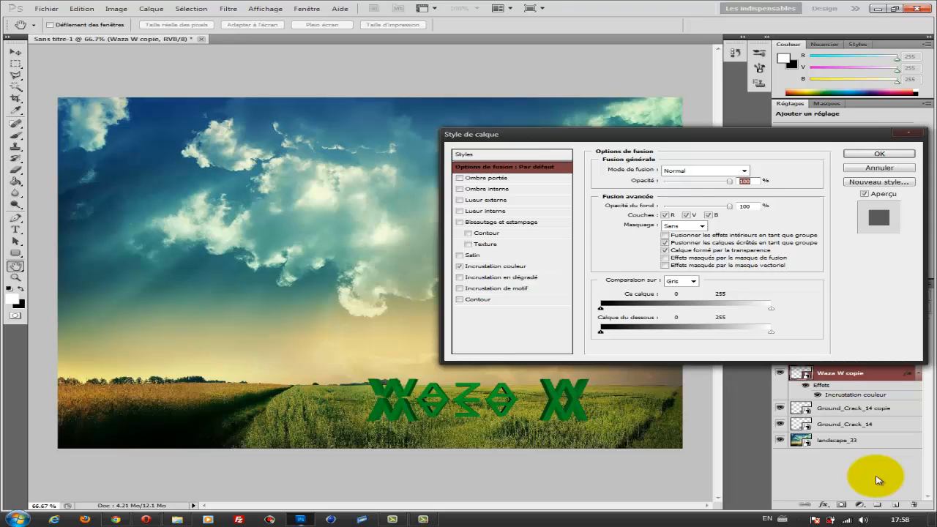
{"action": "left_click", "coordinate": [496, 266]}
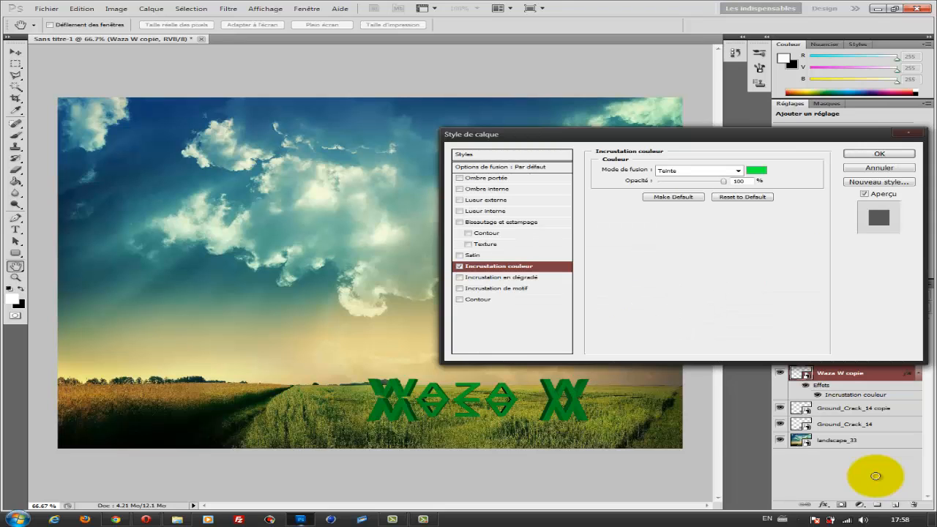
{"action": "left_click", "coordinate": [757, 170]}
{"action": "left_click", "coordinate": [417, 408]}
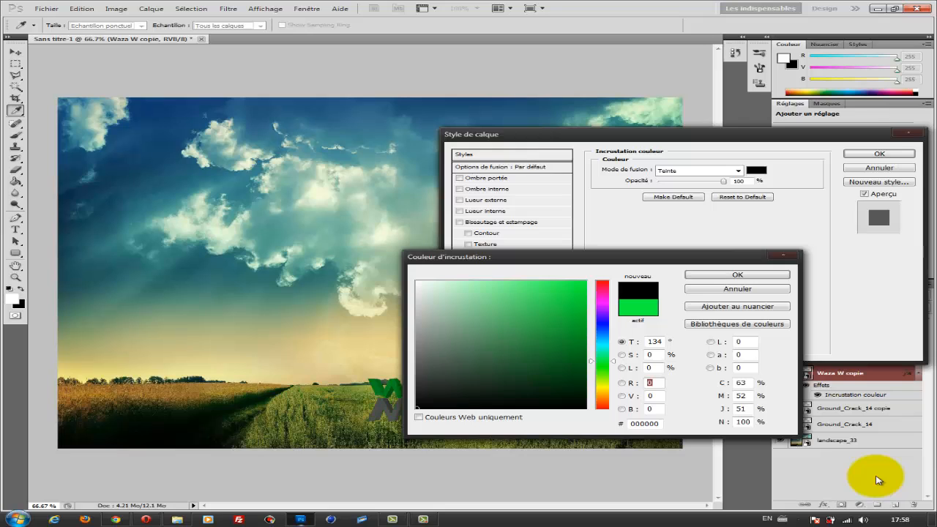
{"action": "left_click", "coordinate": [737, 274]}
{"action": "left_click", "coordinate": [738, 170]}
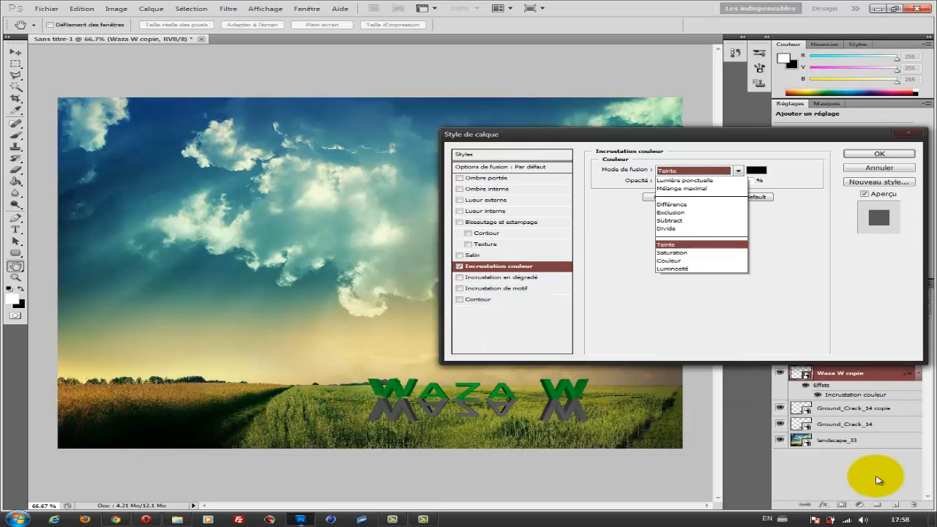
{"action": "left_click", "coordinate": [666, 181]}
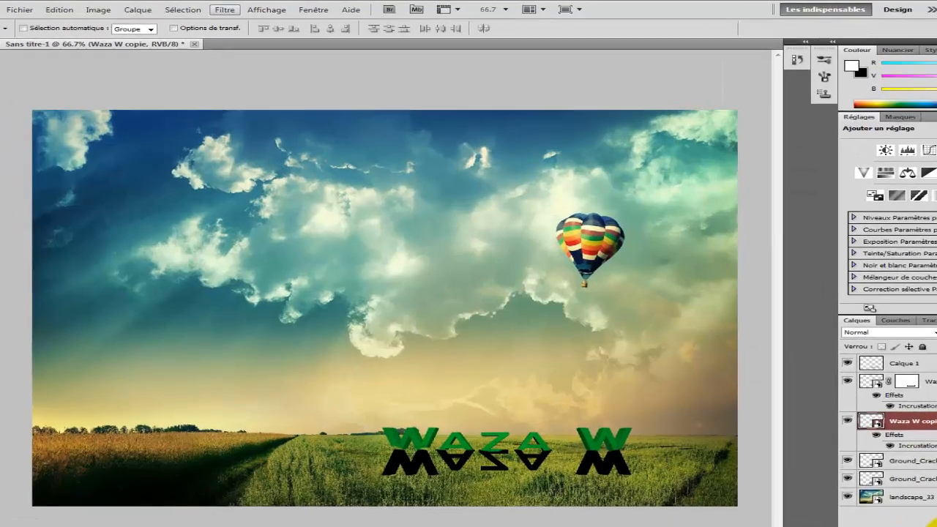
Step: Apply a Gaussian blur with a 7.0-pixel radius to Waza W copie
{"action": "left_click", "coordinate": [225, 9]}
{"action": "mouse_move", "coordinate": [243, 134]}
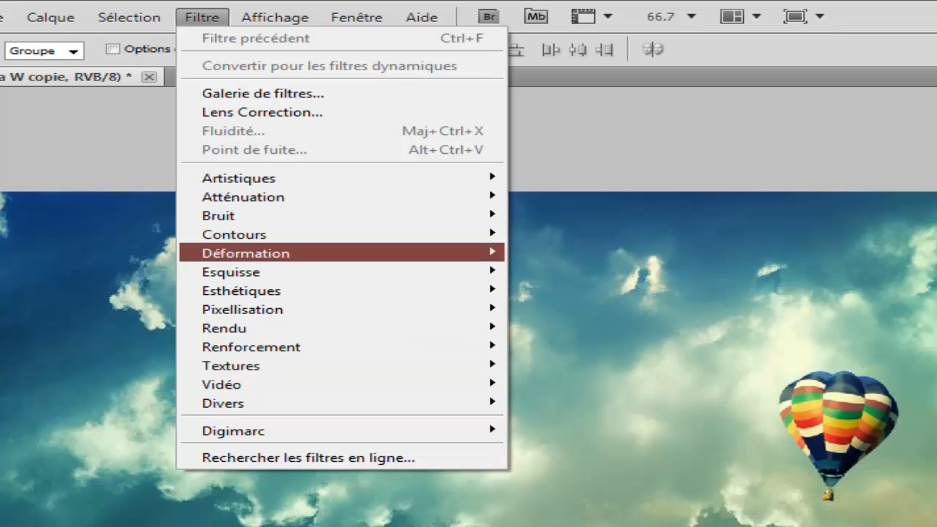
{"action": "mouse_move", "coordinate": [243, 196]}
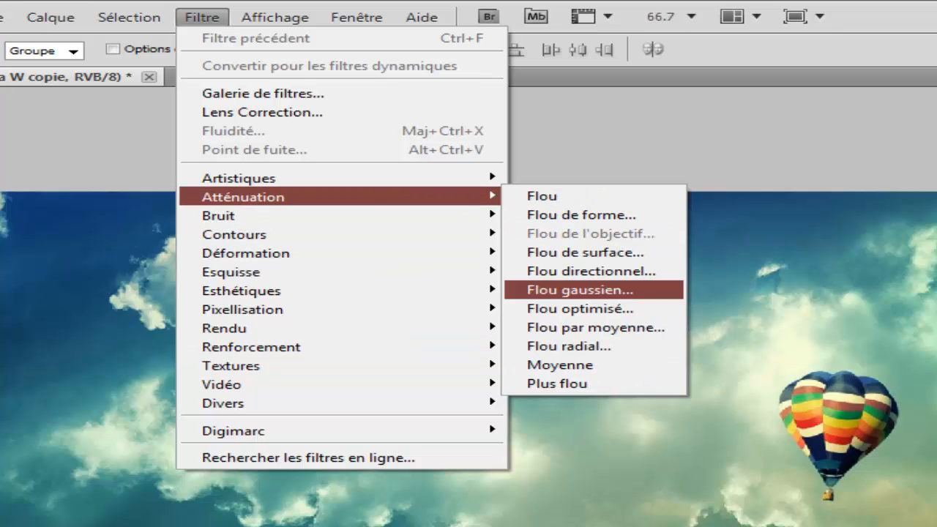
{"action": "left_click", "coordinate": [578, 290]}
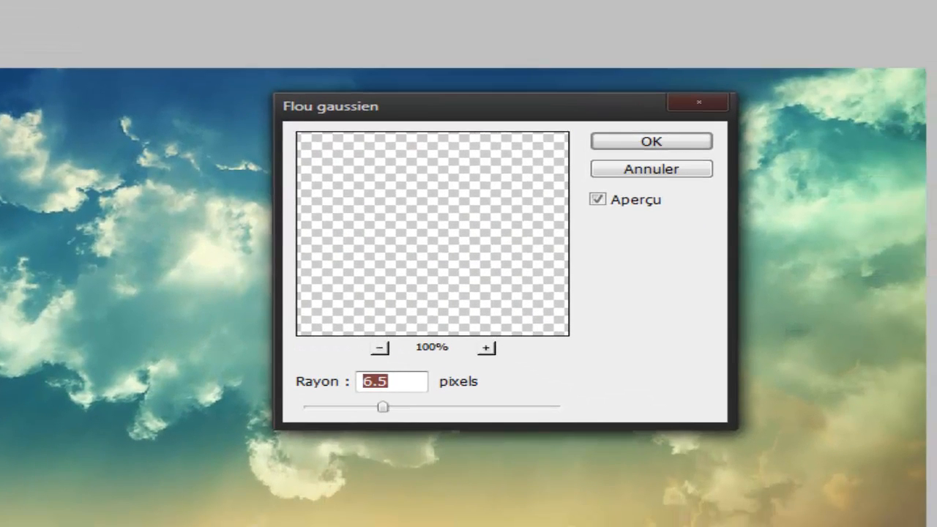
{"action": "type", "text": "7.0"}
{"action": "left_click_drag", "start_coordinate": [386, 407], "coordinate": [388, 407]}
{"action": "key", "text": "Return"}
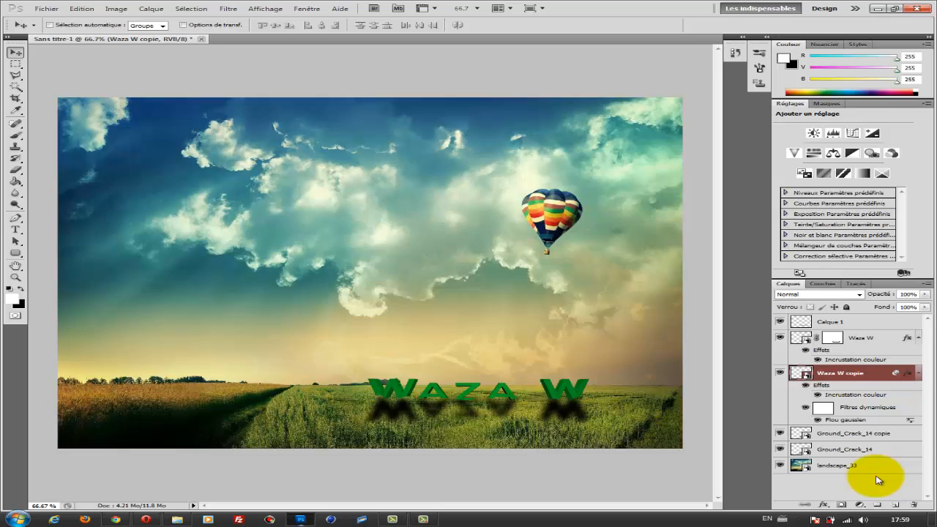
Step: Transform Waza W copie in perspective, spreading its lower corners outward to a width of about 5.69%
{"action": "key", "text": "alt"}
{"action": "key", "text": "Down"}
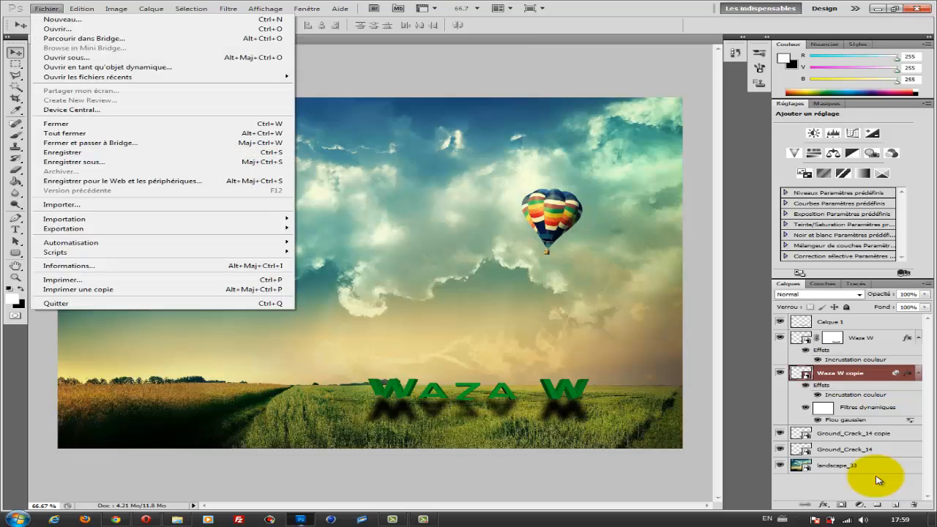
{"action": "key", "text": "Right"}
{"action": "key", "text": "Down"}
{"action": "key", "text": "Down"}
{"action": "key", "text": "Down"}
{"action": "key", "text": "Down"}
{"action": "key", "text": "Down"}
{"action": "key", "text": "Down"}
{"action": "key", "text": "Down"}
{"action": "key", "text": "Down"}
{"action": "key", "text": "Down"}
{"action": "key", "text": "Down"}
{"action": "key", "text": "Down"}
{"action": "key", "text": "Down"}
{"action": "key", "text": "Down"}
{"action": "key", "text": "Down"}
{"action": "key", "text": "Down"}
{"action": "key", "text": "Down"}
{"action": "key", "text": "Down"}
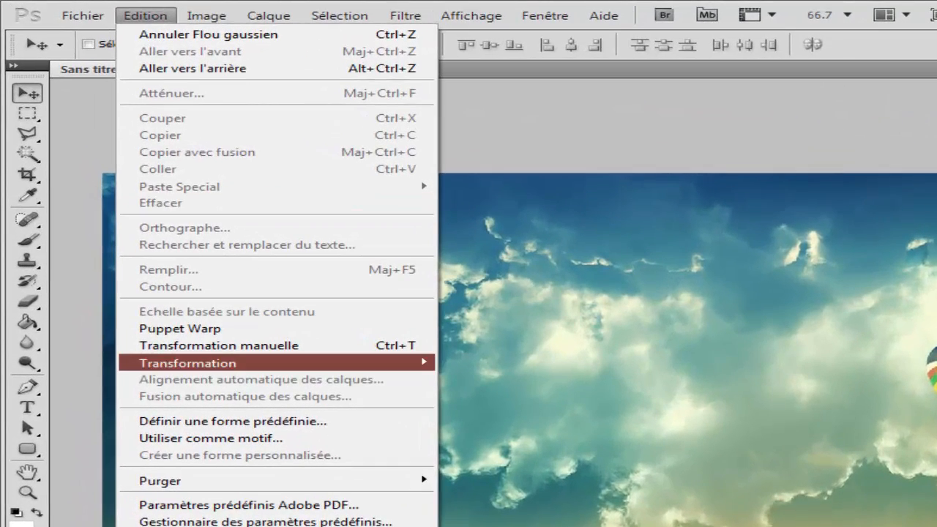
{"action": "key", "text": "Right"}
{"action": "key", "text": "Down"}
{"action": "key", "text": "Down"}
{"action": "key", "text": "Down"}
{"action": "key", "text": "Down"}
{"action": "key", "text": "Down"}
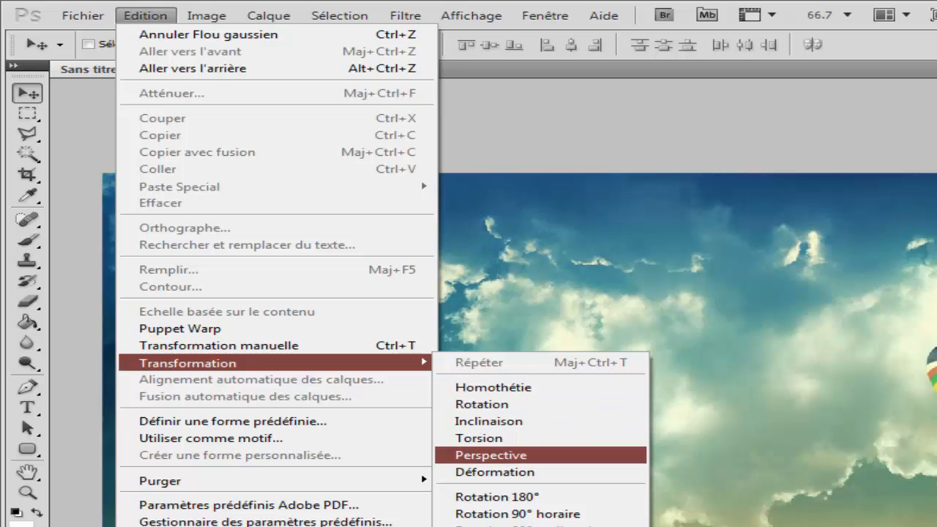
{"action": "key", "text": "Return"}
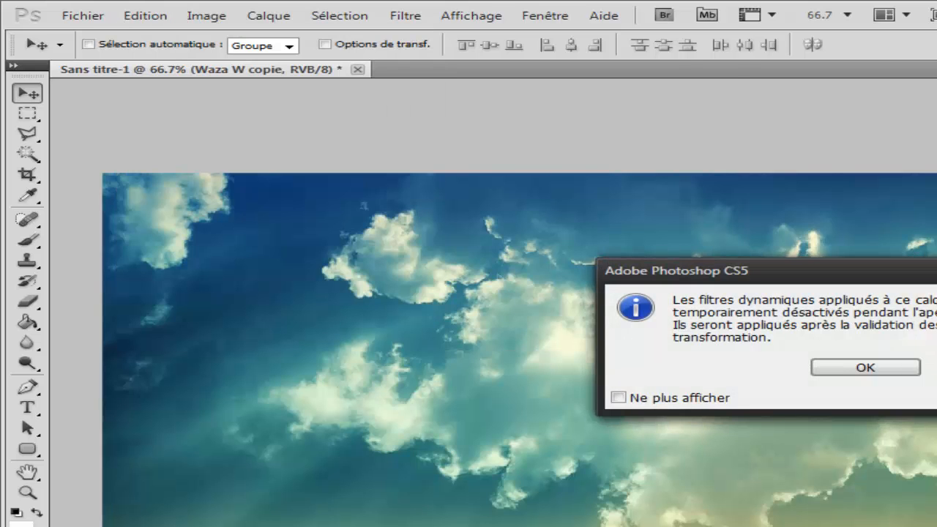
{"action": "left_click", "coordinate": [865, 368]}
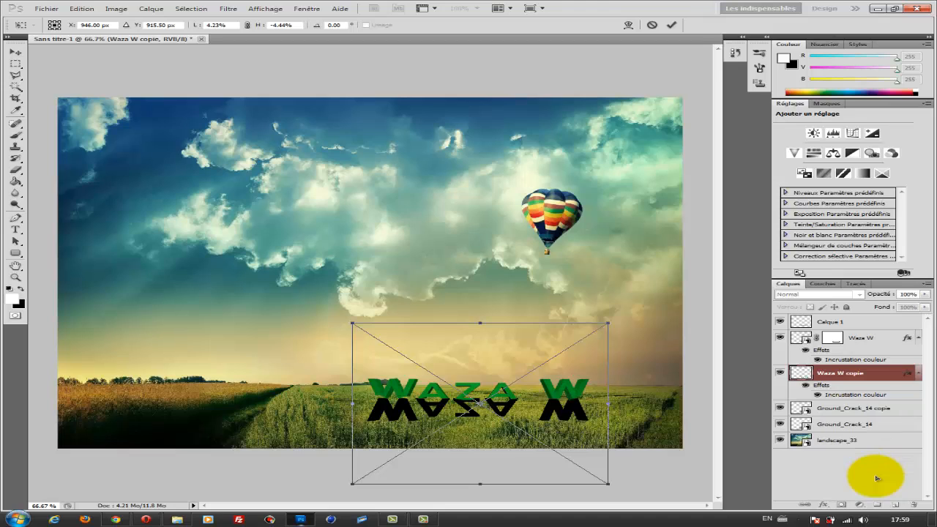
{"action": "left_click_drag", "start_coordinate": [607, 484], "coordinate": [659, 484]}
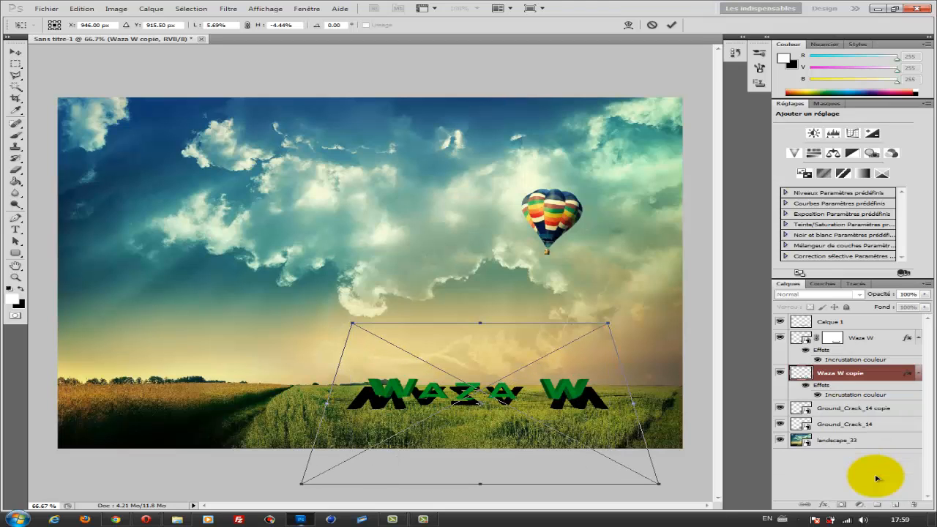
Step: Spread the shadow's base further to a width of about 8.12%, lower it to Y 1004 px and apply the transformation
{"action": "left_click_drag", "start_coordinate": [480, 380], "coordinate": [478, 395]}
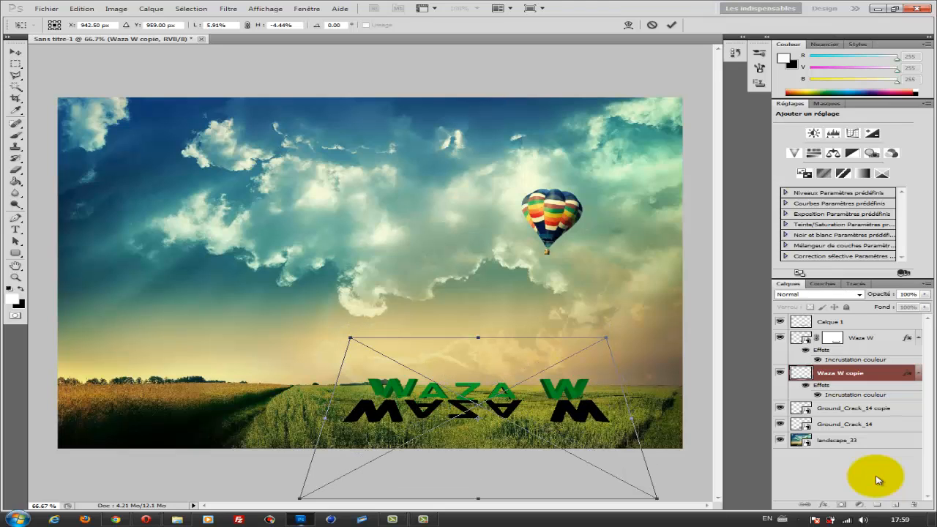
{"action": "left_click_drag", "start_coordinate": [657, 498], "coordinate": [676, 497]}
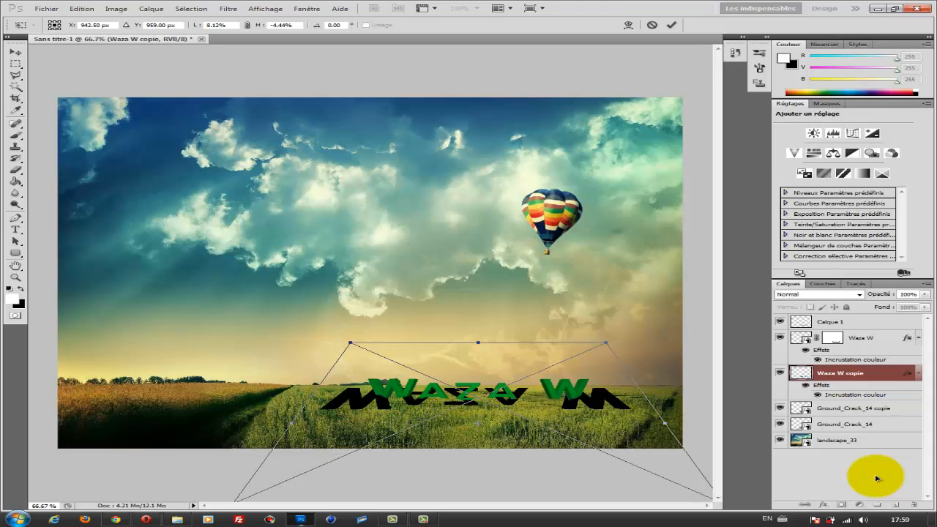
{"action": "key", "text": "Down"}
{"action": "key", "text": "Down"}
{"action": "key", "text": "Down"}
{"action": "key", "text": "Down"}
{"action": "key", "text": "Down"}
{"action": "key", "text": "Down"}
{"action": "key", "text": "Down"}
{"action": "key", "text": "Down"}
{"action": "key", "text": "Down"}
{"action": "key", "text": "Down"}
{"action": "key", "text": "Down"}
{"action": "key", "text": "Down"}
{"action": "key", "text": "Down"}
{"action": "key", "text": "Down"}
{"action": "key", "text": "Down"}
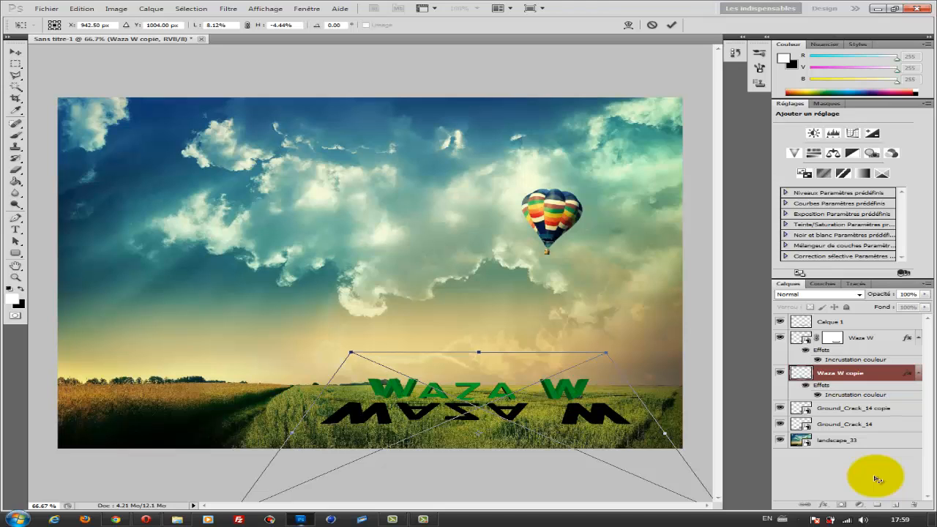
{"action": "key", "text": "Return"}
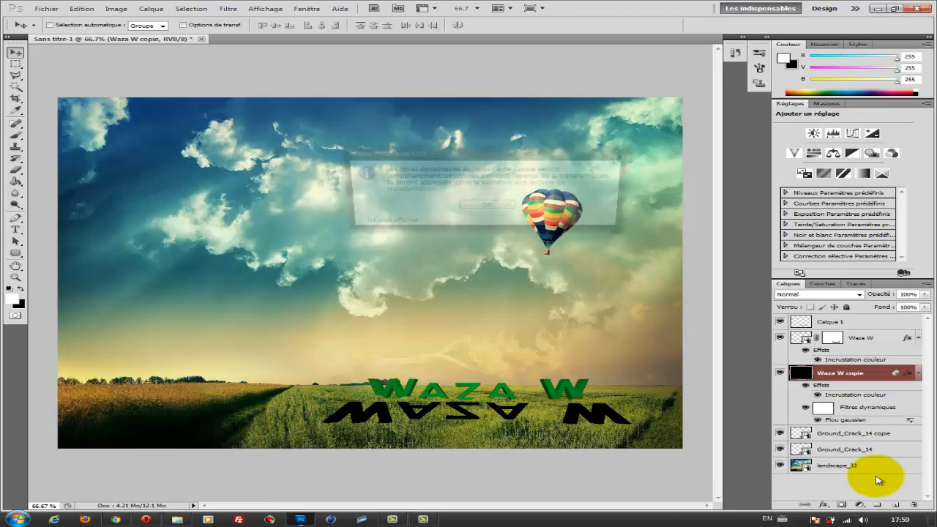
Step: Transform Waza W copie again, narrowing it to a 6.60% width and placing it at X 943 px, Y 994.40 px, then apply
{"action": "key", "text": "Return"}
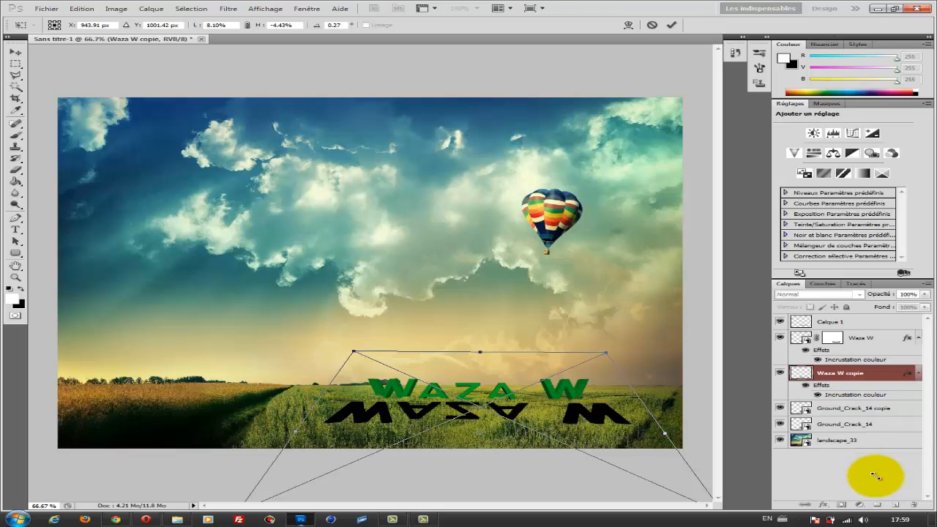
{"action": "left_click_drag", "start_coordinate": [295, 433], "coordinate": [327, 431]}
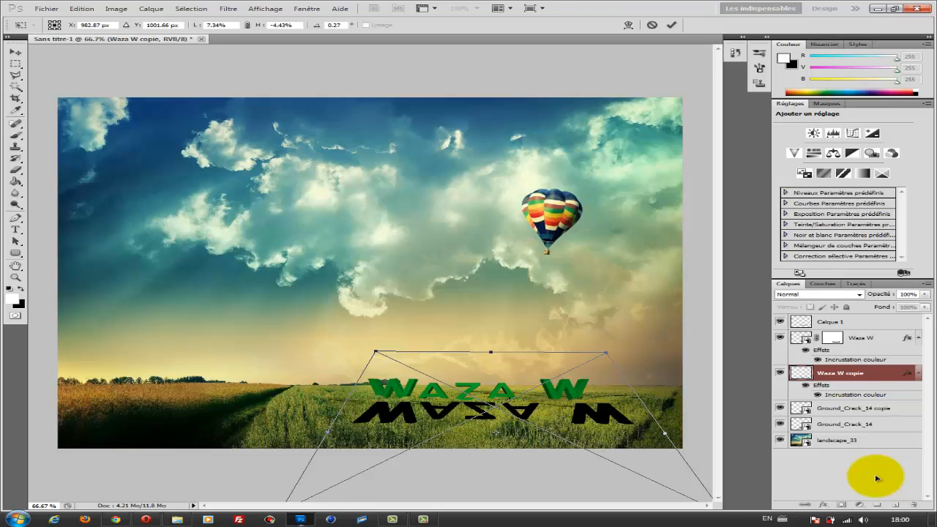
{"action": "left_click_drag", "start_coordinate": [491, 414], "coordinate": [472, 409]}
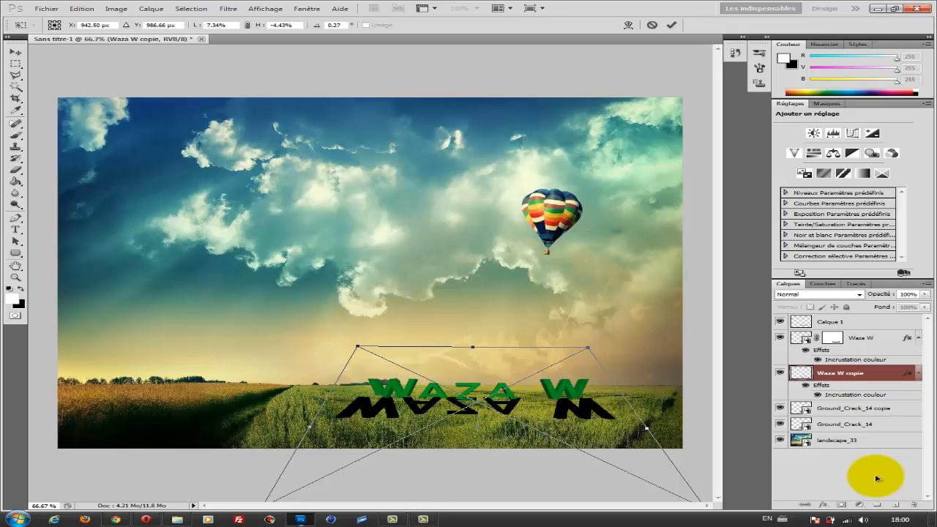
{"action": "left_click_drag", "start_coordinate": [309, 427], "coordinate": [343, 426]}
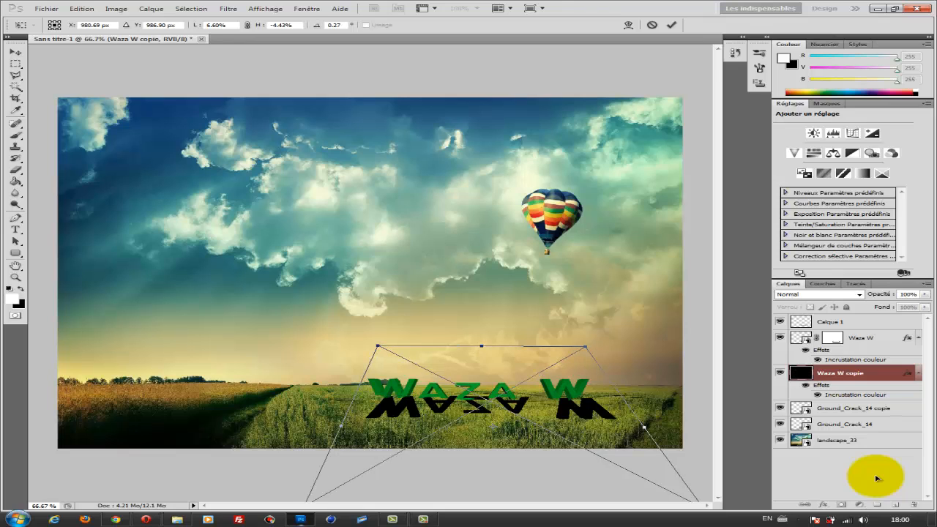
{"action": "left_click_drag", "start_coordinate": [483, 406], "coordinate": [463, 412]}
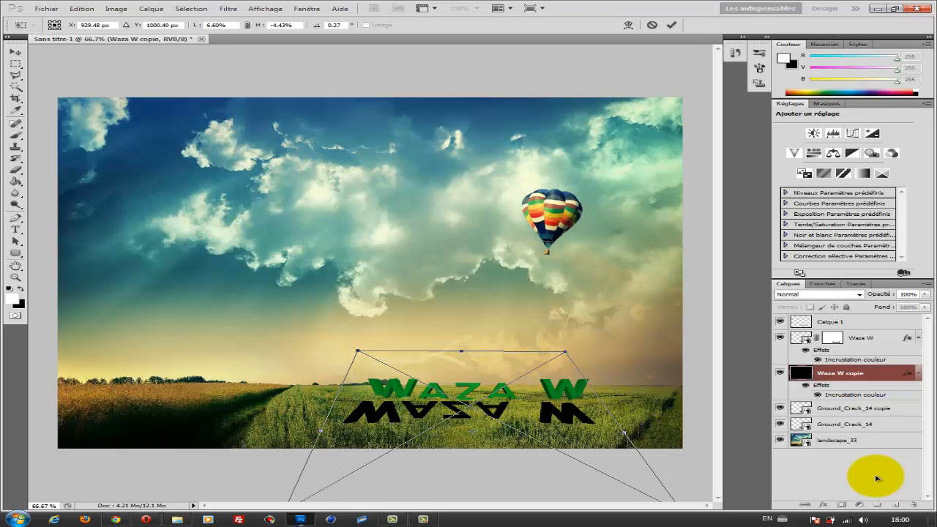
{"action": "key", "text": "Up"}
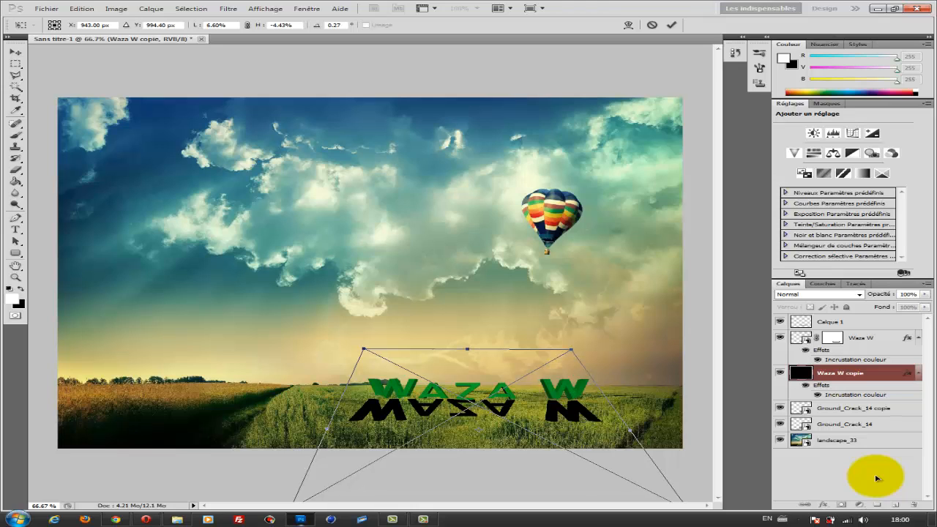
{"action": "key", "text": "Return"}
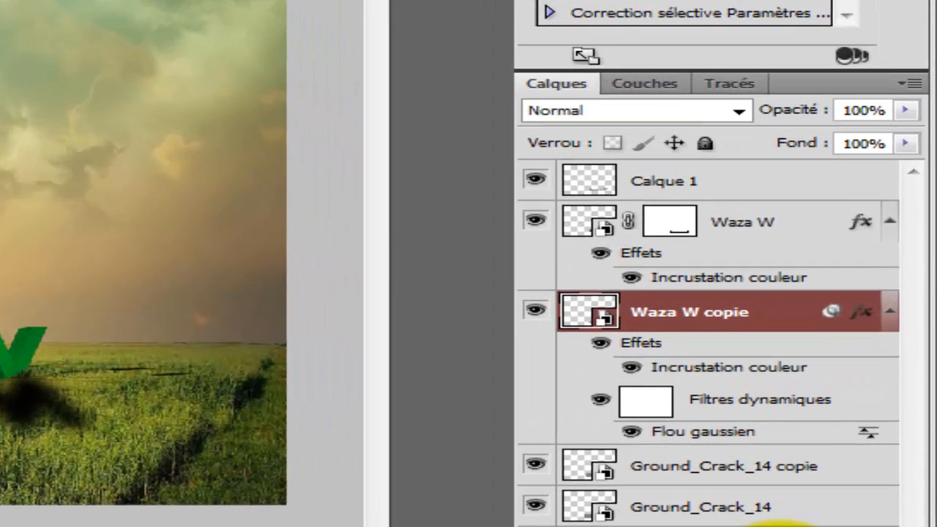
Step: Try reducing the fill of Waza W copie to 55% and then 32%, and restore it to full
{"action": "left_click", "coordinate": [905, 143]}
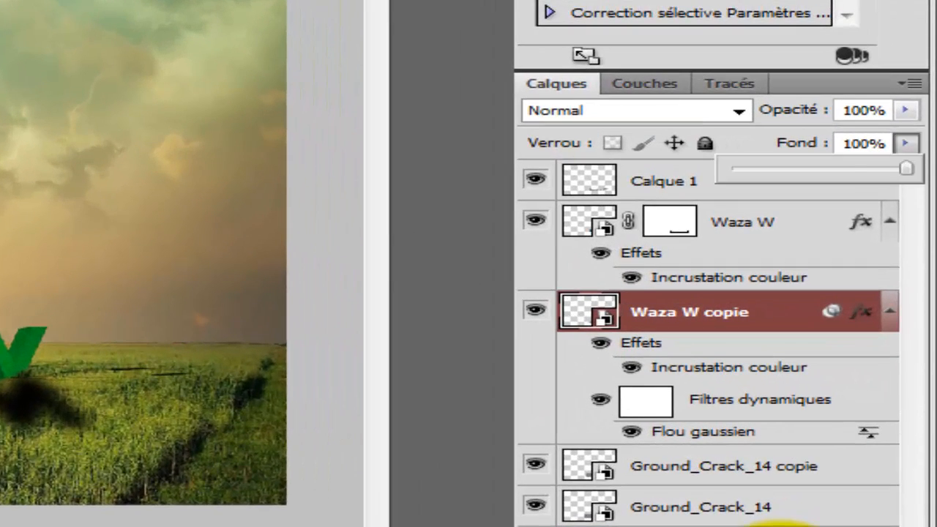
{"action": "left_click_drag", "start_coordinate": [906, 169], "coordinate": [827, 169]}
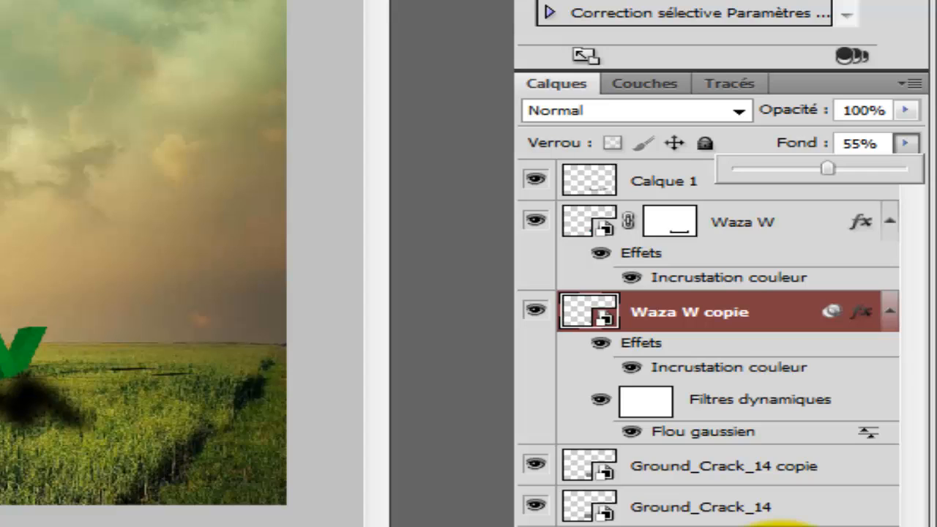
{"action": "left_click_drag", "start_coordinate": [827, 168], "coordinate": [787, 168]}
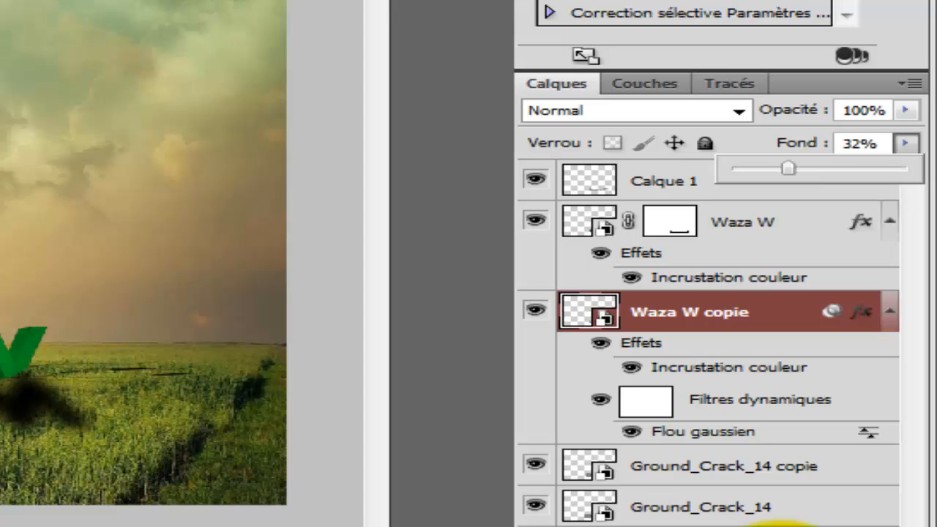
{"action": "key", "text": "Return"}
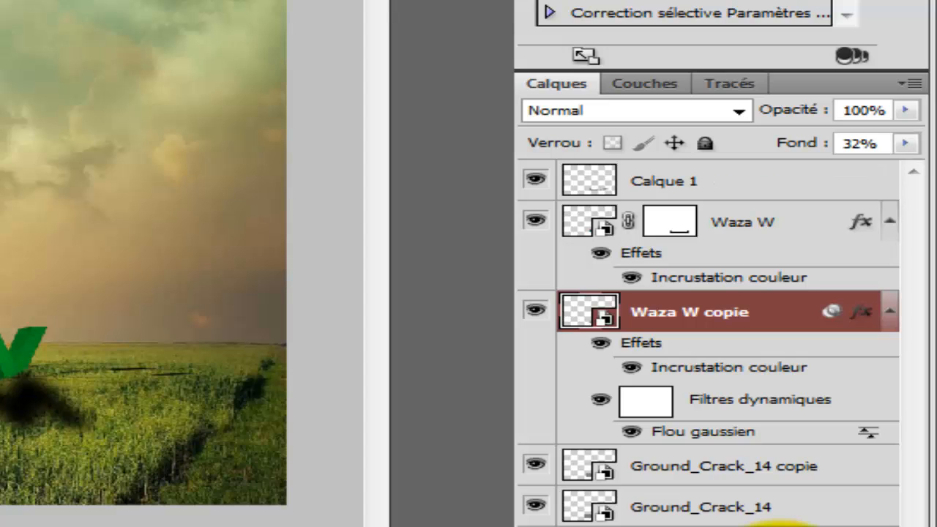
{"action": "left_click", "coordinate": [905, 143]}
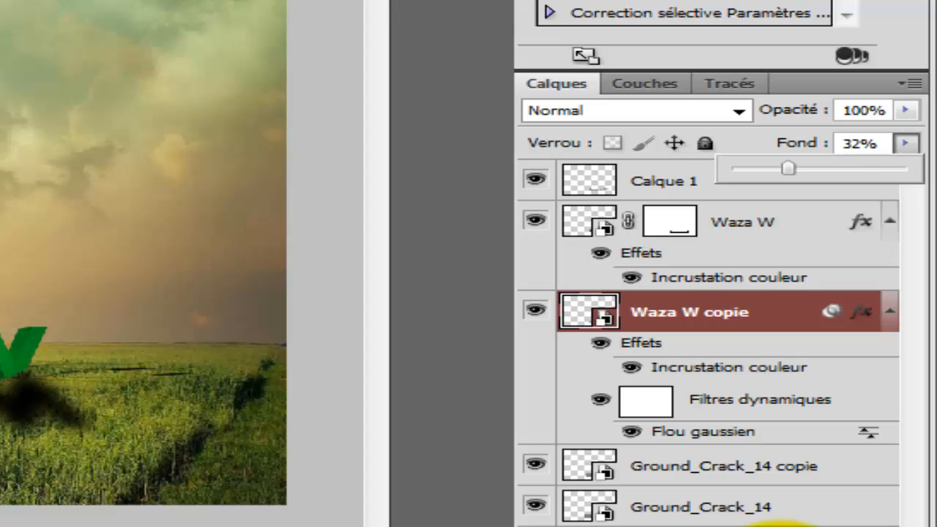
{"action": "left_click_drag", "start_coordinate": [788, 169], "coordinate": [906, 168]}
Step: Lower the layer opacity of Waza W copie to make the shadow partly transparent
{"action": "left_click", "coordinate": [905, 111]}
{"action": "left_click", "coordinate": [905, 110]}
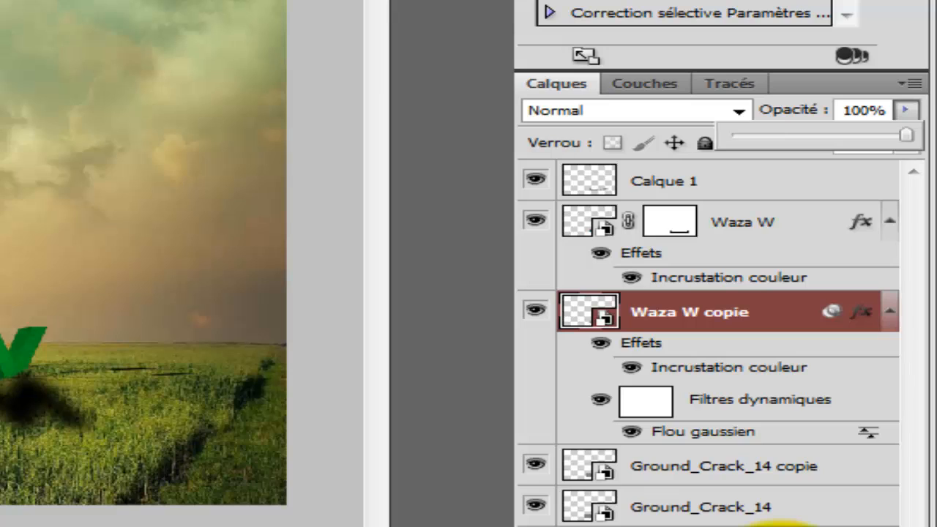
{"action": "left_click", "coordinate": [905, 110]}
{"action": "left_click", "coordinate": [905, 111]}
{"action": "left_click_drag", "start_coordinate": [906, 135], "coordinate": [843, 135]}
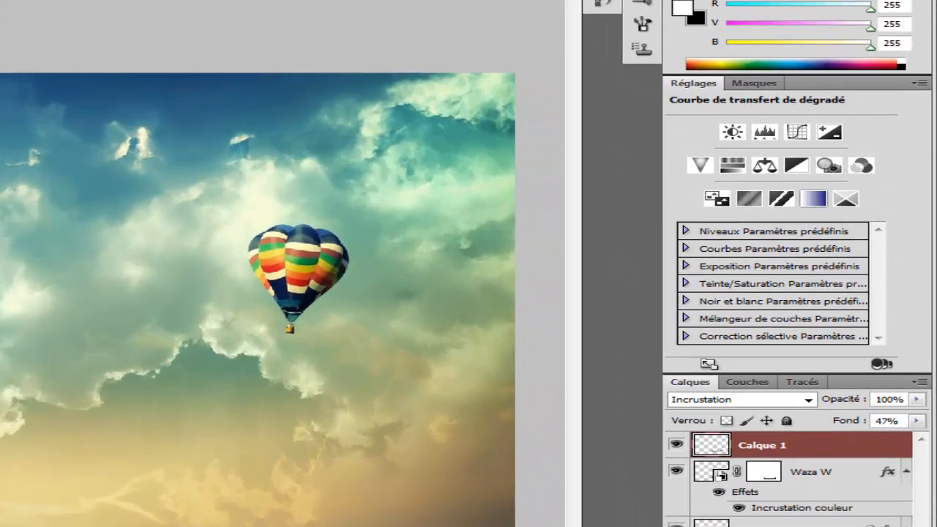
Step: Add a black-and-white gradient map above Calque 1, reversed, in Incrustation blending mode with 81% fill
{"action": "left_click", "coordinate": [813, 198]}
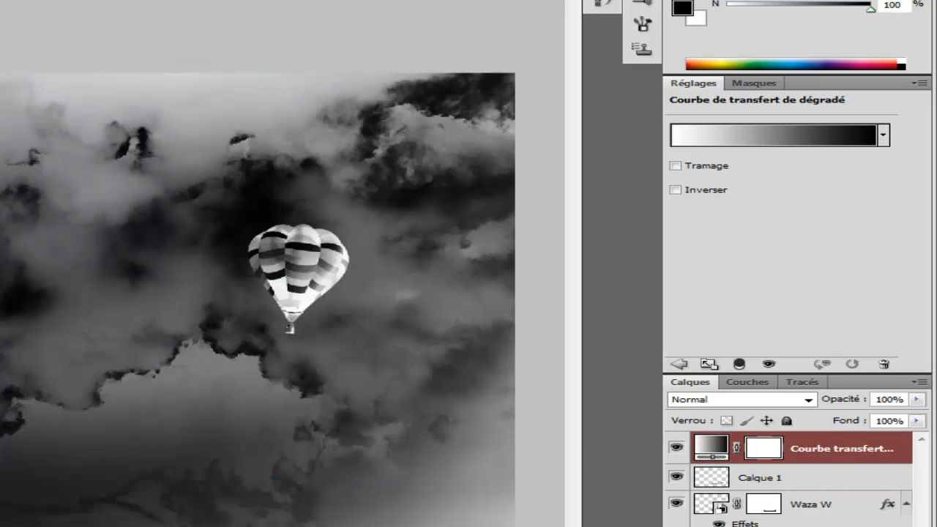
{"action": "left_click", "coordinate": [675, 190]}
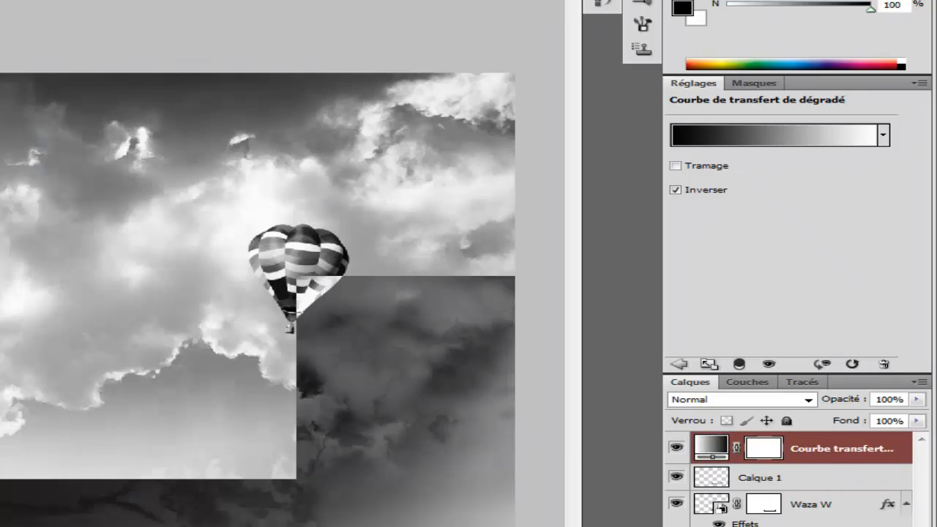
{"action": "left_click", "coordinate": [742, 398]}
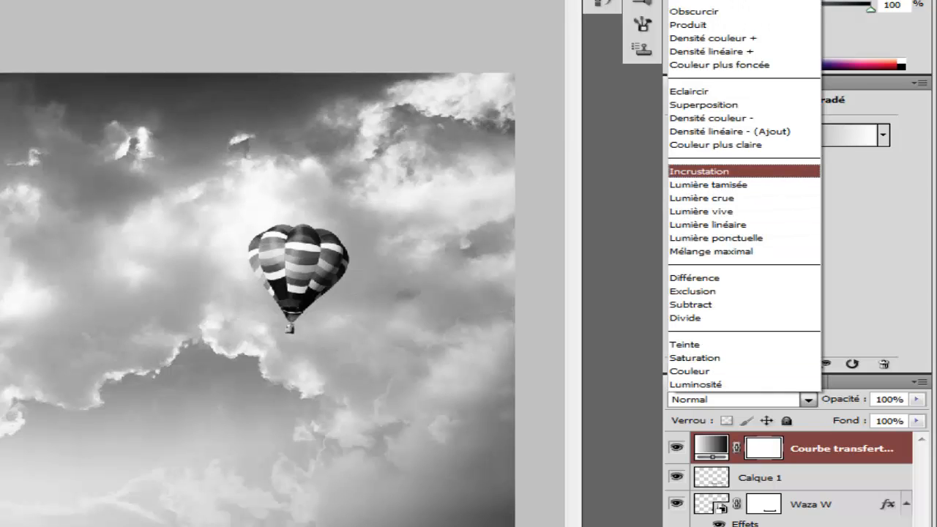
{"action": "left_click", "coordinate": [702, 171]}
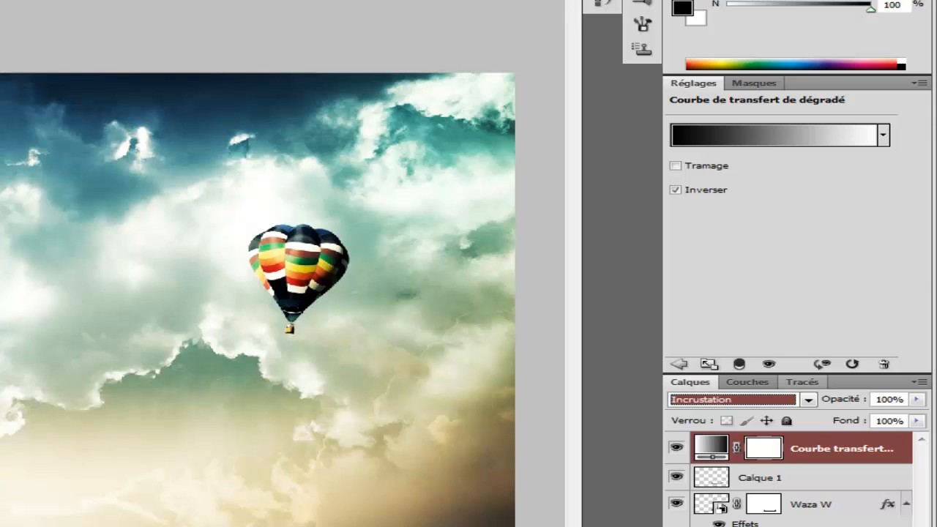
{"action": "left_click_drag", "start_coordinate": [916, 421], "coordinate": [896, 437]}
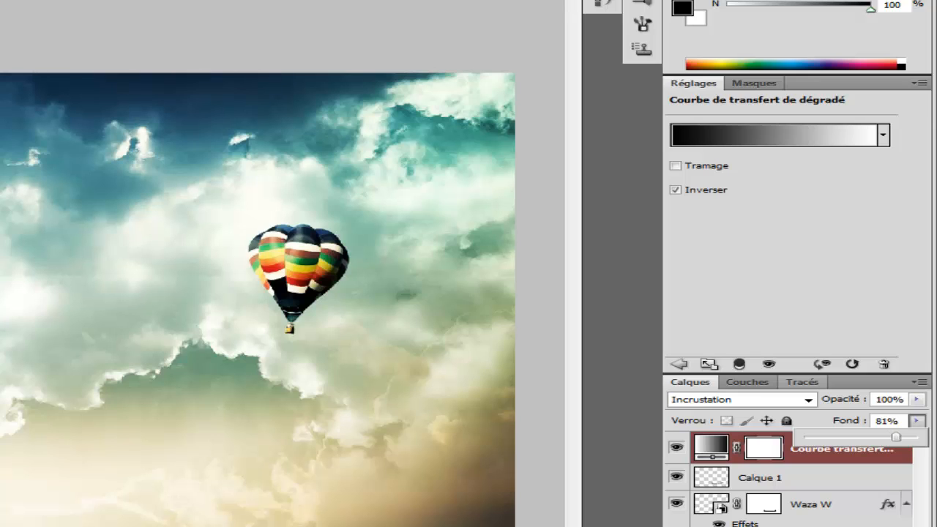
{"action": "left_click", "coordinate": [808, 399]}
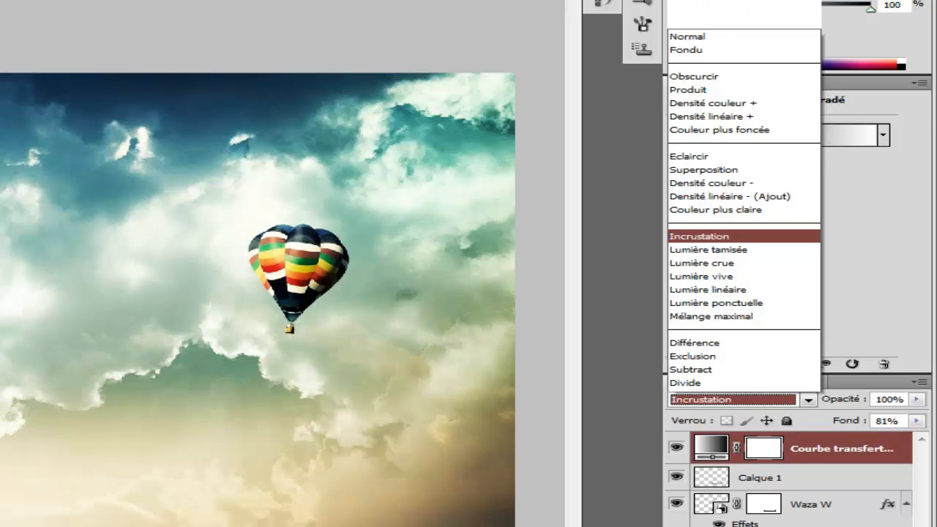
{"action": "left_click", "coordinate": [700, 171]}
Step: Add a second gradient map, place it above the first one and apply the Violet, orange preset to it
{"action": "left_click", "coordinate": [778, 478]}
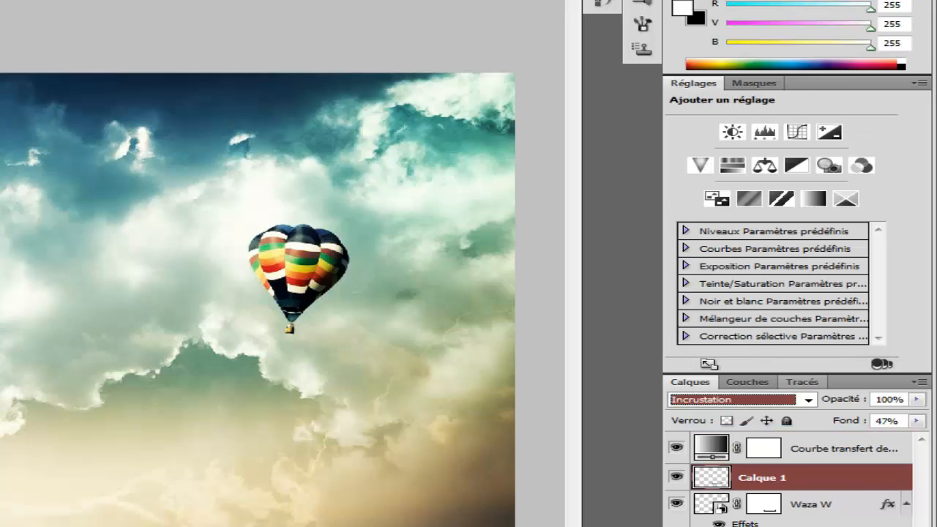
{"action": "left_click", "coordinate": [814, 199]}
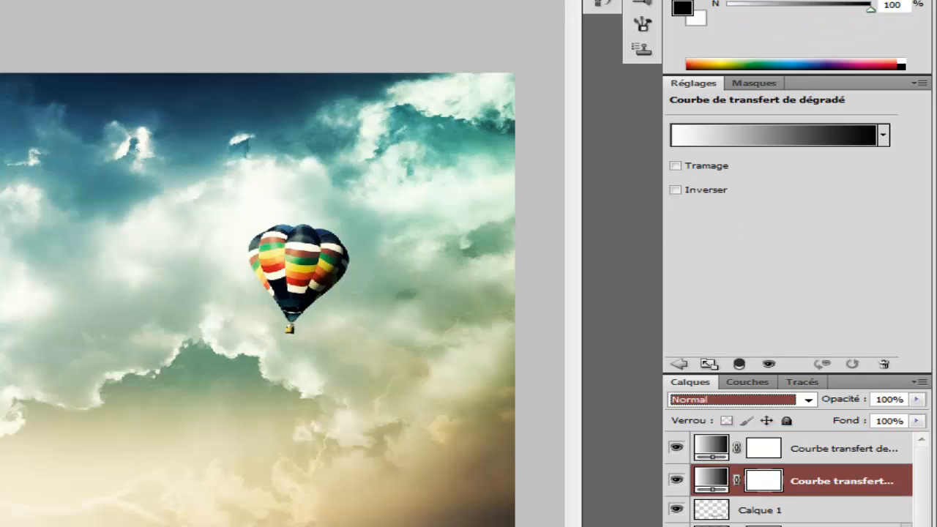
{"action": "left_click_drag", "start_coordinate": [820, 472], "coordinate": [819, 449]}
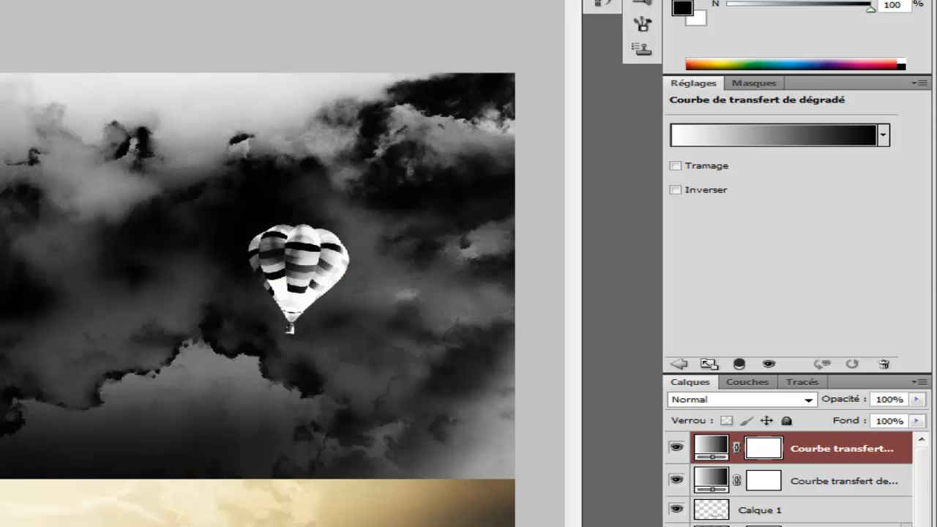
{"action": "left_click", "coordinate": [772, 135]}
{"action": "left_click", "coordinate": [524, 92]}
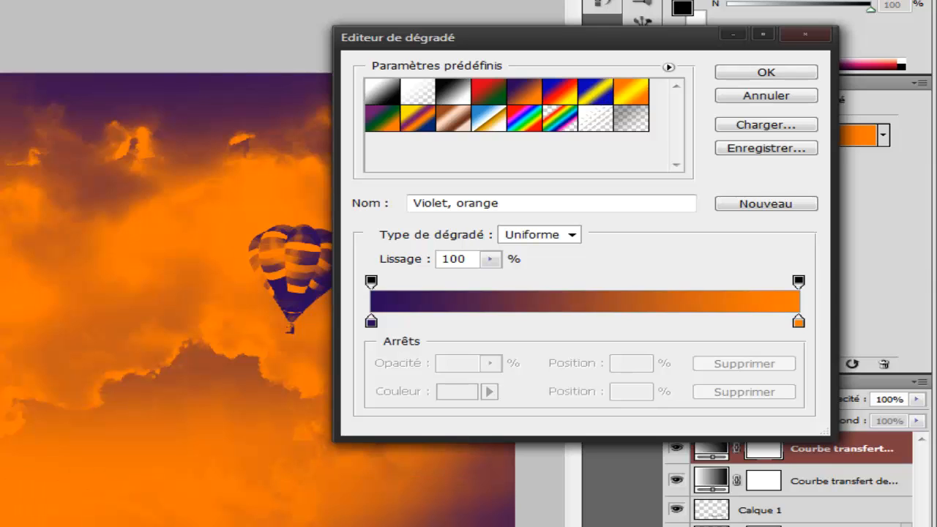
Step: Change the gradient's orange end stop to turquoise green with hue 160°, saturation 100% and brightness 100%
{"action": "double_click", "coordinate": [799, 322]}
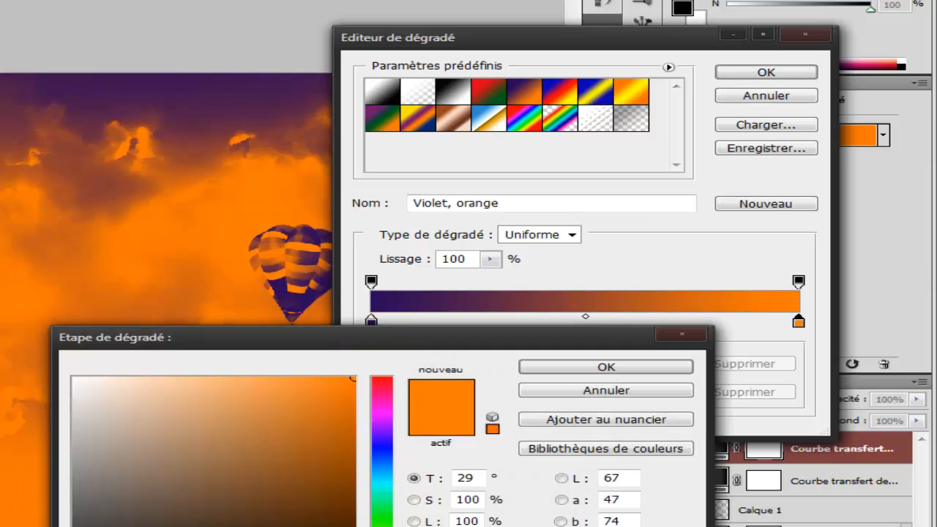
{"action": "mouse_move", "coordinate": [381, 511]}
{"action": "left_mouse_down"}
{"action": "mouse_move", "coordinate": [381, 488]}
{"action": "mouse_move", "coordinate": [381, 496]}
{"action": "left_mouse_up"}
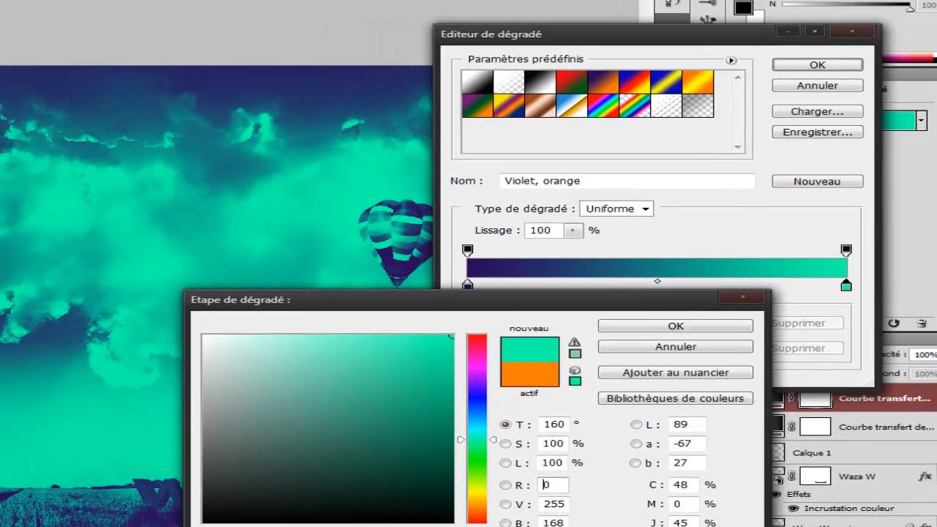
{"action": "left_click", "coordinate": [675, 326]}
Step: Change the gradient's violet start stop to dark blue (RGB 3, 43, 61), accept the gradient and reverse it
{"action": "left_click", "coordinate": [468, 286]}
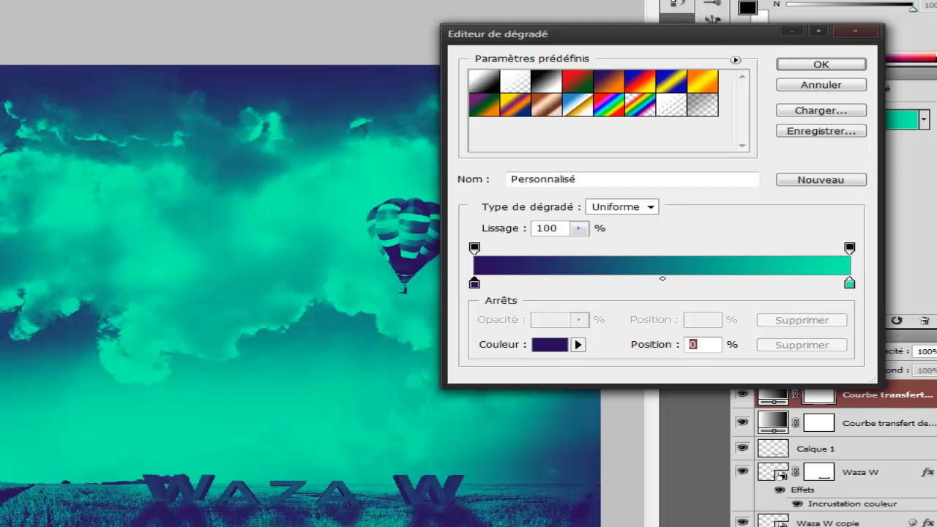
{"action": "left_click", "coordinate": [550, 345]}
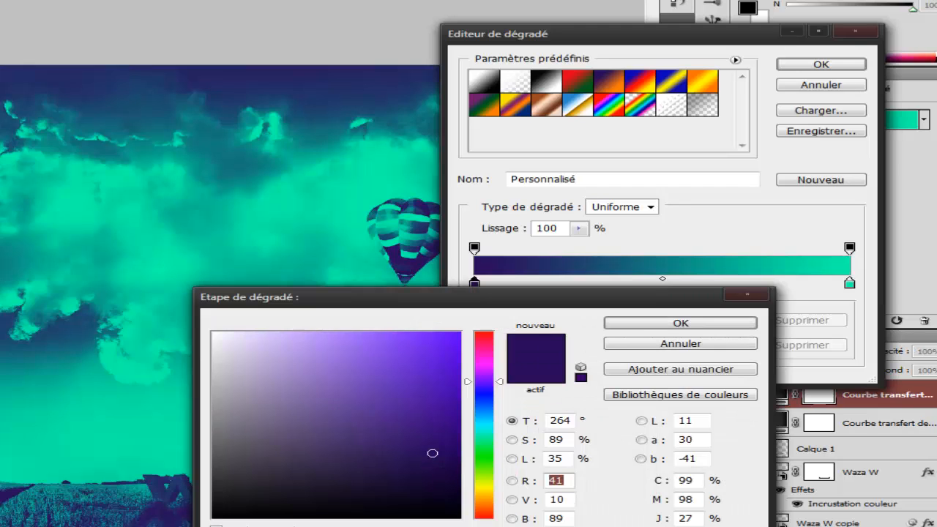
{"action": "left_click_drag", "start_coordinate": [483, 396], "coordinate": [483, 415]}
{"action": "left_click_drag", "start_coordinate": [433, 342], "coordinate": [460, 333]}
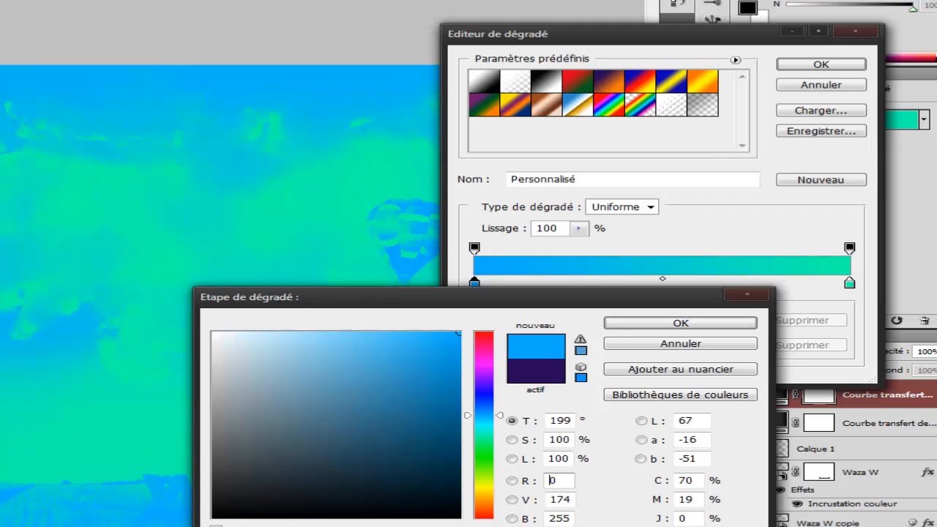
{"action": "left_click", "coordinate": [323, 343]}
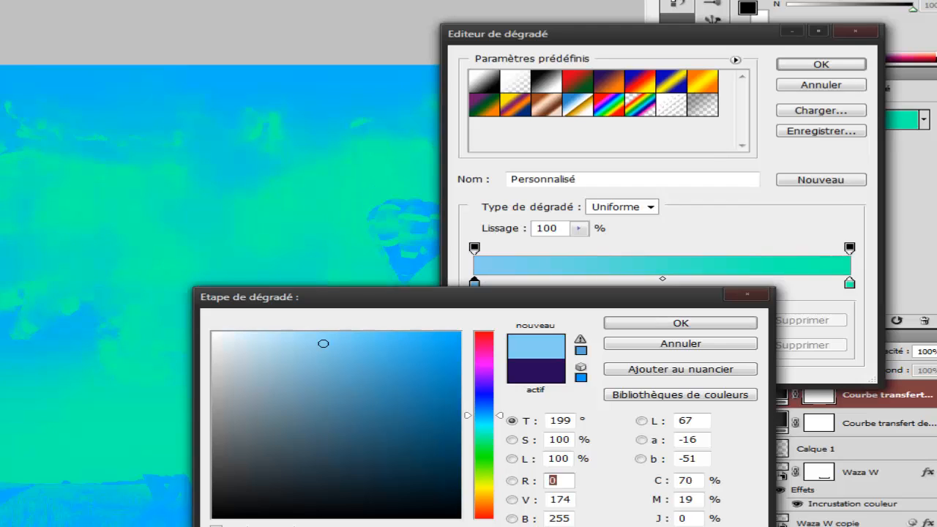
{"action": "left_click", "coordinate": [295, 340]}
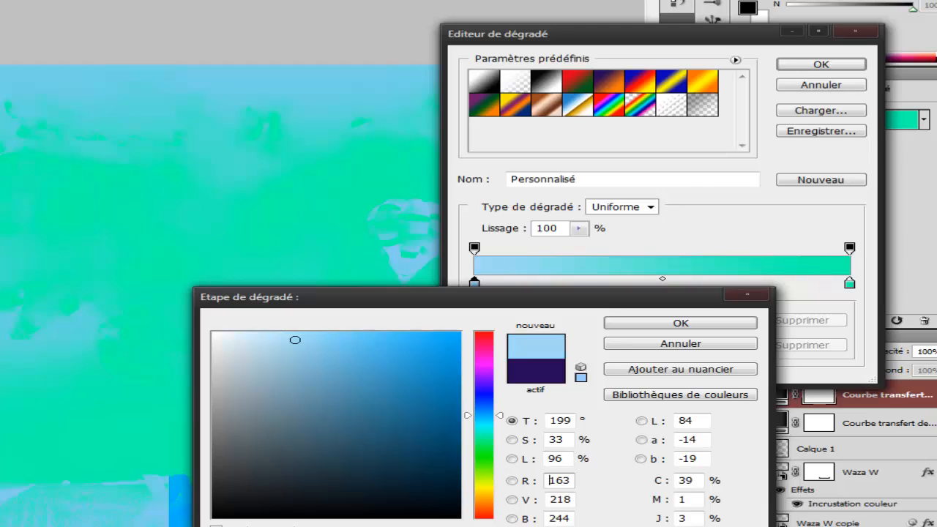
{"action": "mouse_move", "coordinate": [294, 339]}
{"action": "left_mouse_down"}
{"action": "mouse_move", "coordinate": [324, 490]}
{"action": "mouse_move", "coordinate": [448, 473]}
{"action": "left_mouse_up"}
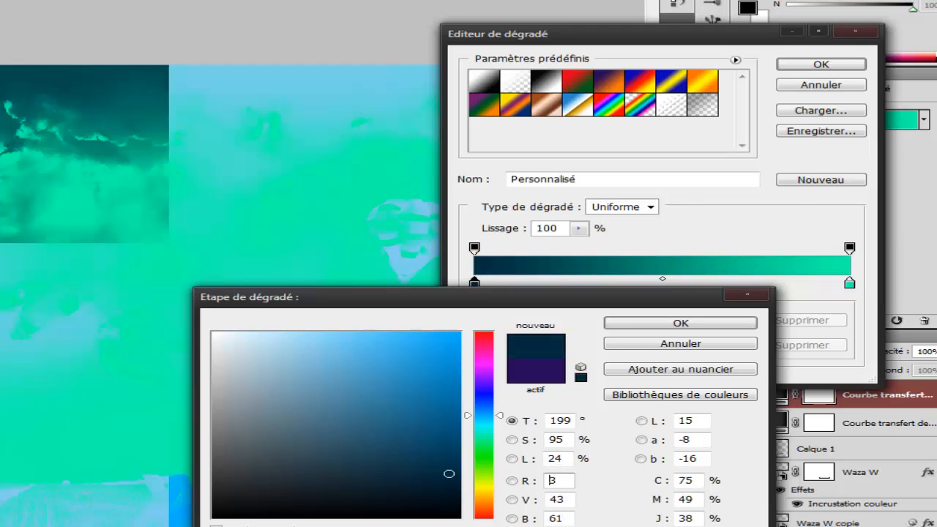
{"action": "key", "text": "Return"}
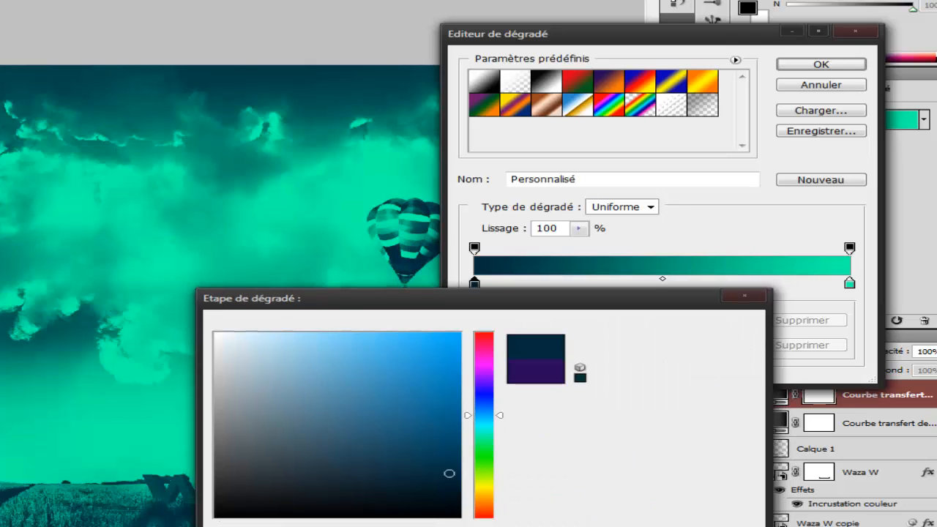
{"action": "key", "text": "Return"}
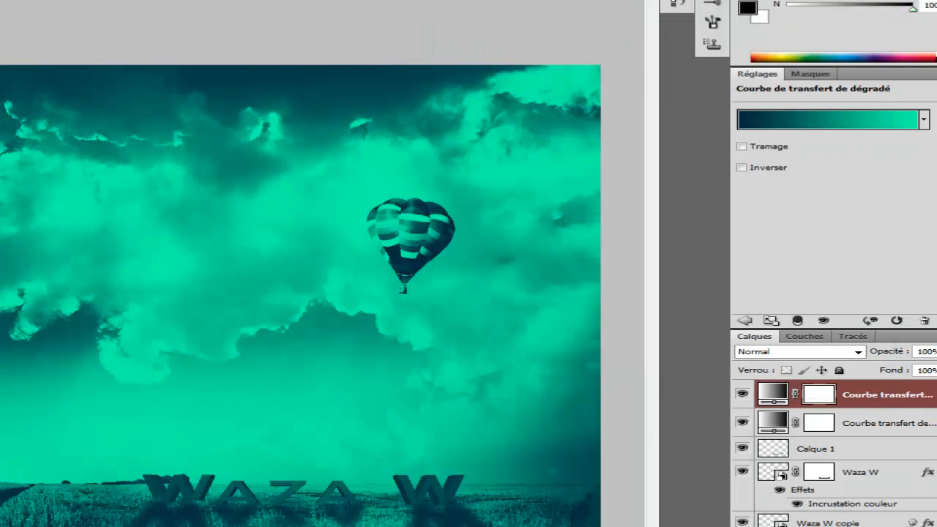
{"action": "left_click", "coordinate": [742, 168]}
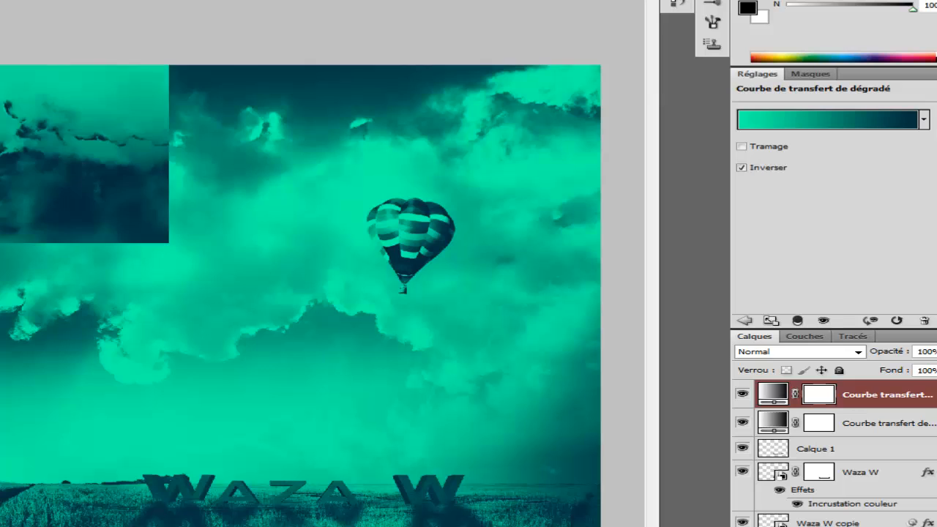
Step: Turn off the reversal of the top gradient map and set its blending mode to Superposition with 72% fill
{"action": "left_click", "coordinate": [742, 167]}
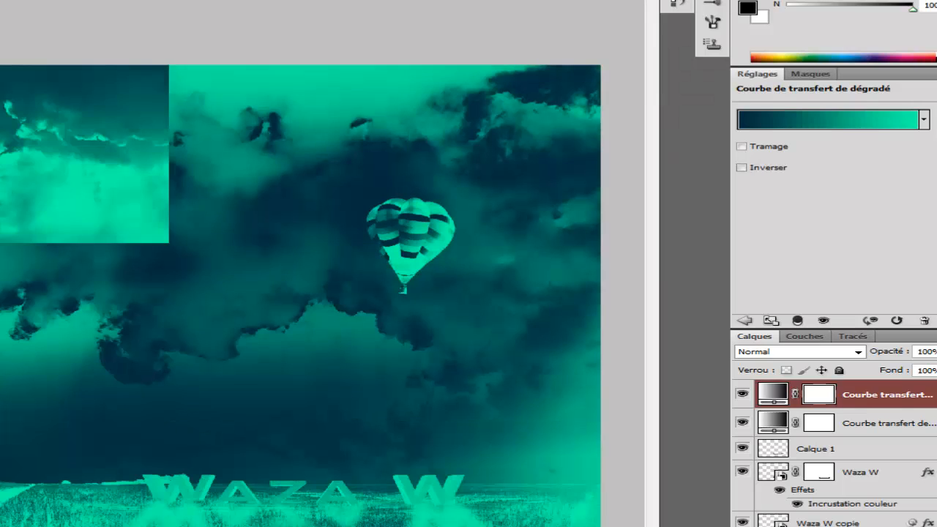
{"action": "left_click", "coordinate": [798, 351]}
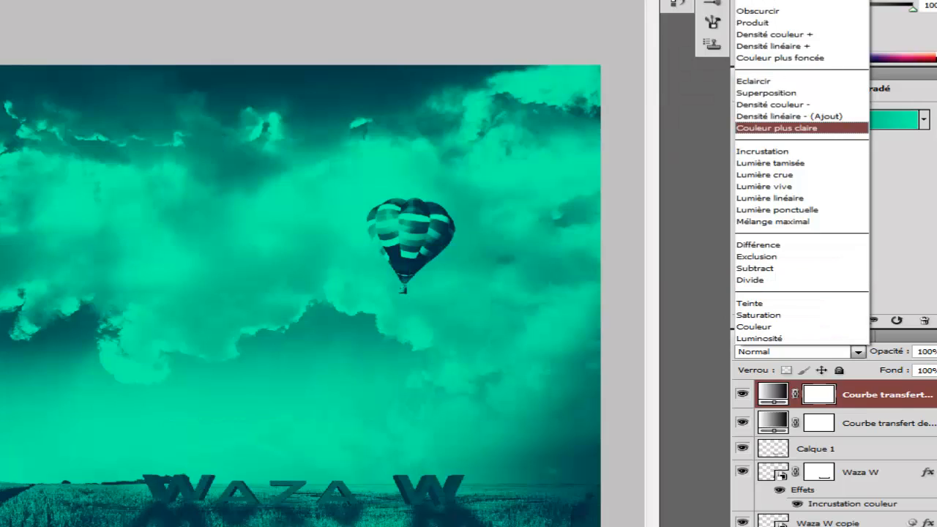
{"action": "left_click", "coordinate": [764, 93]}
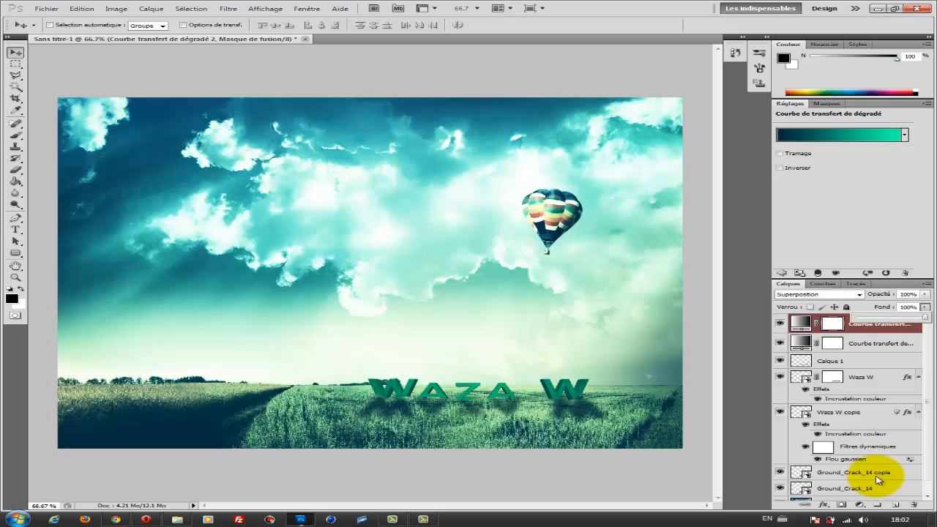
{"action": "left_click_drag", "start_coordinate": [925, 317], "coordinate": [905, 317]}
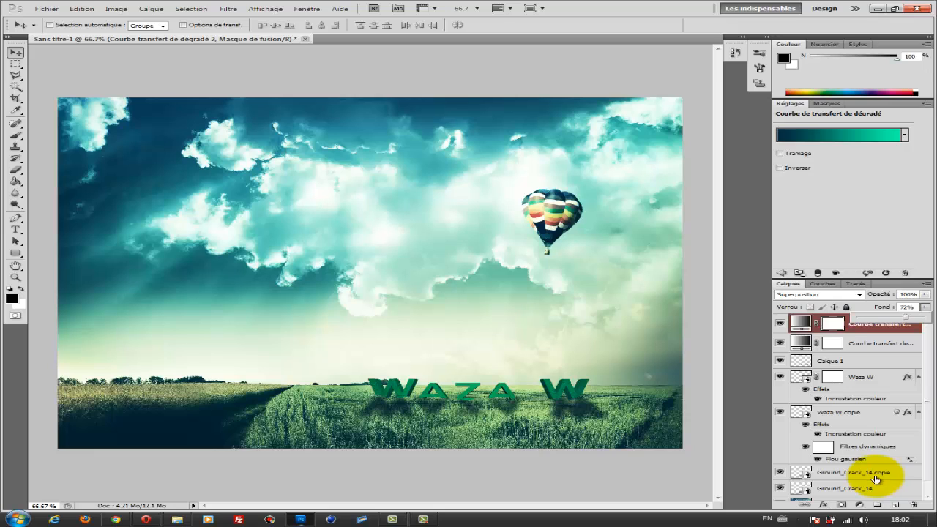
{"action": "left_click", "coordinate": [876, 480]}
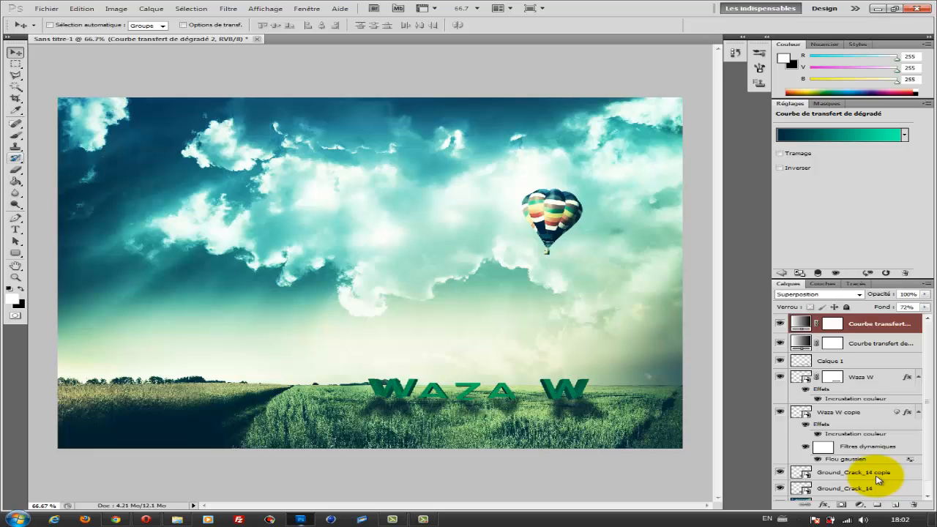
Step: Create a new empty layer and place it below both gradient maps, directly above Calque 1
{"action": "key", "text": "m"}
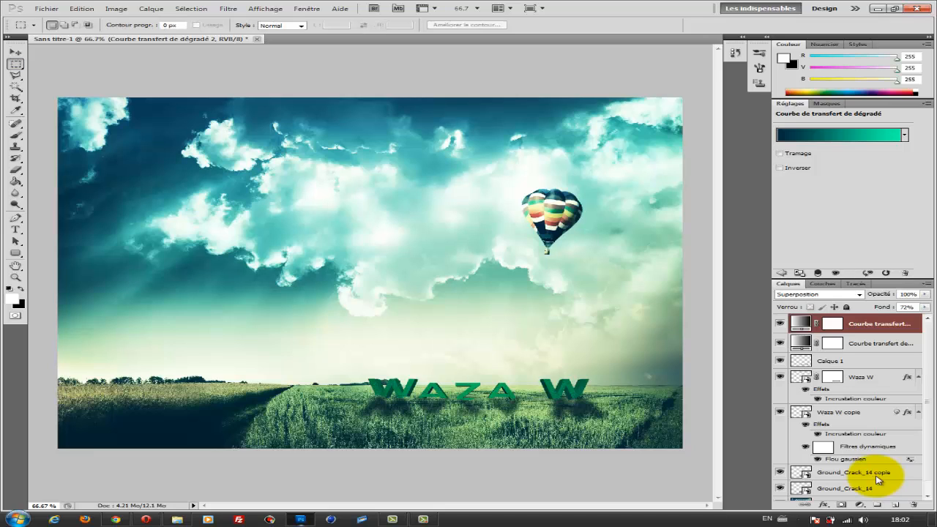
{"action": "key", "text": "ctrl+shift+alt+n"}
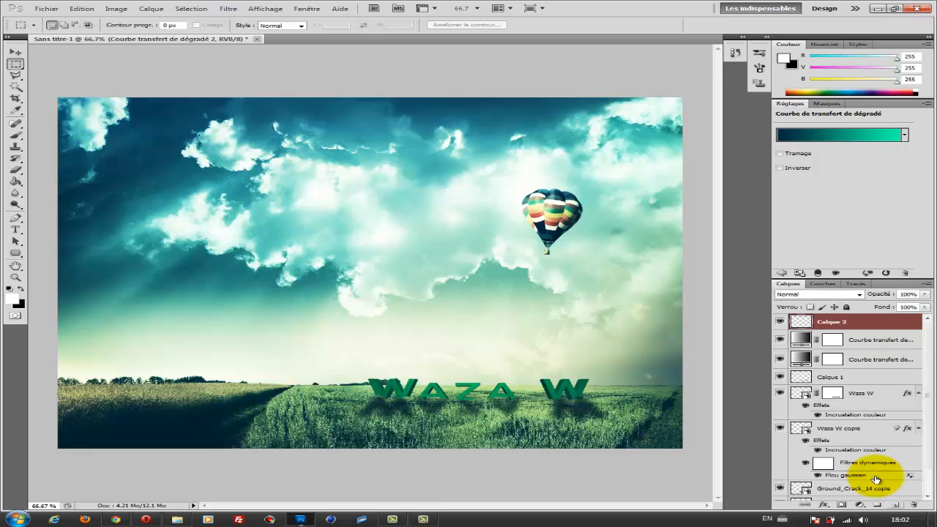
{"action": "key", "text": "ctrl+bracketleft"}
{"action": "key", "text": "ctrl+bracketleft"}
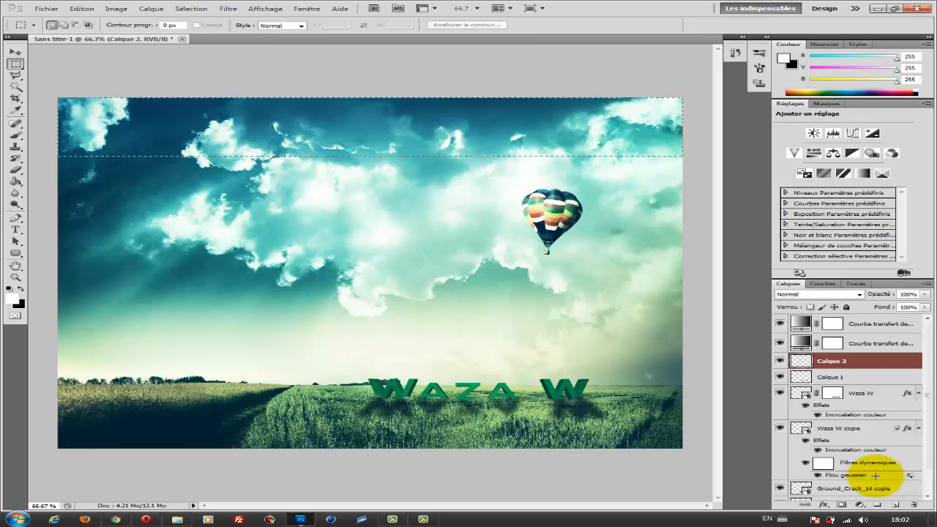
Step: Select a thin full-width rectangular strip along the image's upper edge and fill it with white on Calque 2
{"action": "key", "text": "ctrl+d"}
{"action": "key", "text": "ctrl+shift+d"}
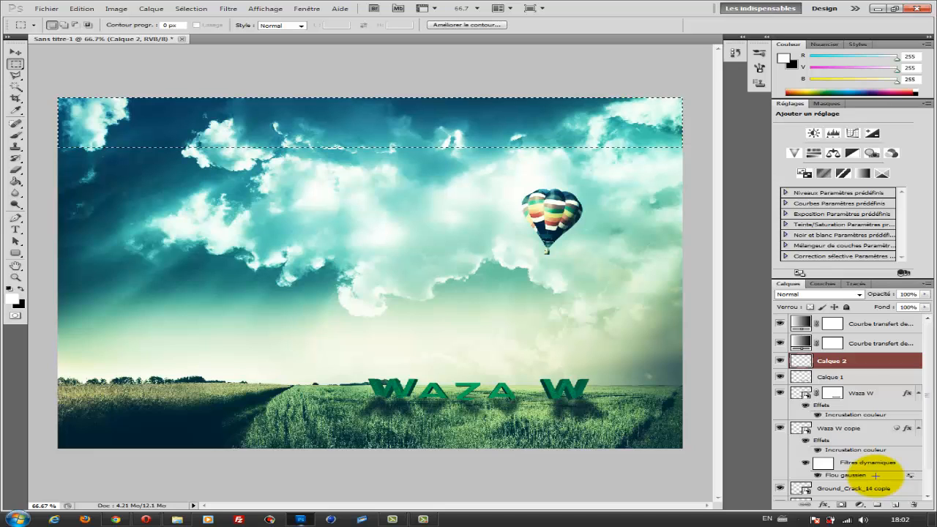
{"action": "key", "text": "ctrl+d"}
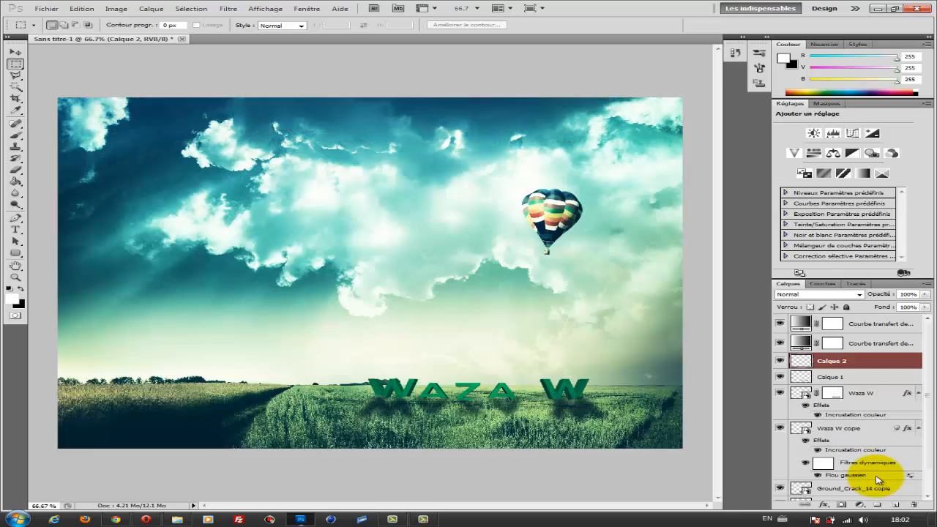
{"action": "key", "text": "ctrl+shift+d"}
{"action": "key", "text": "g"}
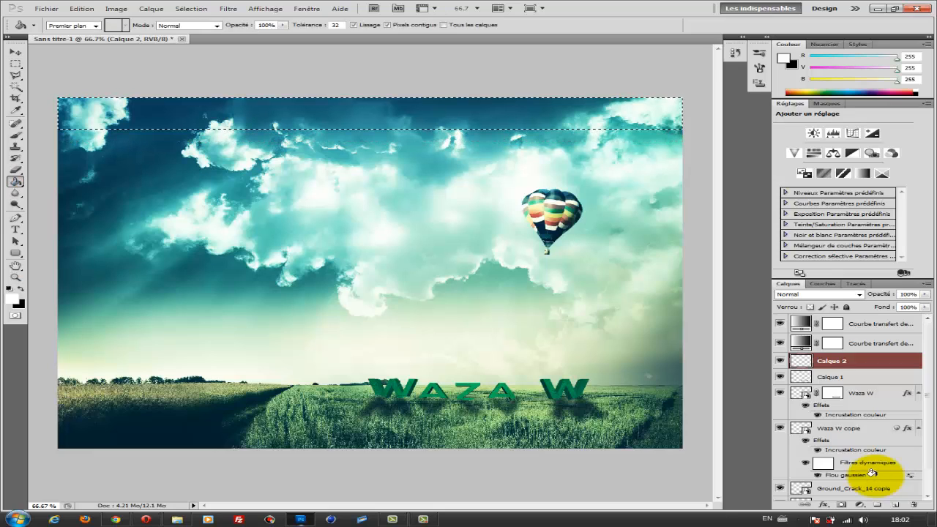
{"action": "key", "text": "alt+BackSpace"}
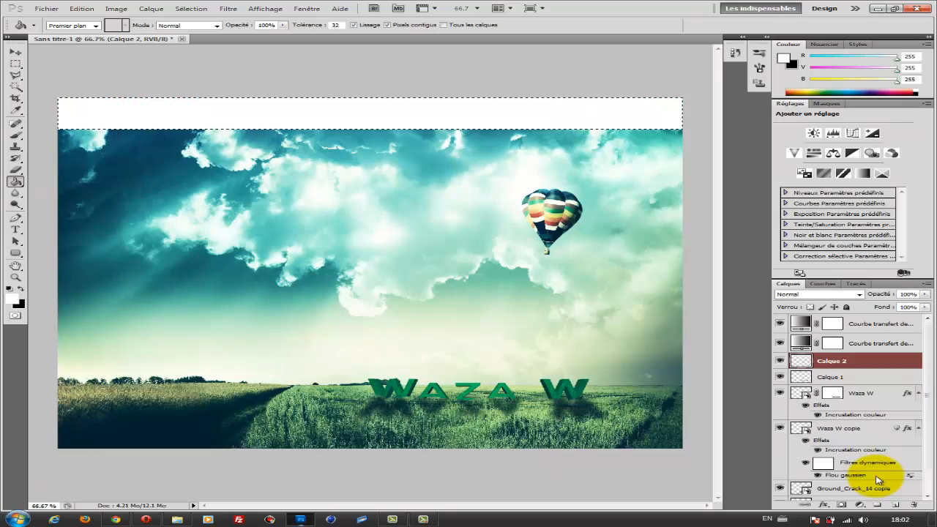
Step: Lower the fill of the white strip's layer to 31% and deselect the strip
{"action": "left_click", "coordinate": [925, 307]}
{"action": "left_click_drag", "start_coordinate": [924, 318], "coordinate": [878, 318]}
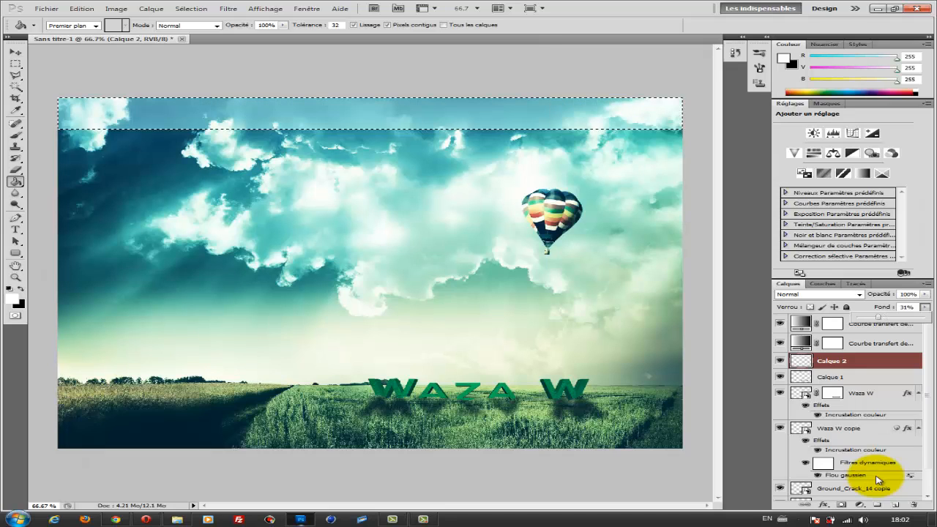
{"action": "key", "text": "m"}
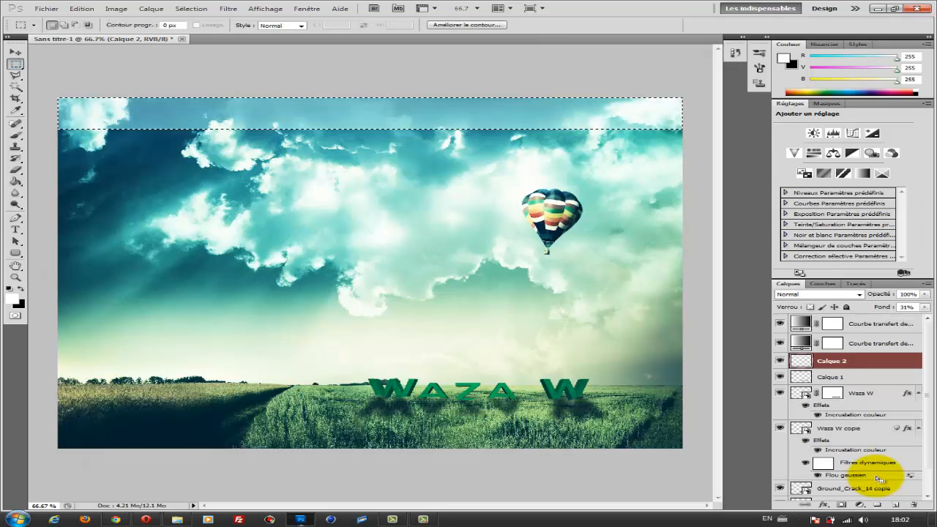
{"action": "key", "text": "ctrl+d"}
Step: Move the translucent strip straight down to just below the balloon, above the Waza W text
{"action": "key", "text": "v"}
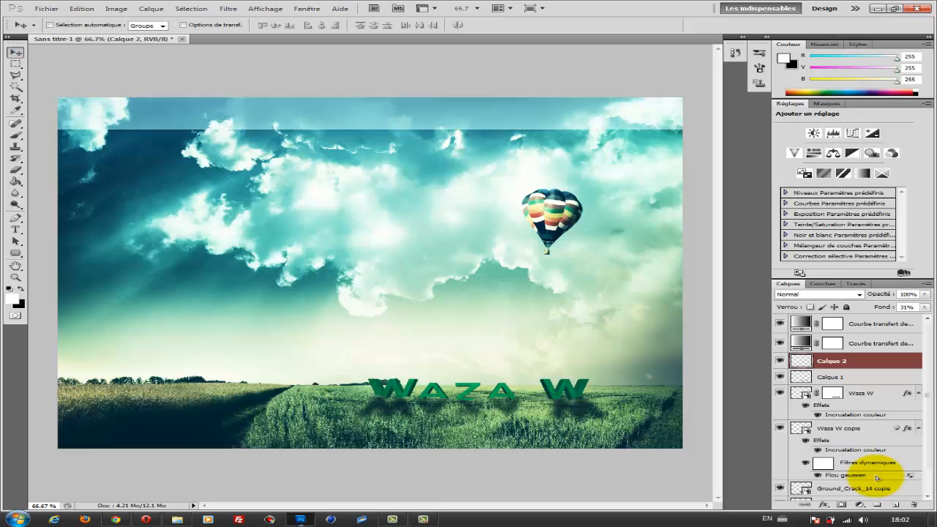
{"action": "key", "text": "shift+Down"}
{"action": "key", "text": "shift+Down"}
{"action": "key", "text": "shift+Down"}
{"action": "key", "text": "shift+Down"}
{"action": "key", "text": "shift+Down"}
{"action": "key", "text": "shift+Down"}
{"action": "key", "text": "shift+Down"}
{"action": "key", "text": "shift+Down"}
{"action": "key", "text": "shift+Down"}
{"action": "key", "text": "shift+Down"}
{"action": "key", "text": "shift+Down"}
{"action": "key", "text": "shift+Down"}
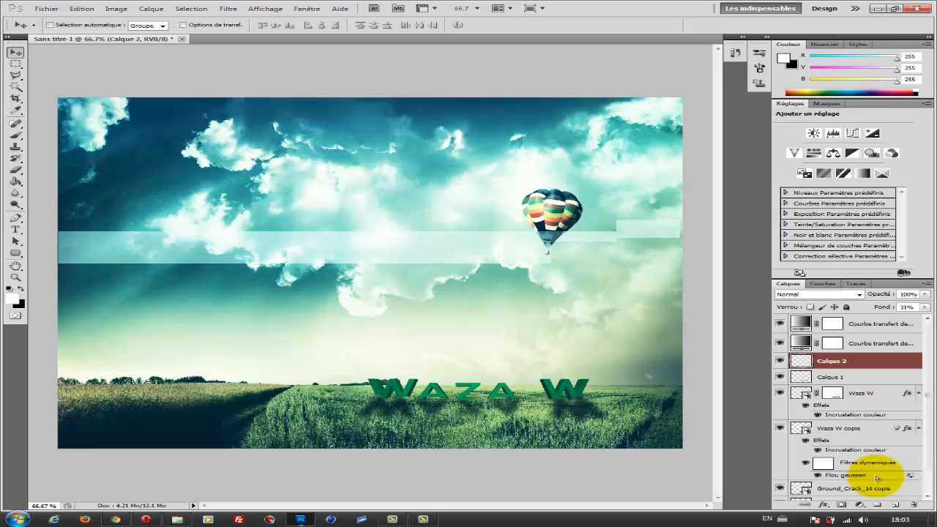
{"action": "key", "text": "shift+Down"}
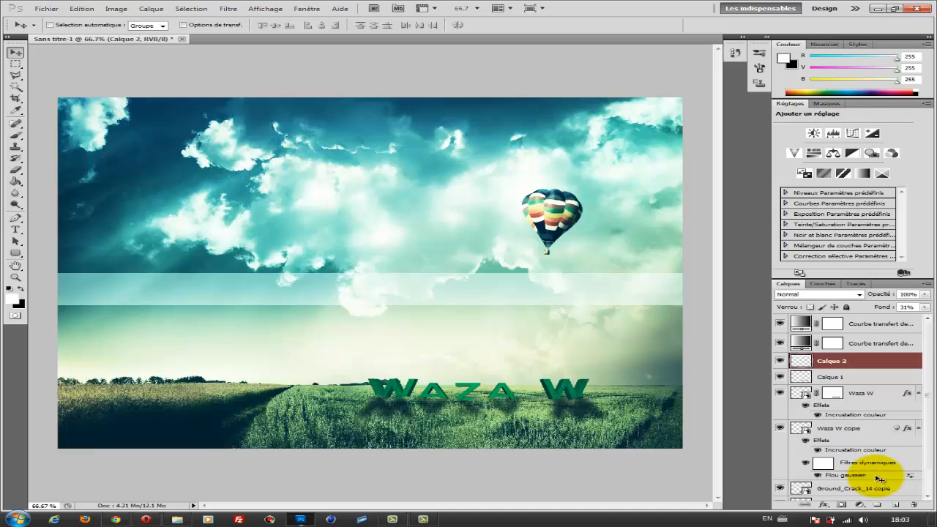
Step: Add an Ombre portée effect to the strip's layer with a size of 38 px and an angle of 90°
{"action": "double_click", "coordinate": [876, 479]}
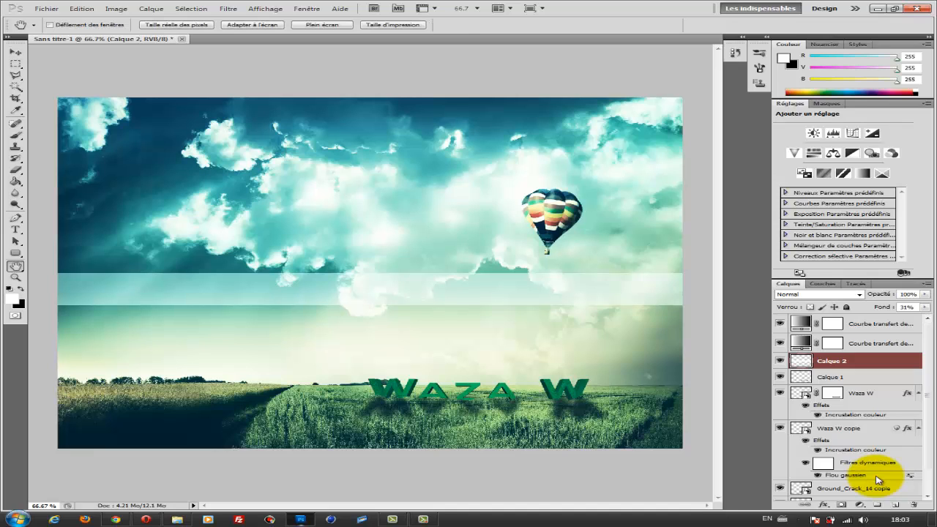
{"action": "left_click", "coordinate": [486, 178]}
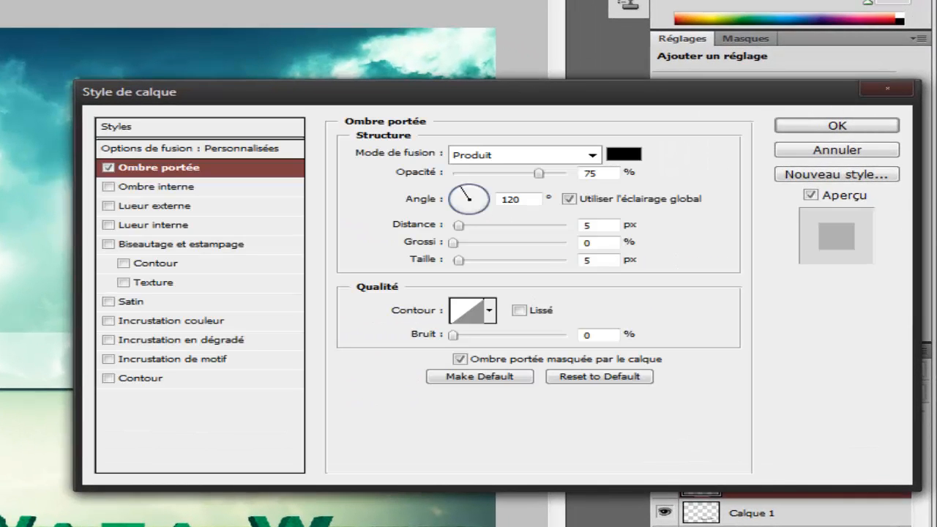
{"action": "left_click_drag", "start_coordinate": [458, 260], "coordinate": [476, 261]}
{"action": "left_click", "coordinate": [510, 199]}
{"action": "double_click", "coordinate": [510, 199]}
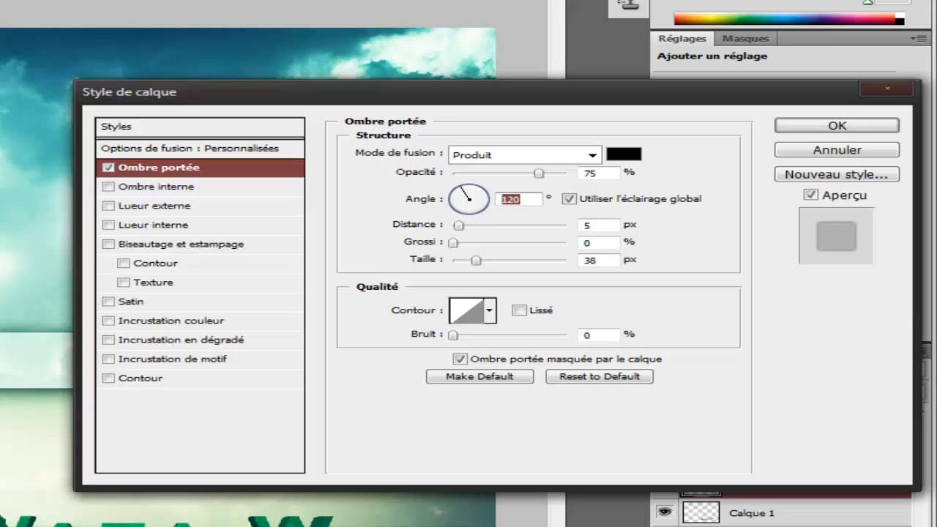
{"action": "type", "text": "90"}
{"action": "key", "text": "Return"}
{"action": "key", "text": "Return"}
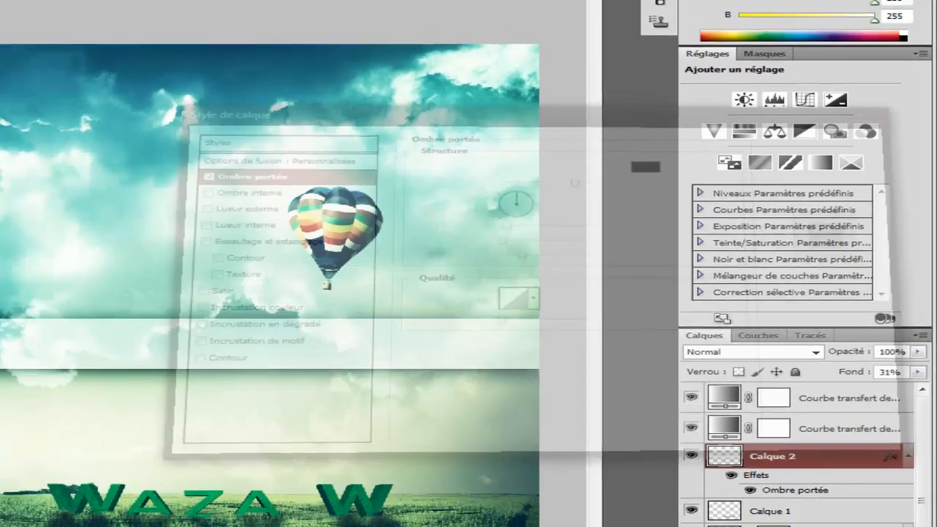
{"action": "key", "text": "t"}
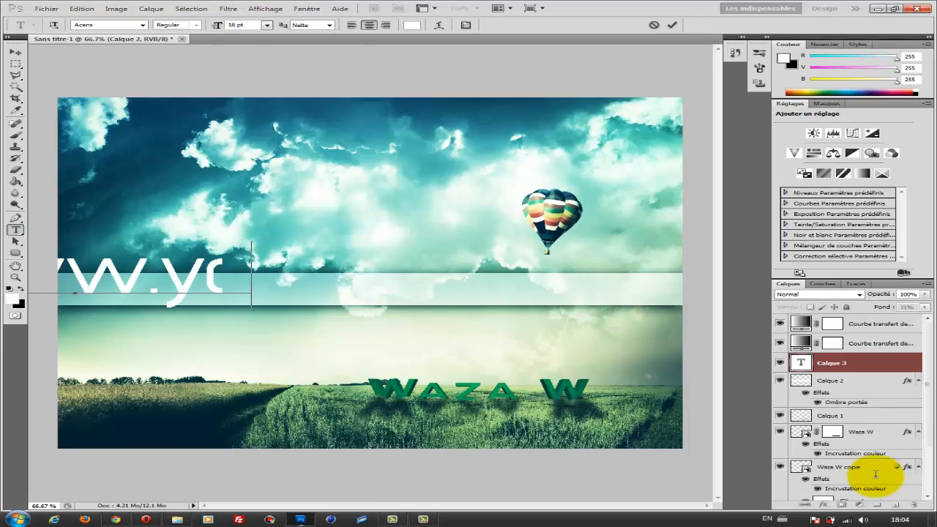
{"action": "type", "text": "utub"}
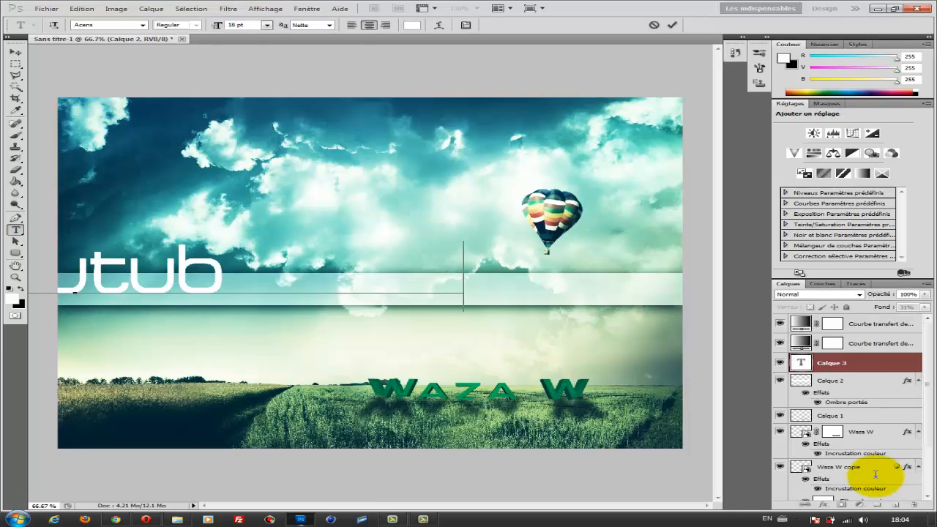
{"action": "type", "text": "e.com/"}
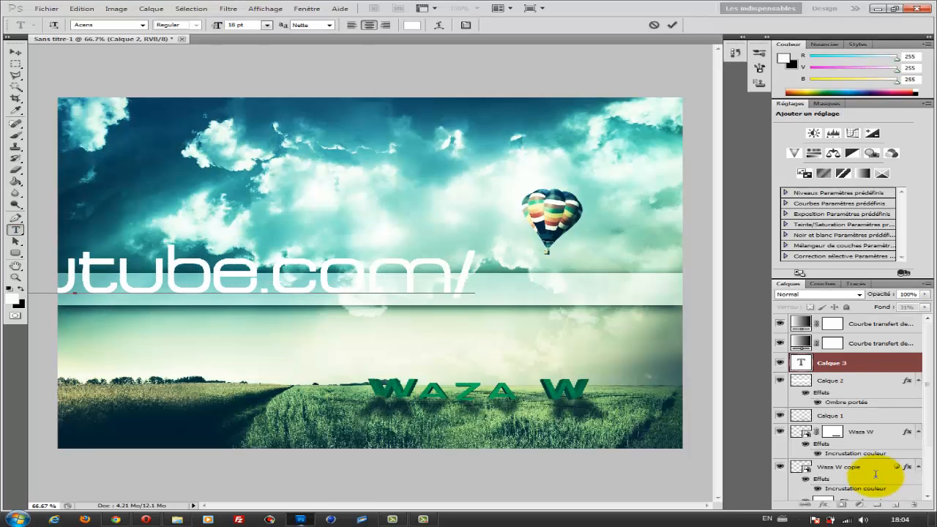
{"action": "type", "text": "waza"}
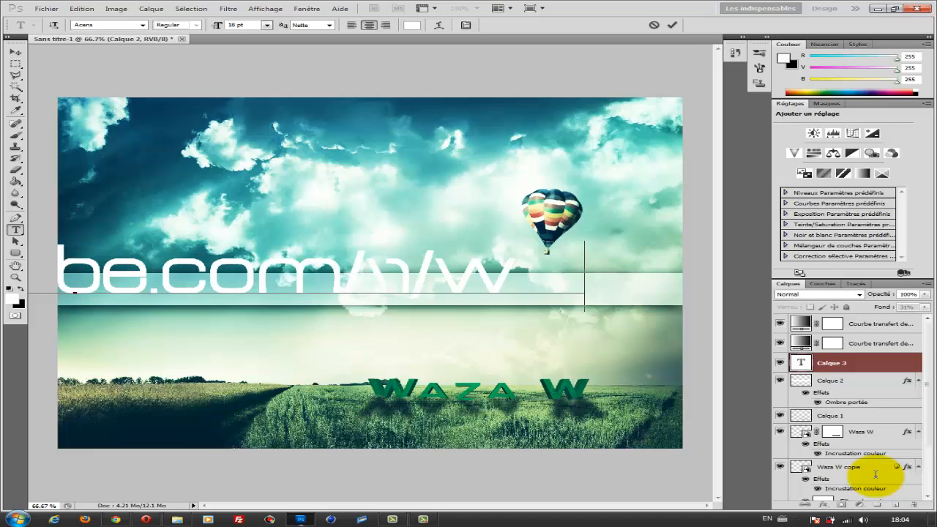
{"action": "type", "text": "wprodu"}
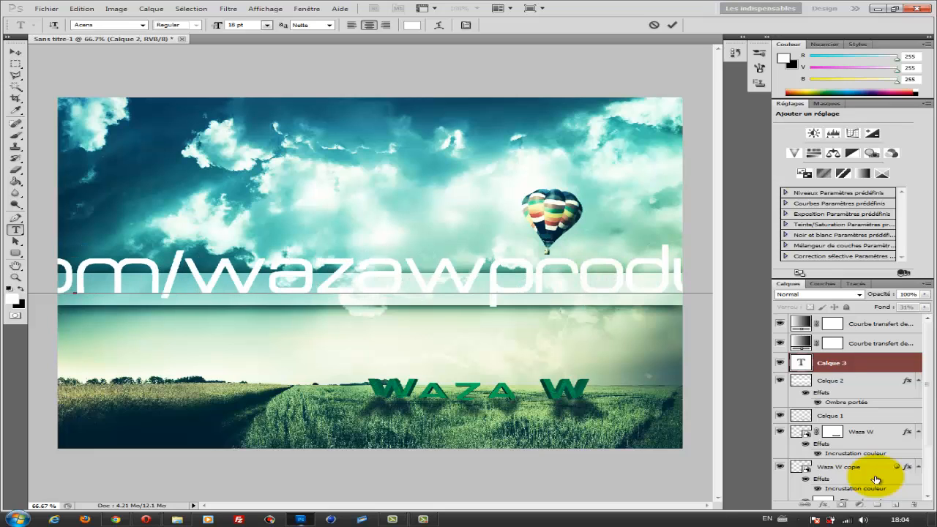
{"action": "key", "text": "ctrl+Return"}
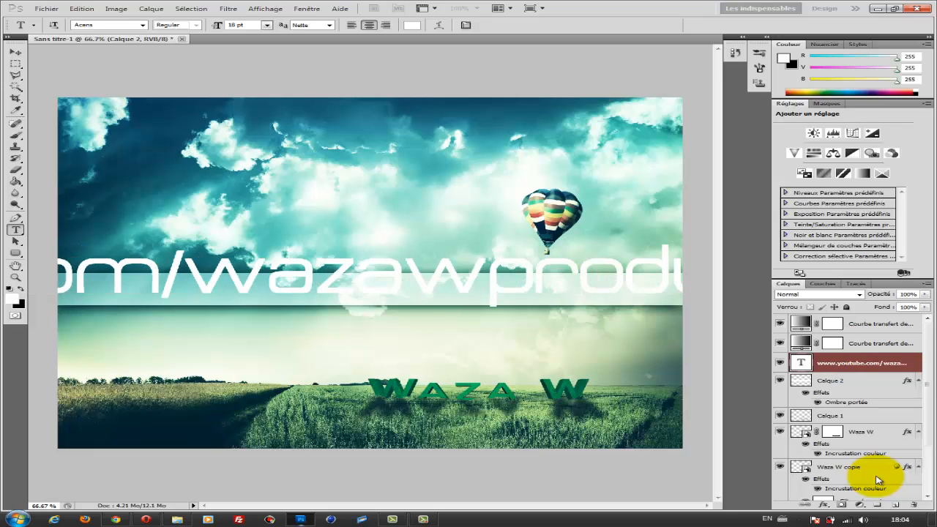
Step: Reduce the font size of the web address text to 6 pt
{"action": "left_click", "coordinate": [267, 25]}
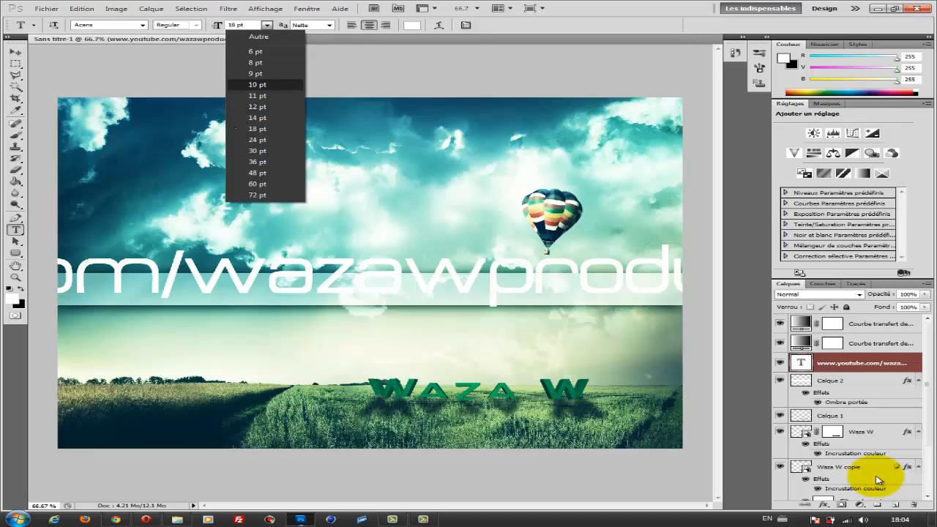
{"action": "key", "text": "Return"}
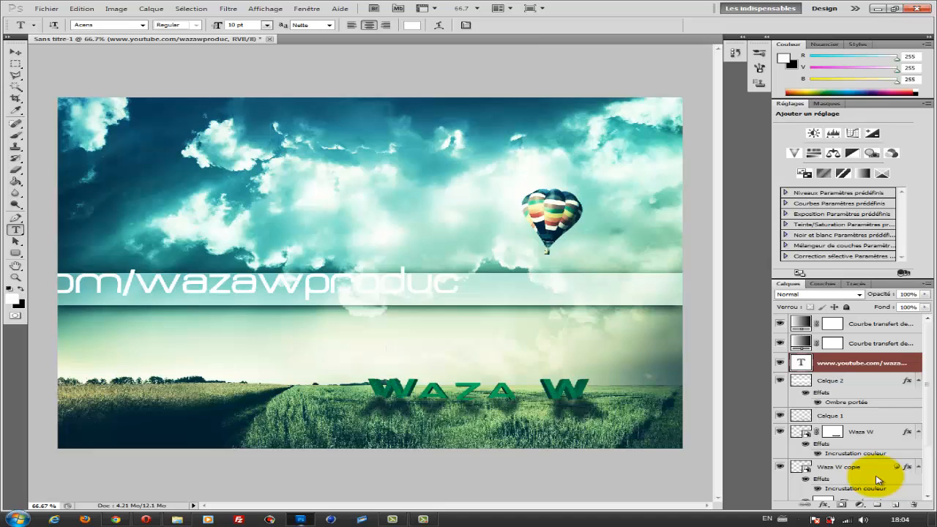
{"action": "left_click", "coordinate": [267, 25]}
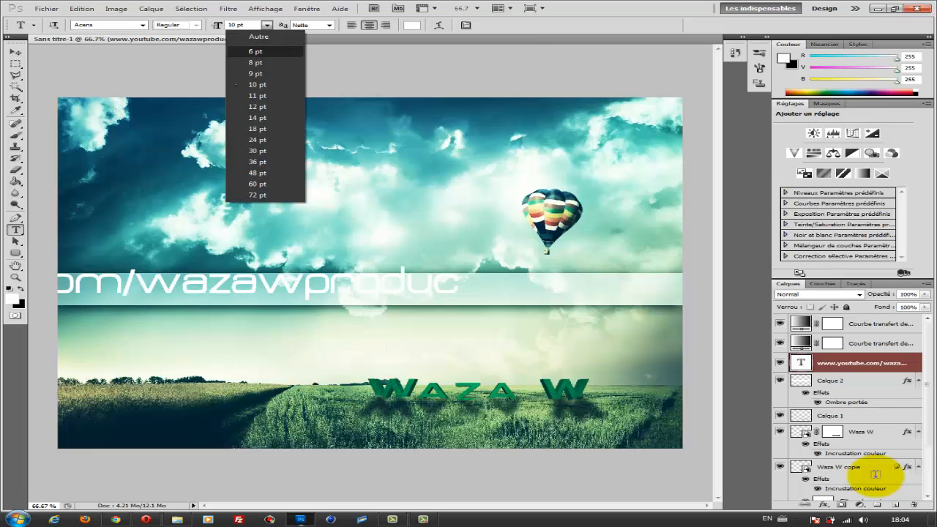
{"action": "left_click", "coordinate": [255, 52]}
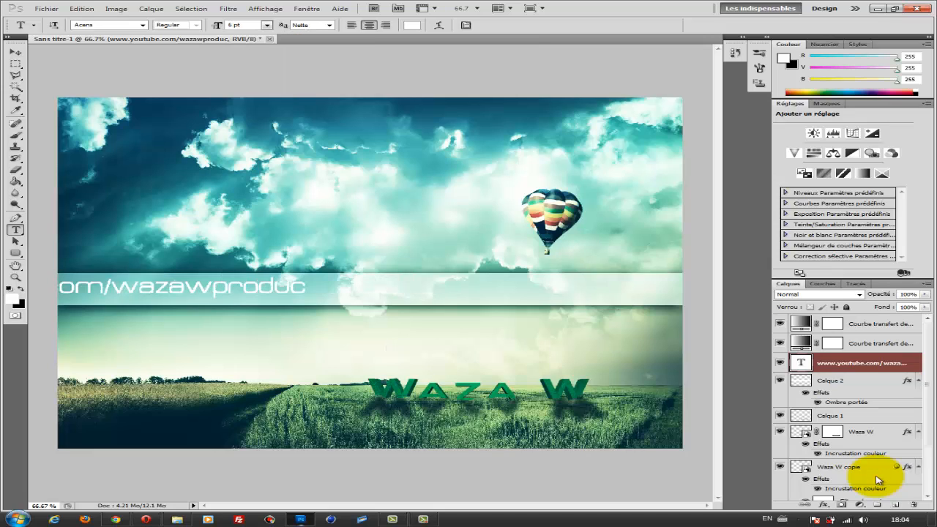
Step: Move the web address text onto the translucent strip and nudge it left until it is horizontally centred
{"action": "key", "text": "v"}
{"action": "left_click", "coordinate": [16, 52]}
{"action": "mouse_move", "coordinate": [183, 287]}
{"action": "left_mouse_down"}
{"action": "mouse_move", "coordinate": [297, 304]}
{"action": "mouse_move", "coordinate": [505, 288]}
{"action": "mouse_move", "coordinate": [487, 289]}
{"action": "left_mouse_up"}
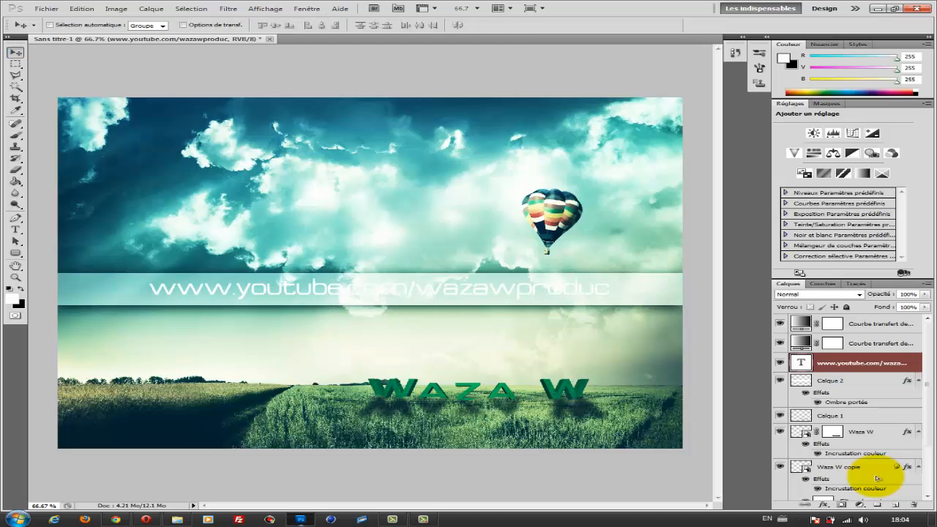
{"action": "key", "text": "Left"}
{"action": "key", "text": "Left"}
{"action": "key", "text": "Left"}
{"action": "key", "text": "Left"}
{"action": "key", "text": "Left"}
{"action": "key", "text": "Left"}
{"action": "key", "text": "Left"}
{"action": "key", "text": "Left"}
{"action": "key", "text": "Left"}
{"action": "key", "text": "Left"}
{"action": "key", "text": "Left"}
{"action": "key", "text": "Left"}
{"action": "key", "text": "Left"}
{"action": "key", "text": "Left"}
{"action": "key", "text": "Left"}
{"action": "key", "text": "Left"}
{"action": "key", "text": "Left"}
{"action": "key", "text": "Left"}
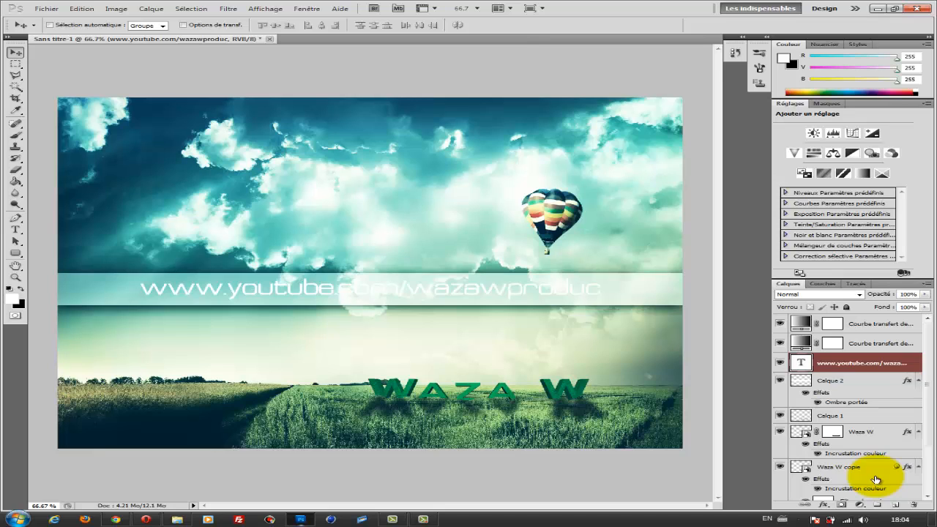
Step: Enable the Ombre portée and Biseautage et estampage effects on the web address text layer
{"action": "key", "text": "h"}
{"action": "double_click", "coordinate": [912, 363]}
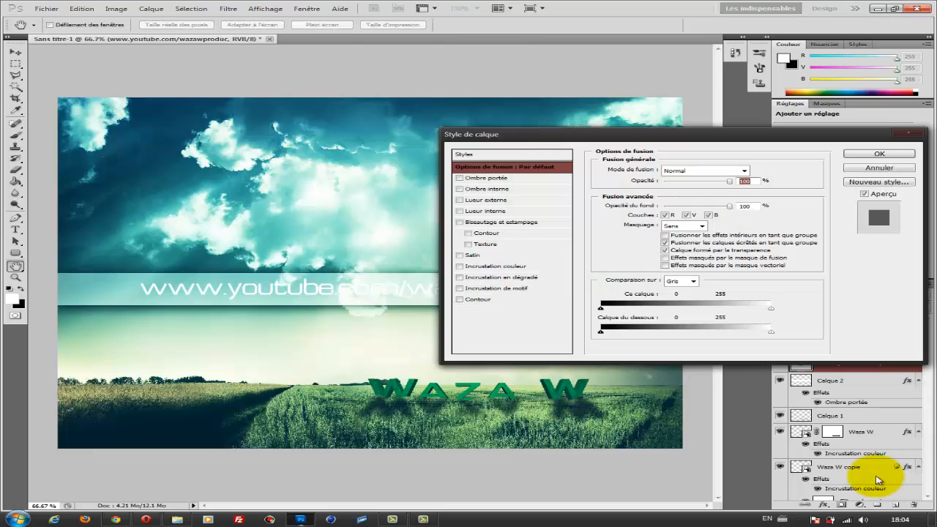
{"action": "left_click", "coordinate": [460, 178]}
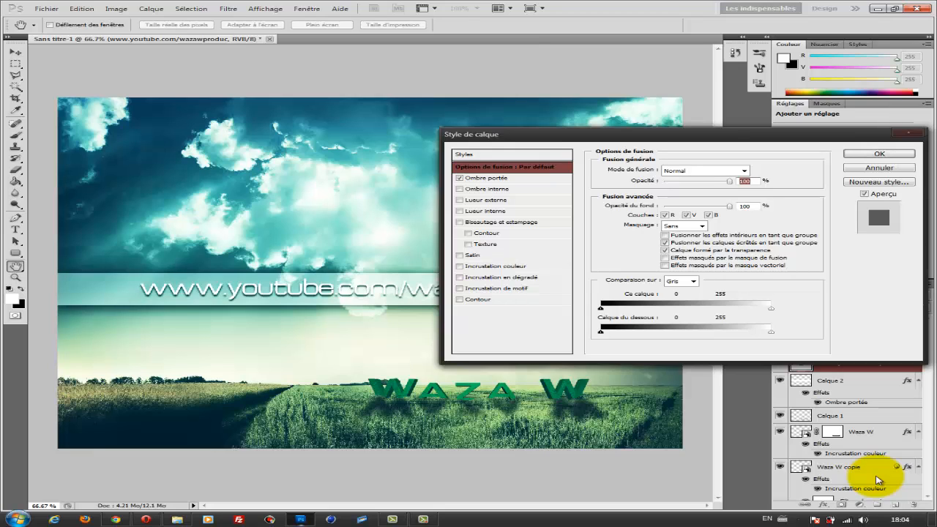
{"action": "left_click", "coordinate": [459, 221]}
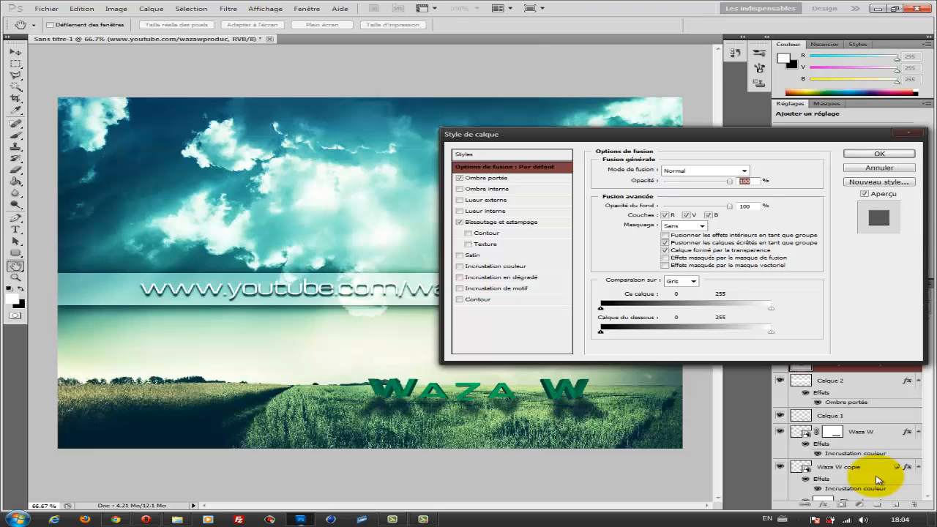
Step: Add an Incrustation couleur effect in dark grey (#575757) to the web address text and accept the layer style
{"action": "left_click", "coordinate": [460, 266]}
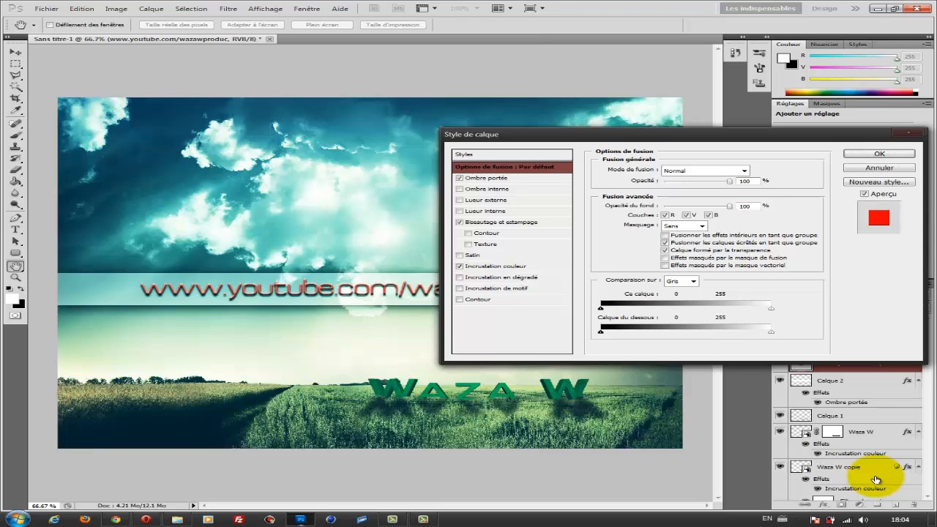
{"action": "left_click", "coordinate": [498, 266]}
{"action": "left_click", "coordinate": [756, 170]}
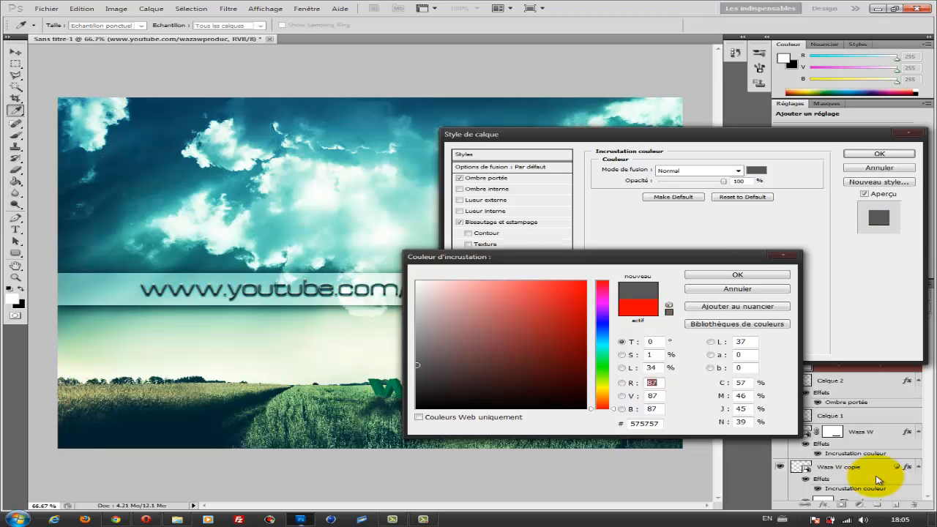
{"action": "key", "text": "Return"}
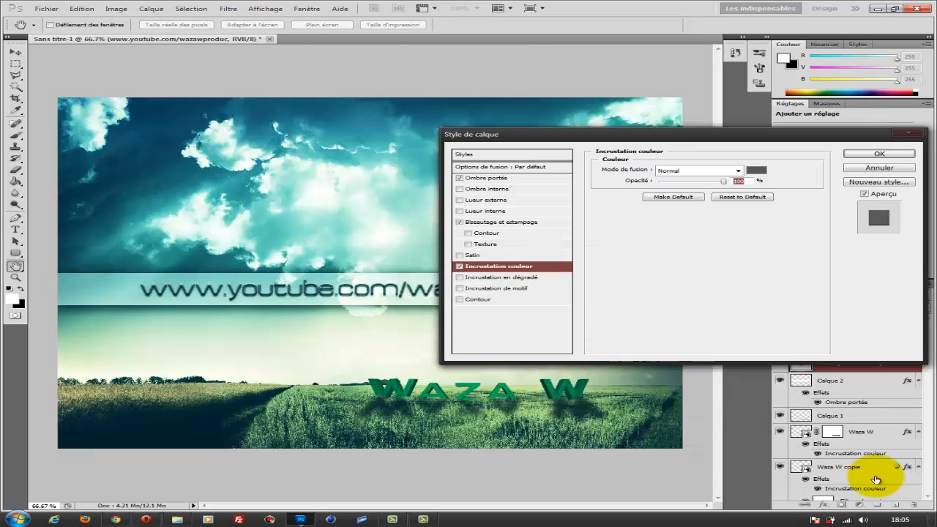
{"action": "key", "text": "Return"}
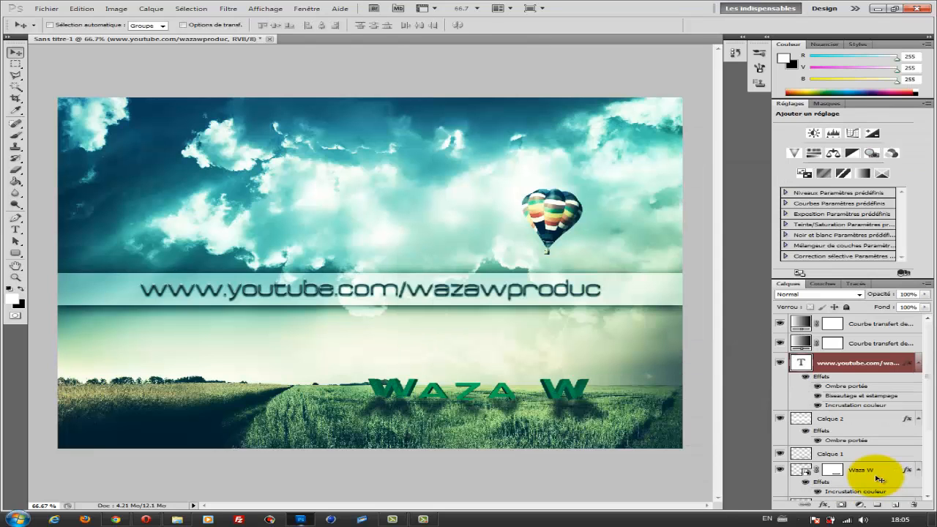